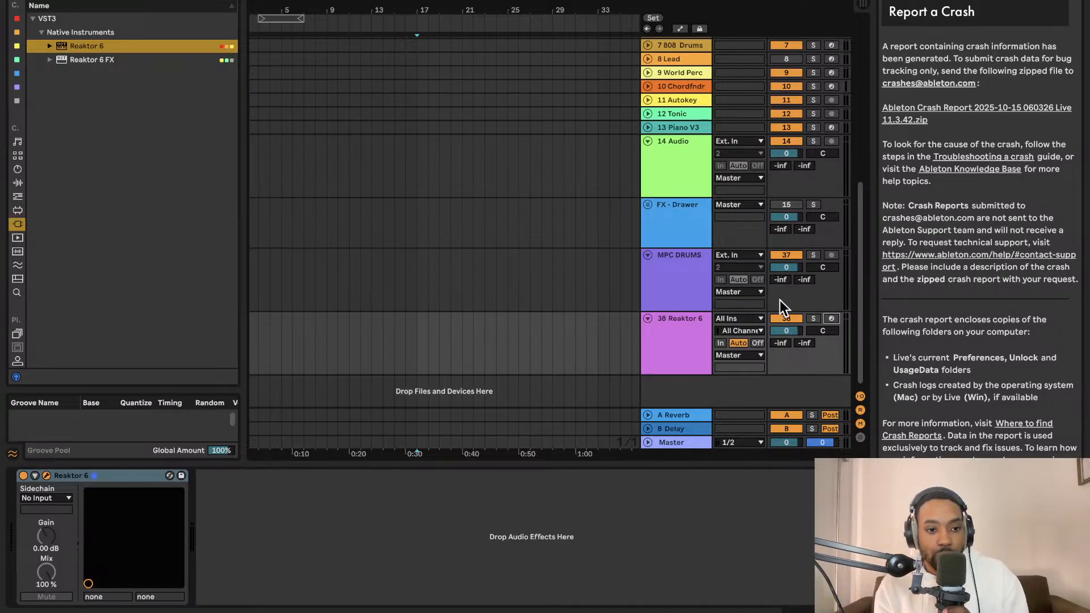
# - Open the plug-in window of the Reaktor 6 device on track 38
pyautogui.click(44, 476)
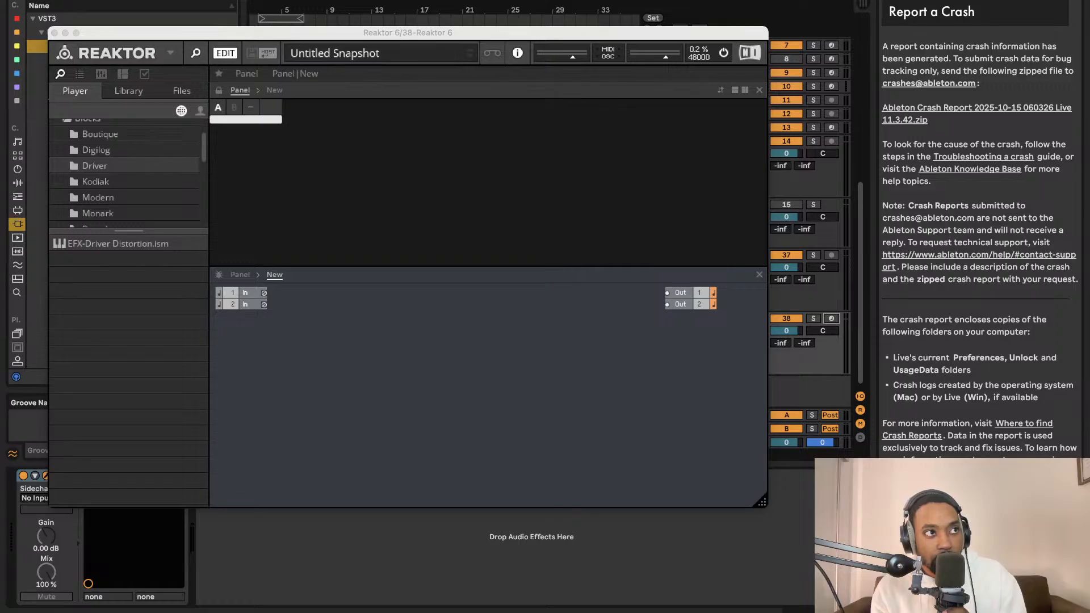
pyautogui.press('super+Tab')
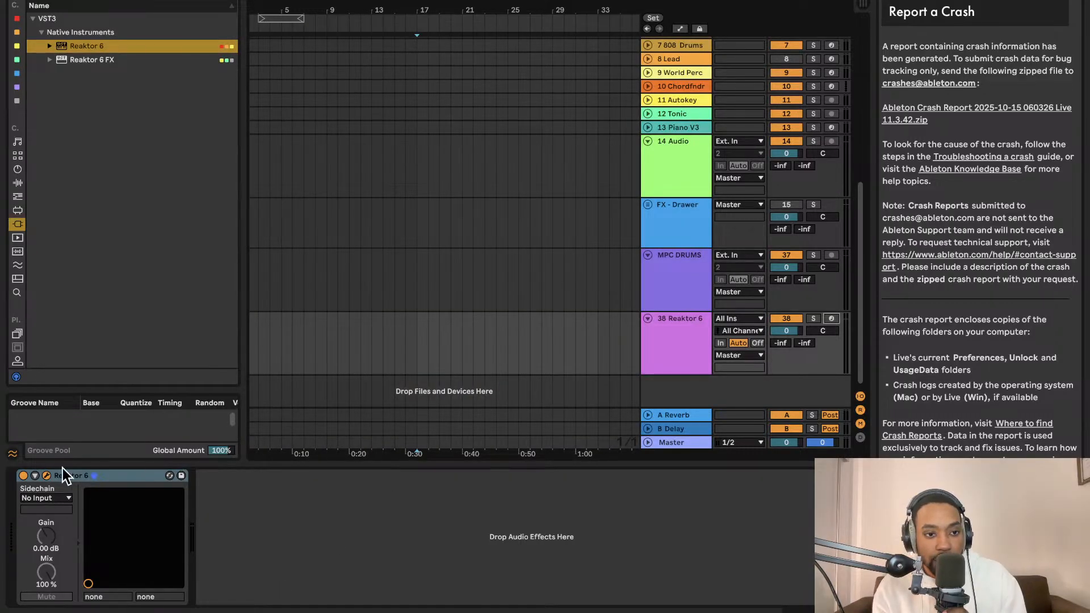
pyautogui.click(46, 476)
pyautogui.press('XF86MonBrightnessUp')
pyautogui.press('XF86MonBrightnessUp')
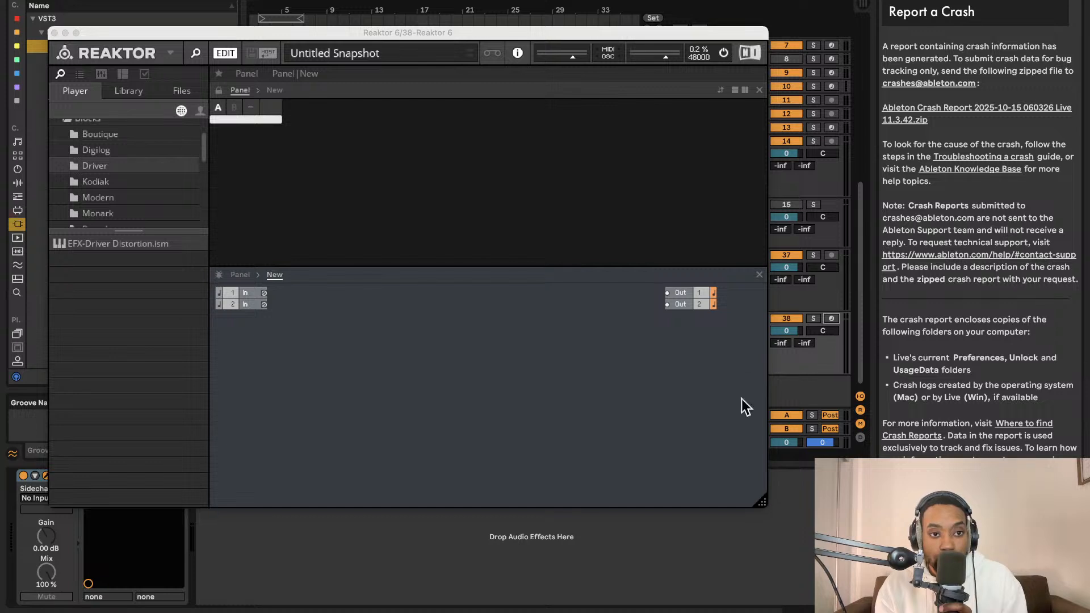
# - Expand the Blocks Base library folder and its Blocks subfolder, and show the contents of Util
pyautogui.scroll(5, 119, 176)
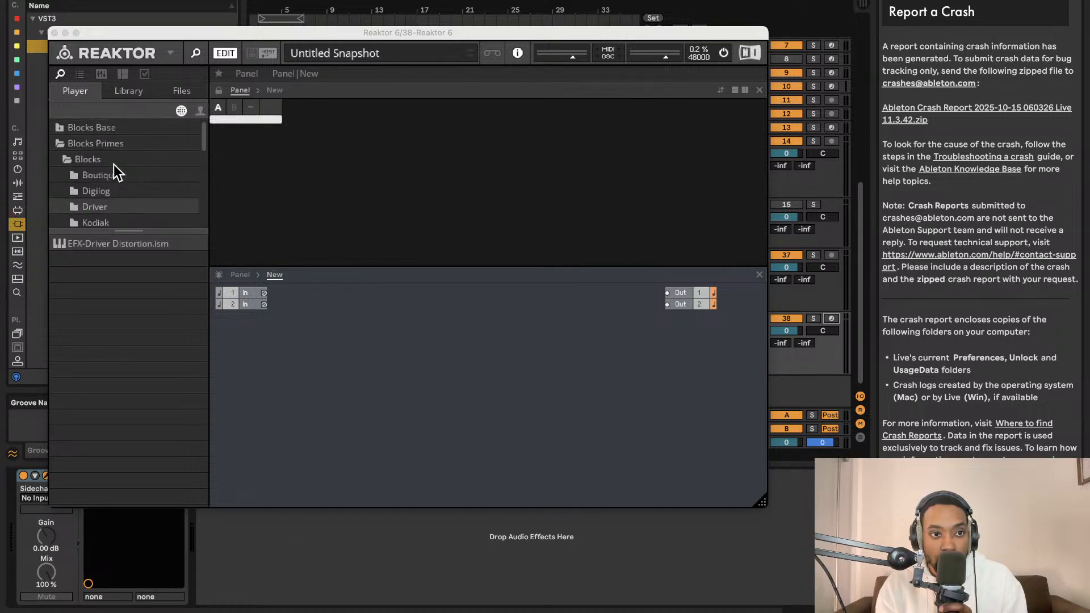
pyautogui.click(113, 164)
pyautogui.click(63, 128)
pyautogui.click(68, 143)
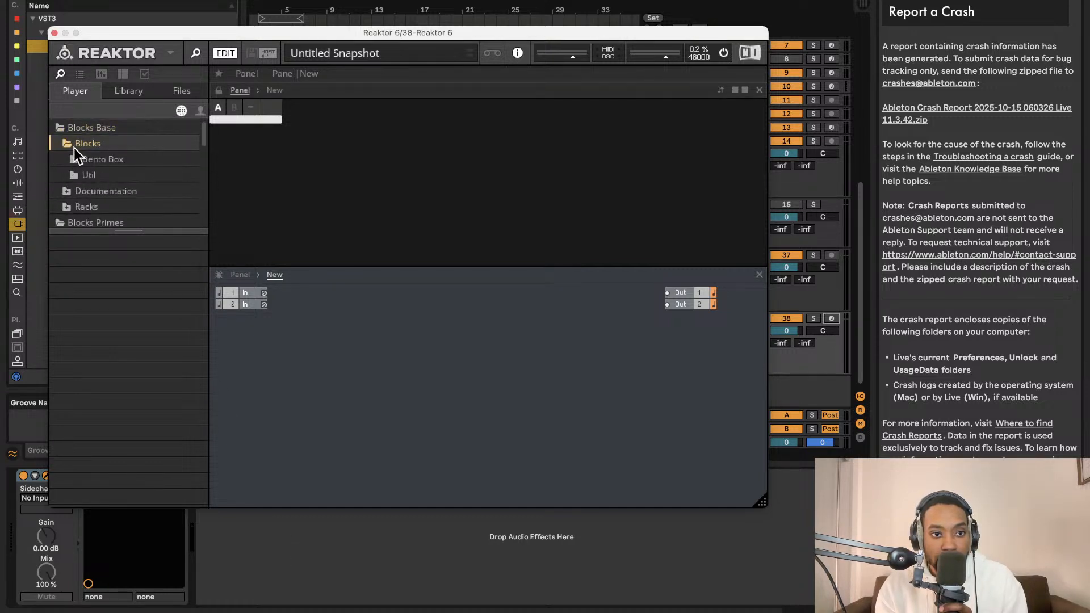
pyautogui.click(85, 160)
pyautogui.click(91, 175)
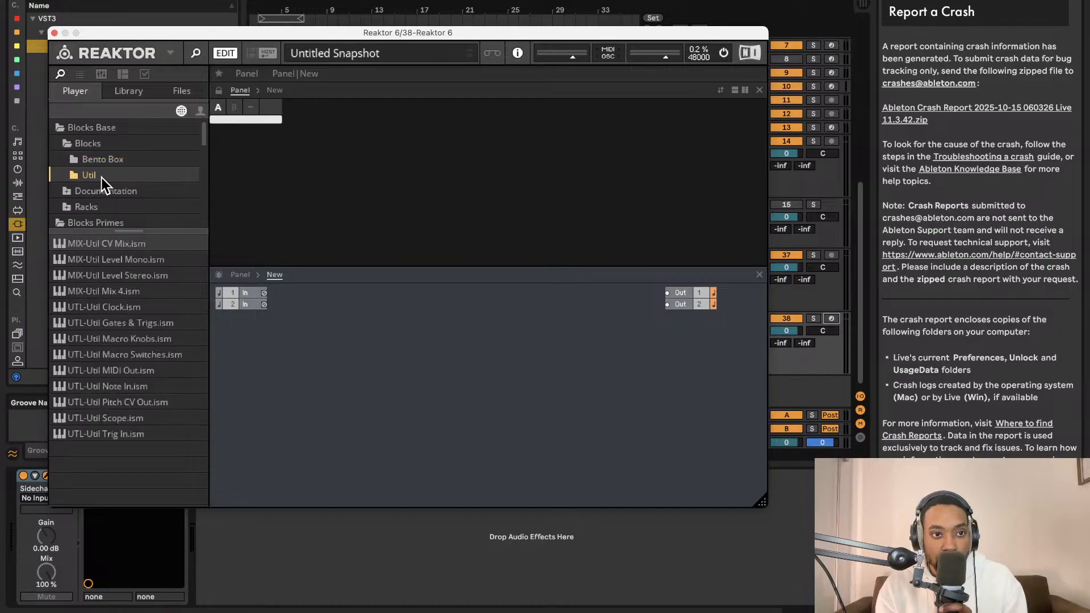
# - Look through the Bento Box, Blocks Primes, Racks and Documentation folders in the block library
pyautogui.scroll(-1, 113, 179)
pyautogui.click(79, 156)
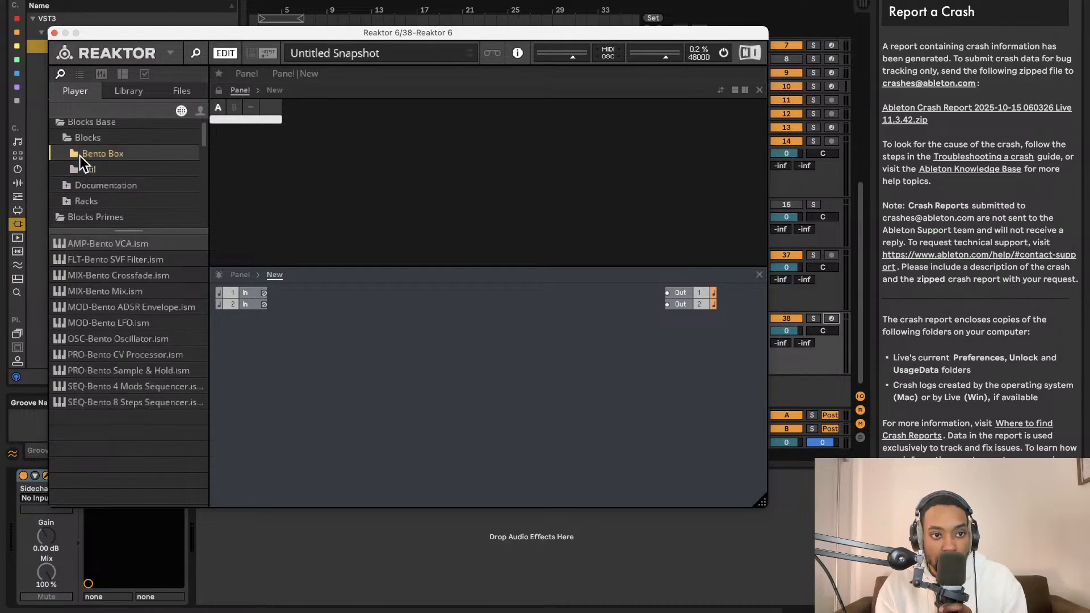
pyautogui.scroll(-3, 112, 145)
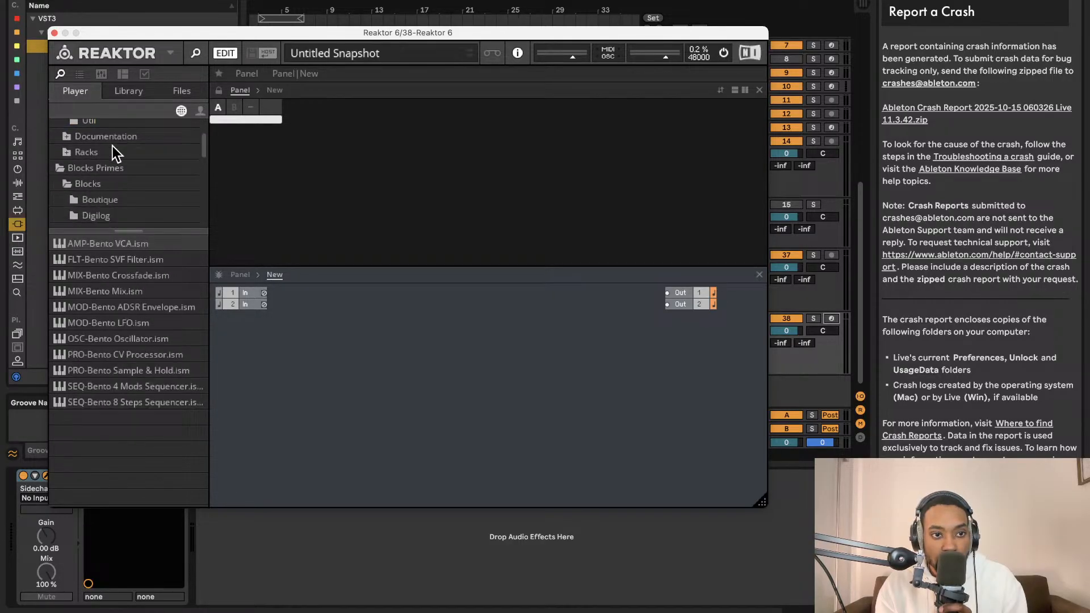
pyautogui.click(95, 183)
pyautogui.scroll(-3, 108, 193)
pyautogui.scroll(4, 108, 189)
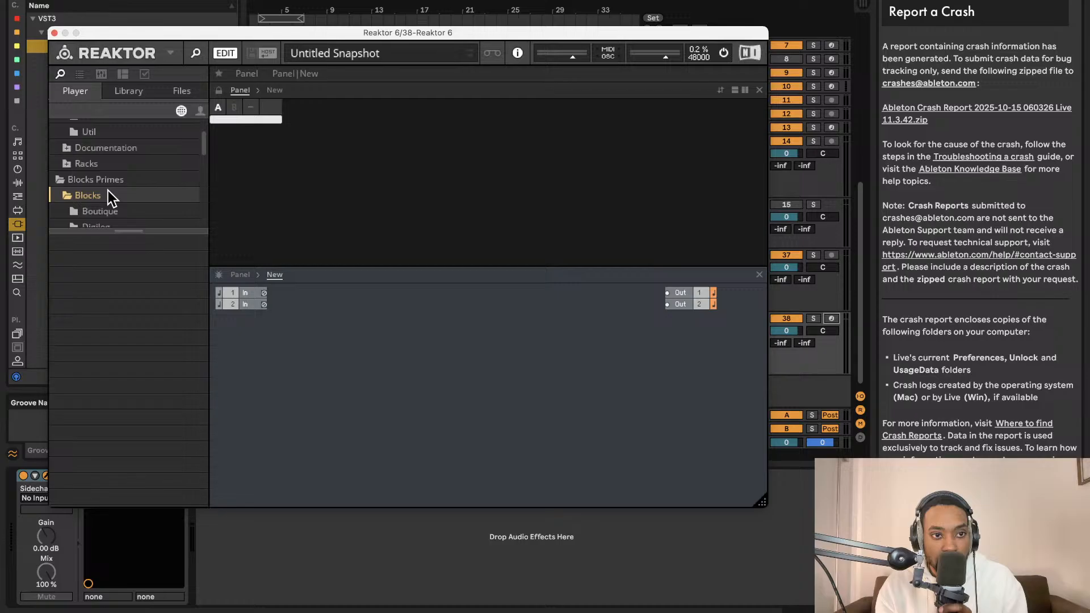
pyautogui.click(79, 168)
pyautogui.click(71, 157)
pyautogui.scroll(2, 75, 172)
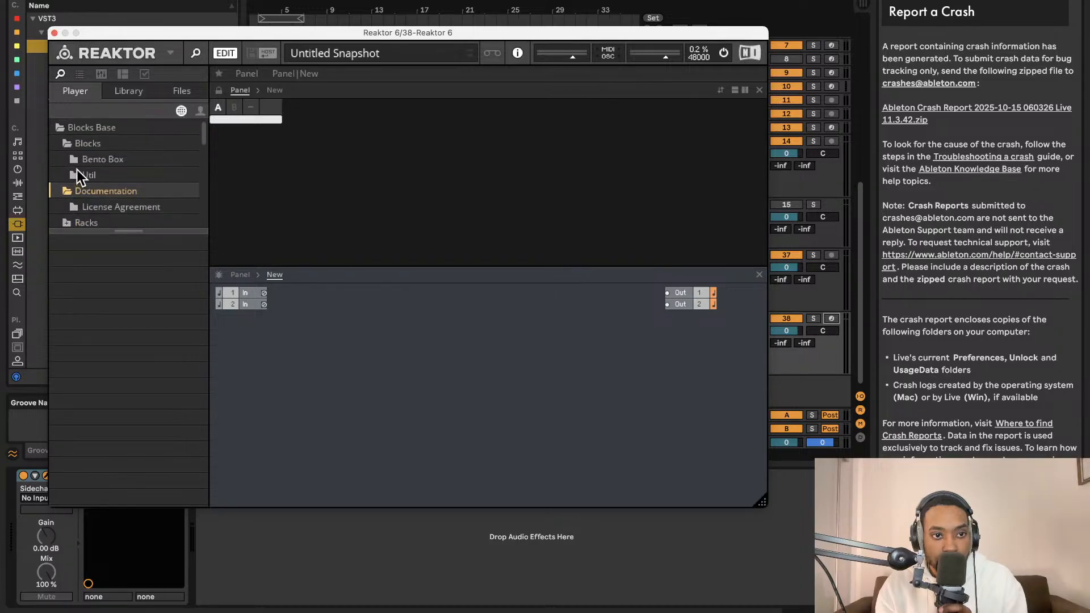
# - Add the Util Clock block and, beside it, the Bento 8 Steps Sequencer to the structure
pyautogui.click(85, 175)
pyautogui.moveTo(121, 304); pyautogui.dragTo(280, 458)
pyautogui.click(137, 153)
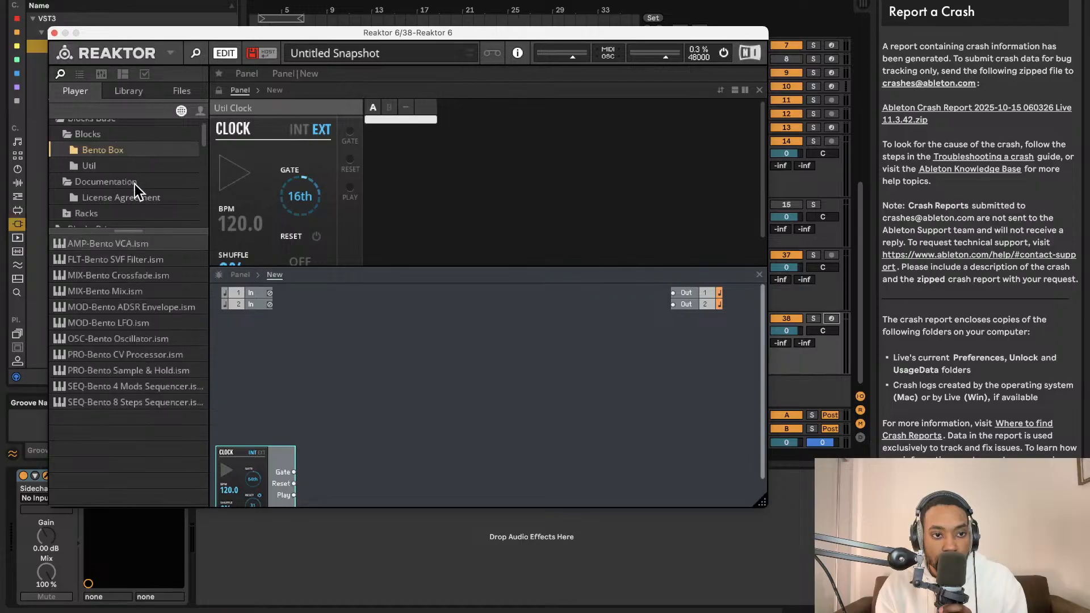
pyautogui.moveTo(145, 403); pyautogui.dragTo(383, 469)
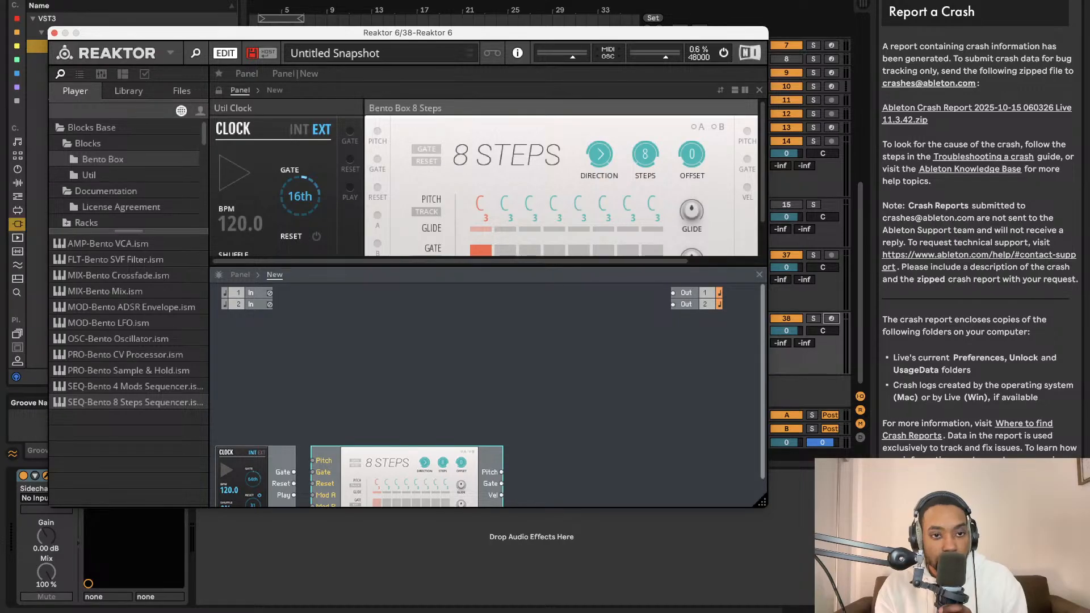
# - Add the Bento VCA, SVF Filter, ADSR Envelope and Oscillator blocks to the structure
pyautogui.click(100, 175)
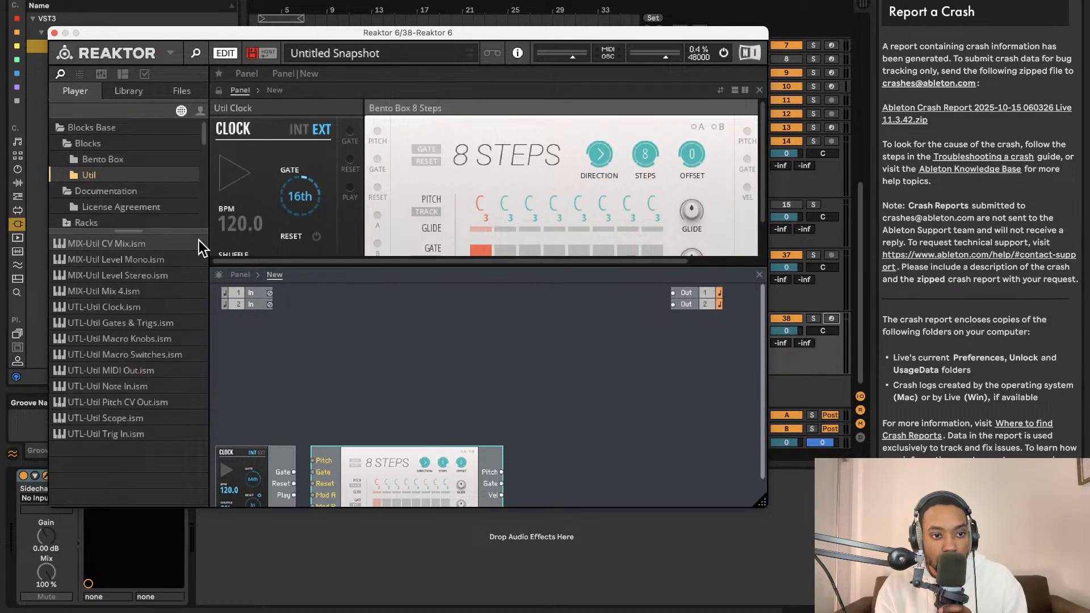
pyautogui.click(110, 158)
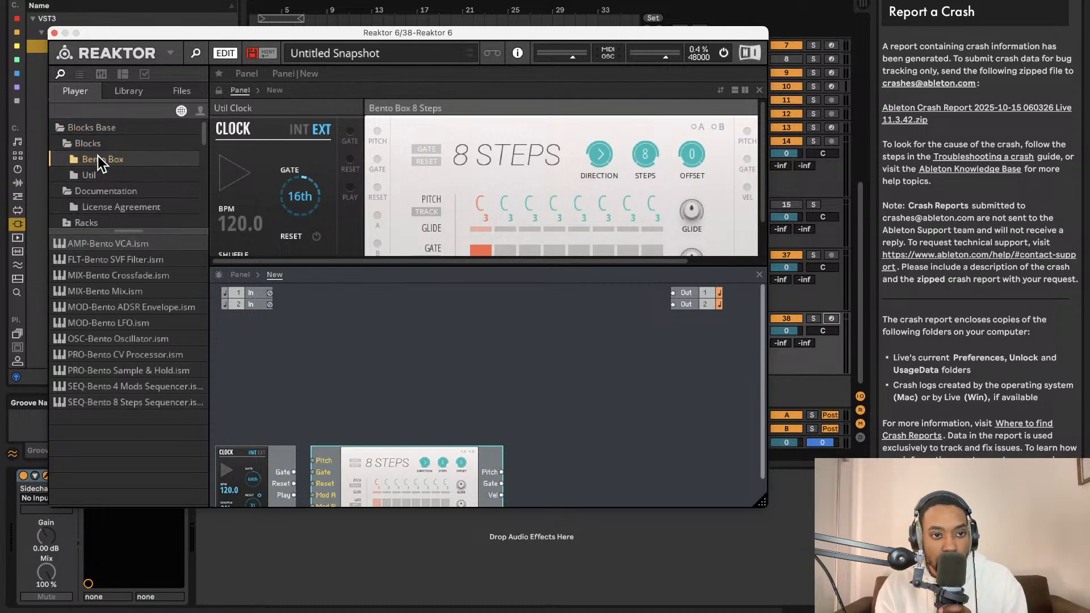
pyautogui.moveTo(131, 243); pyautogui.dragTo(710, 348)
pyautogui.moveTo(144, 261); pyautogui.dragTo(546, 390)
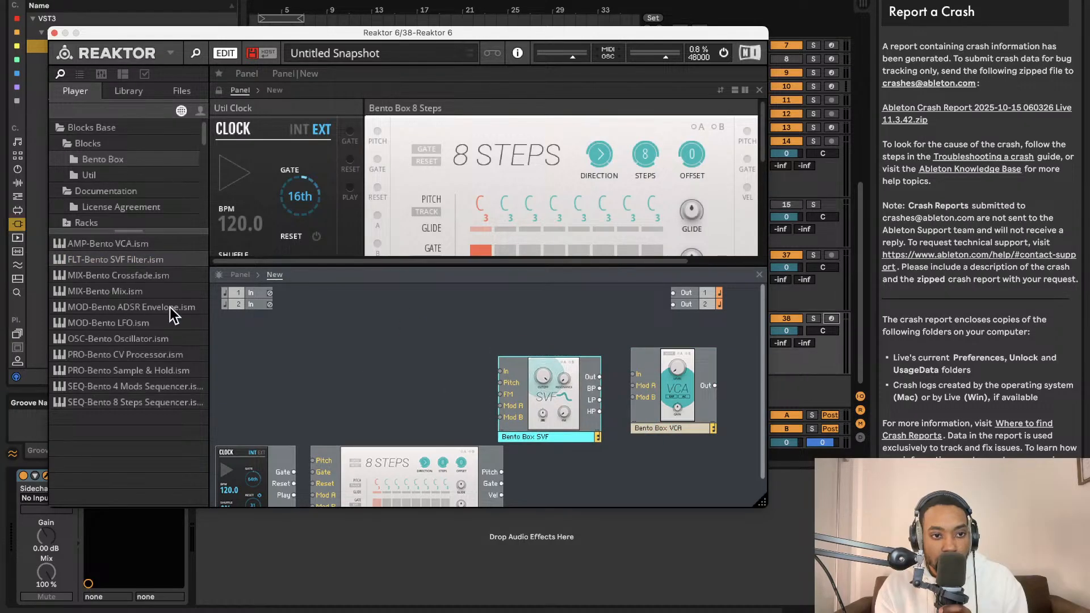
pyautogui.moveTo(169, 308); pyautogui.dragTo(574, 502)
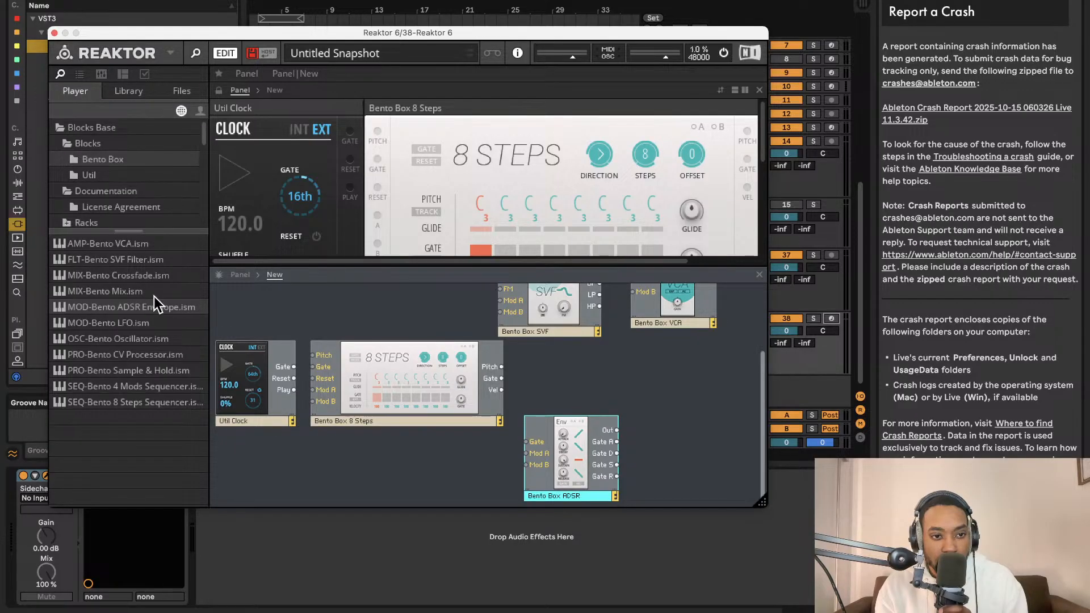
pyautogui.moveTo(139, 335); pyautogui.dragTo(367, 322)
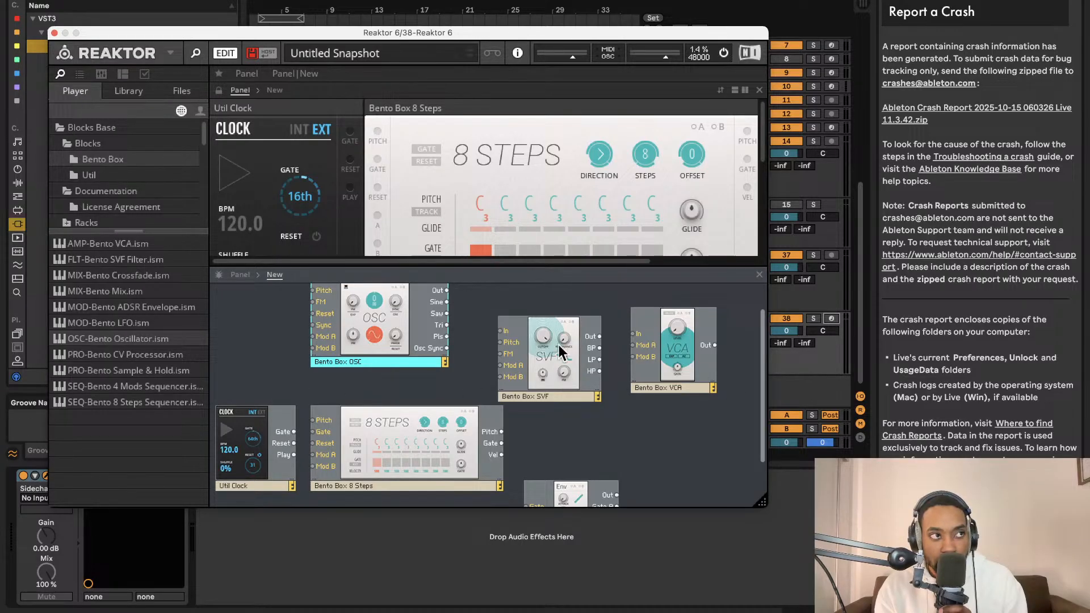
# - Wire the oscillator's Out to the SVF's In, the SVF's Out to the VCA's In, and the VCA's Out to outputs 1 and 2
pyautogui.scroll(2, 565, 386)
pyautogui.moveTo(446, 315); pyautogui.dragTo(501, 356)
pyautogui.moveTo(599, 361); pyautogui.dragTo(632, 359)
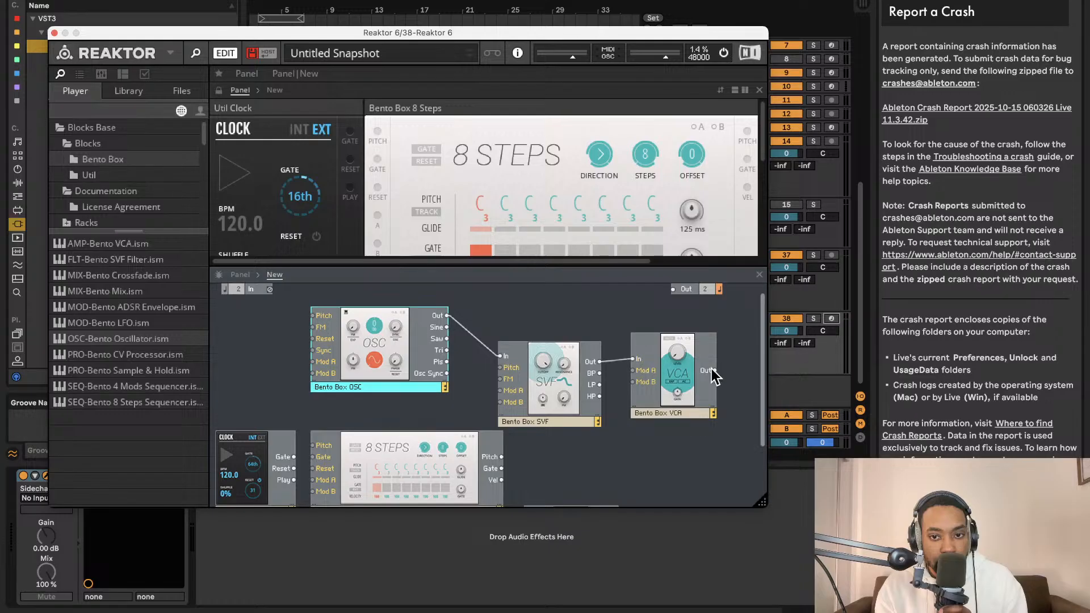
pyautogui.moveTo(715, 370); pyautogui.dragTo(673, 289)
pyautogui.moveTo(715, 371); pyautogui.dragTo(673, 289)
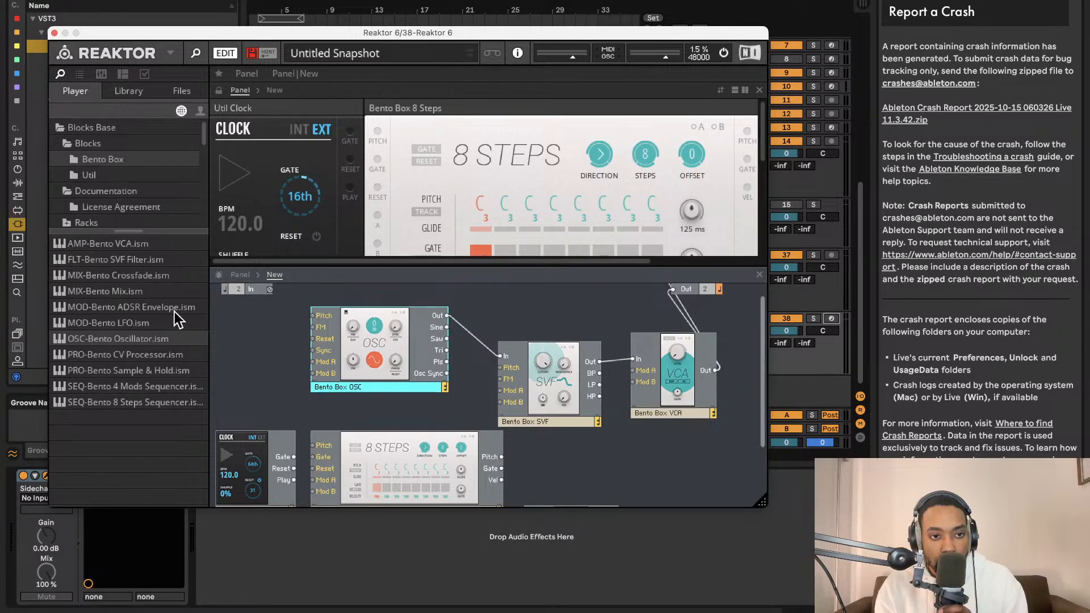
pyautogui.scroll(2, 266, 330)
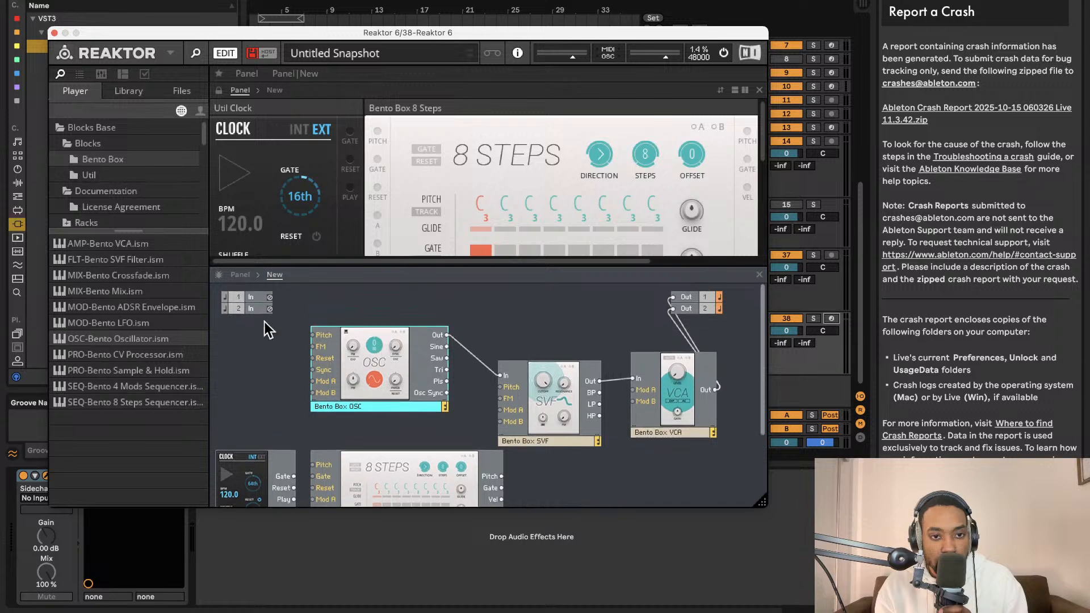
pyautogui.click(120, 173)
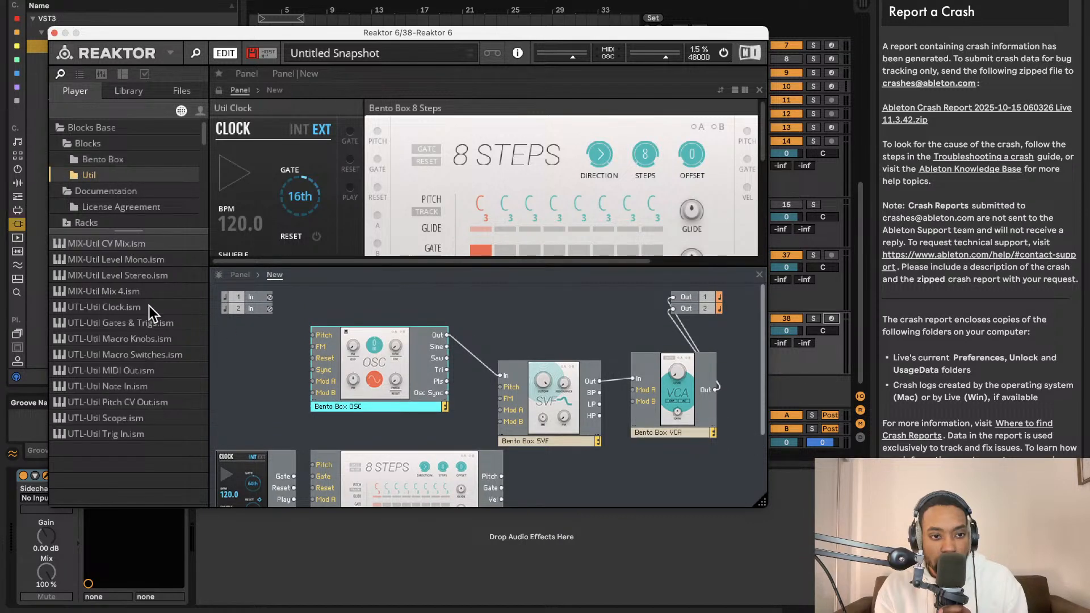
pyautogui.click(113, 162)
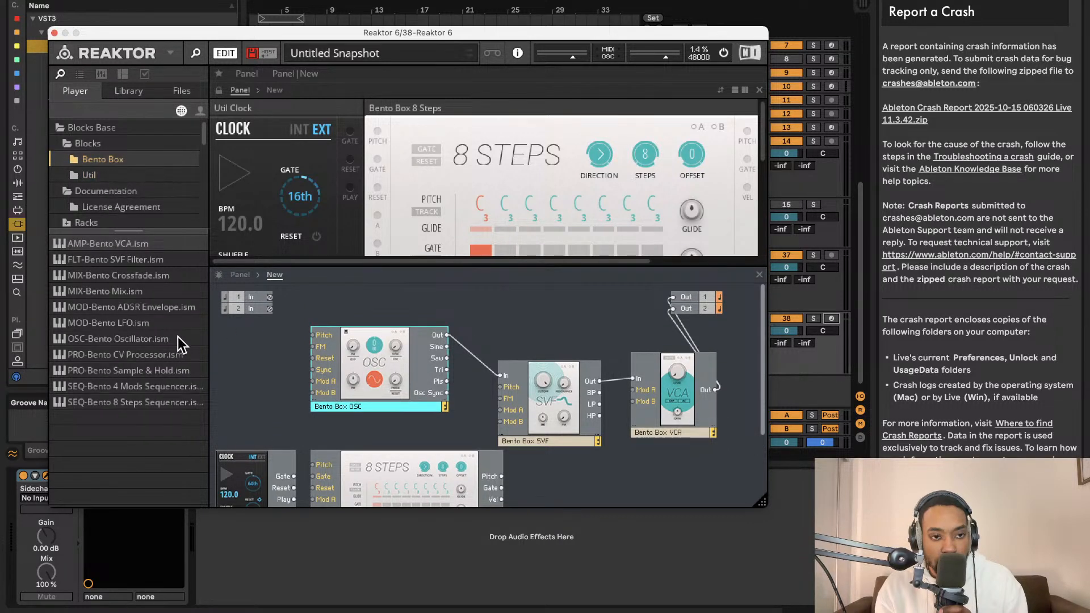
pyautogui.click(107, 172)
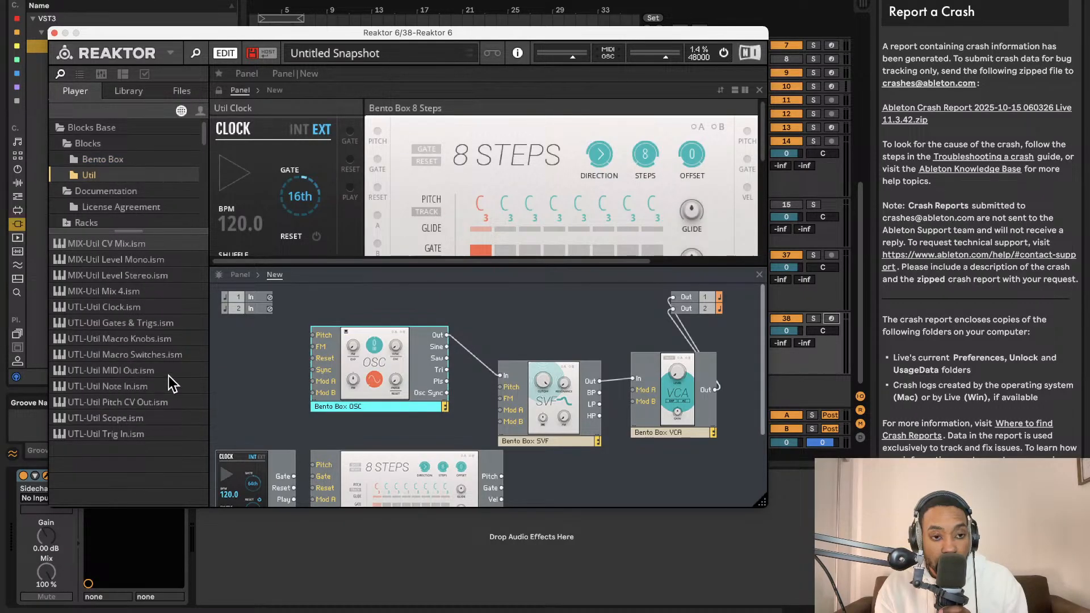
pyautogui.moveTo(128, 375); pyautogui.dragTo(264, 378)
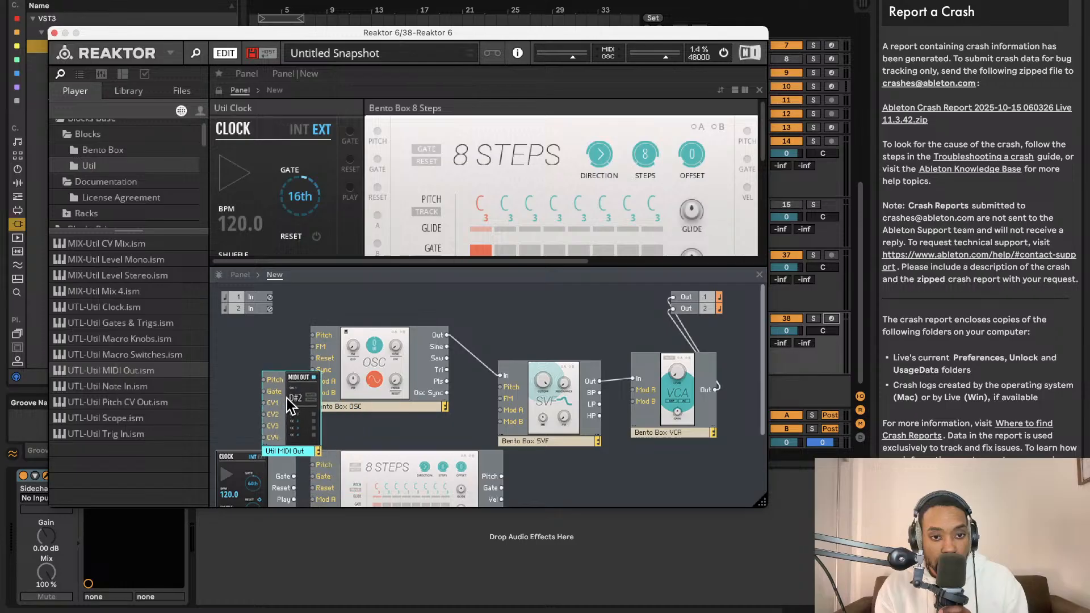
pyautogui.press('Delete')
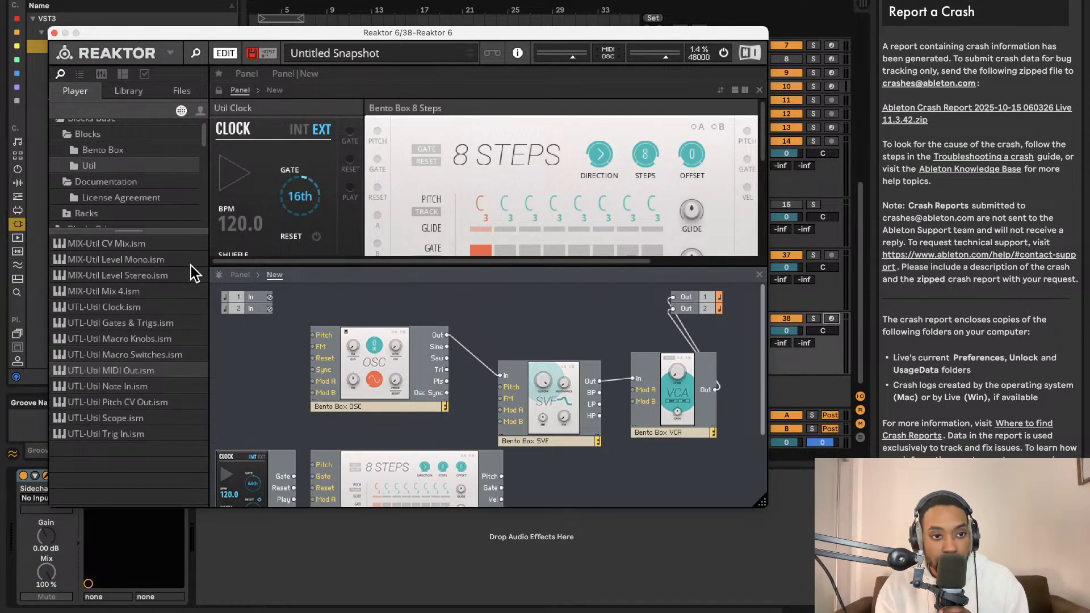
# - Add the Util Note In block beside the oscillator and wire its Pitch output to the oscillator's Pitch input
pyautogui.click(116, 151)
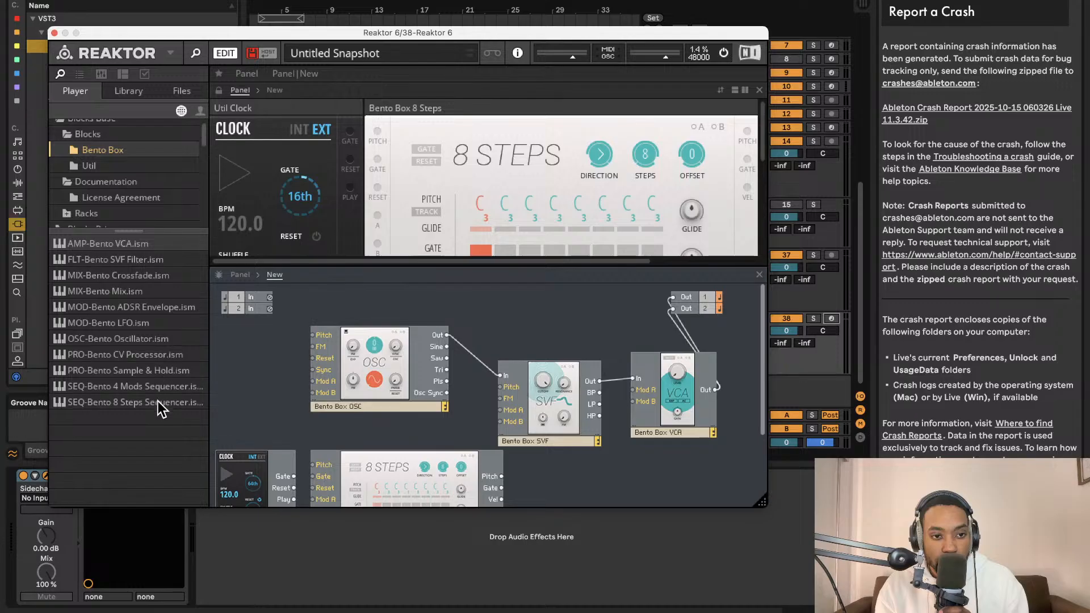
pyautogui.click(118, 166)
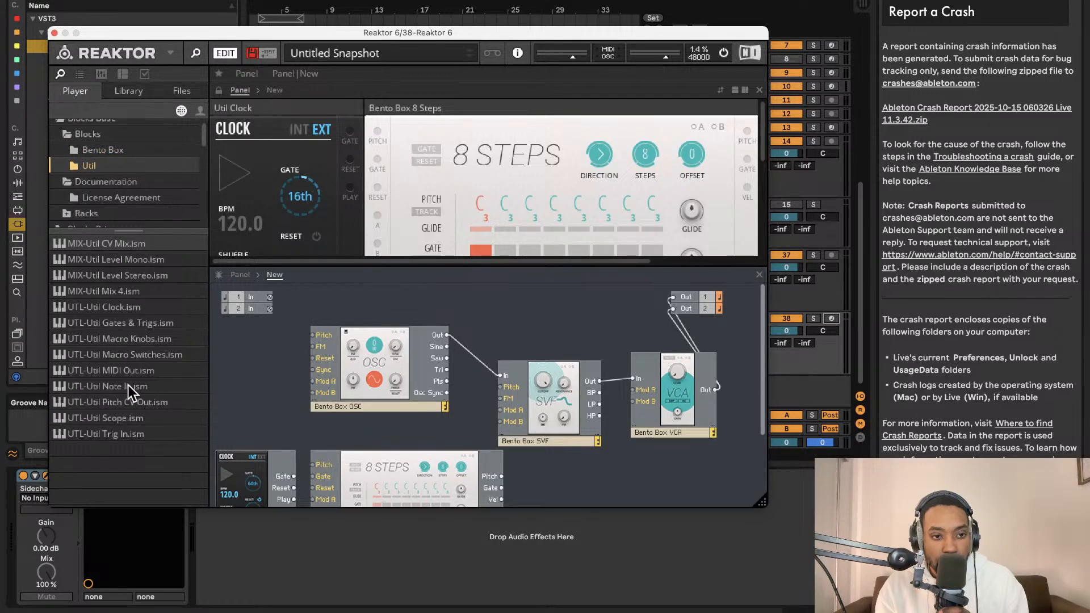
pyautogui.moveTo(128, 385); pyautogui.dragTo(248, 375)
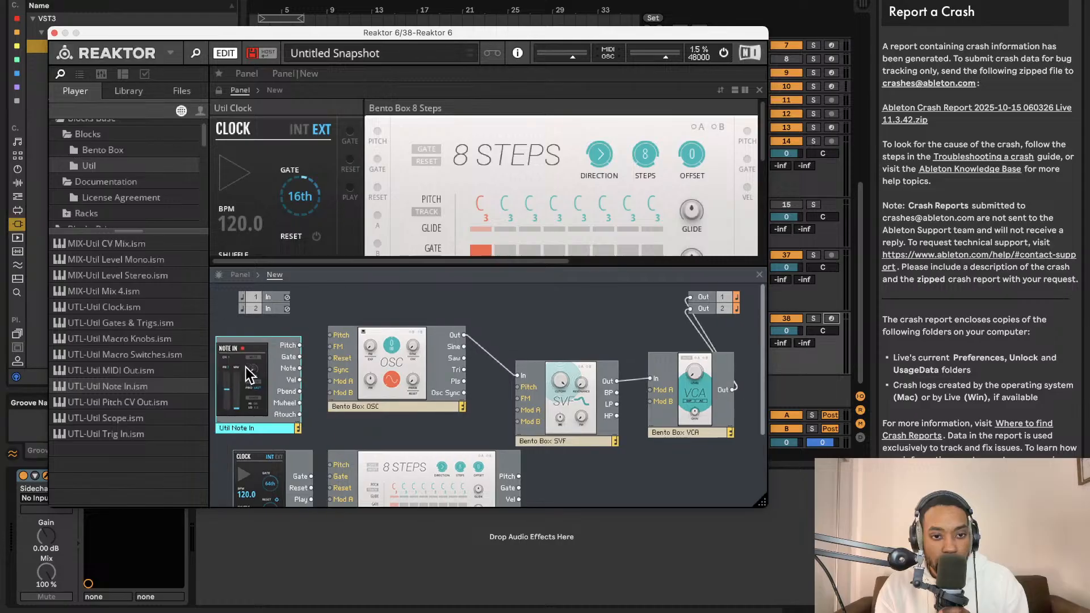
pyautogui.moveTo(329, 334); pyautogui.dragTo(330, 335)
pyautogui.moveTo(299, 357); pyautogui.dragTo(341, 421)
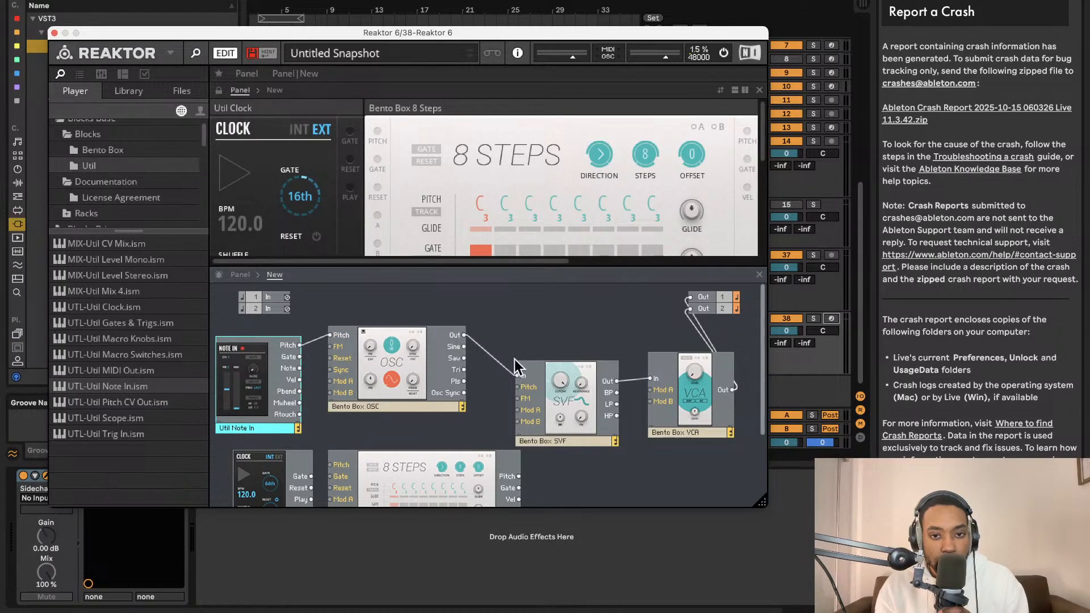
# - Move the Note In block in the panel view to the upper row, directly before the 8 Steps sequencer
pyautogui.hscroll(5, 578, 211)
pyautogui.hscroll(3, 578, 211)
pyautogui.scroll(-5, 560, 206)
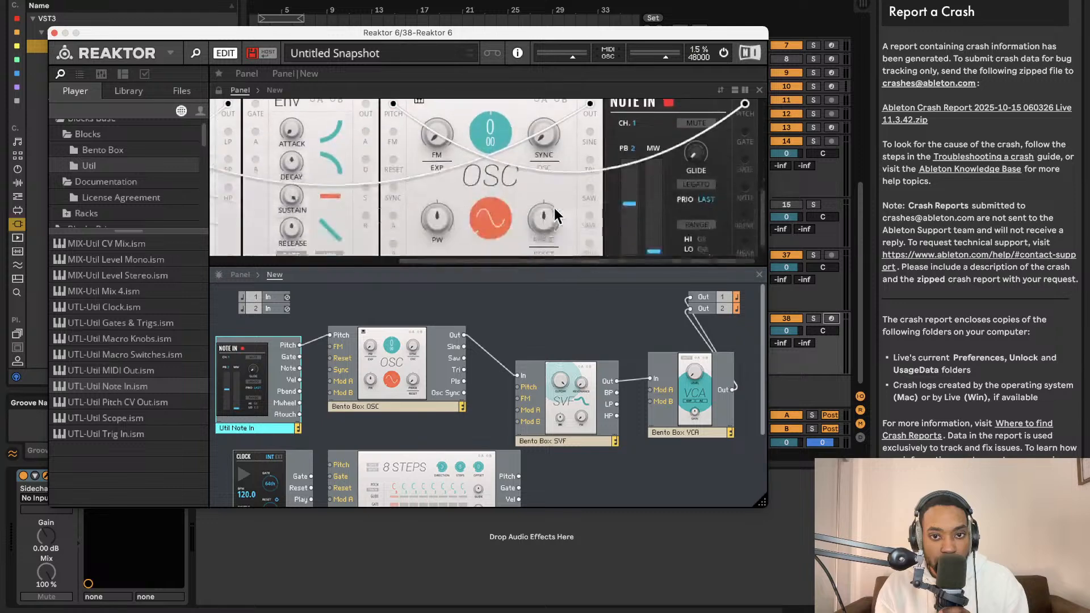
pyautogui.hscroll(-8, 681, 210)
pyautogui.scroll(4, 511, 170)
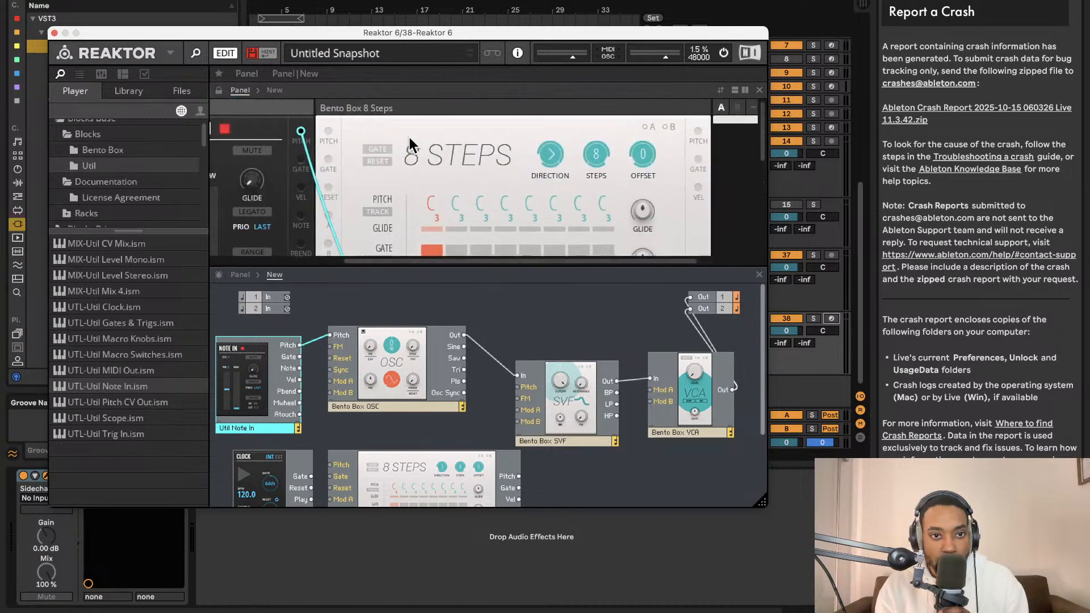
# - Reorder the lower row of the panel view as ADSR, SVF, VCA and OSC
pyautogui.scroll(-5, 409, 138)
pyautogui.hscroll(-2, 409, 138)
pyautogui.scroll(2, 407, 136)
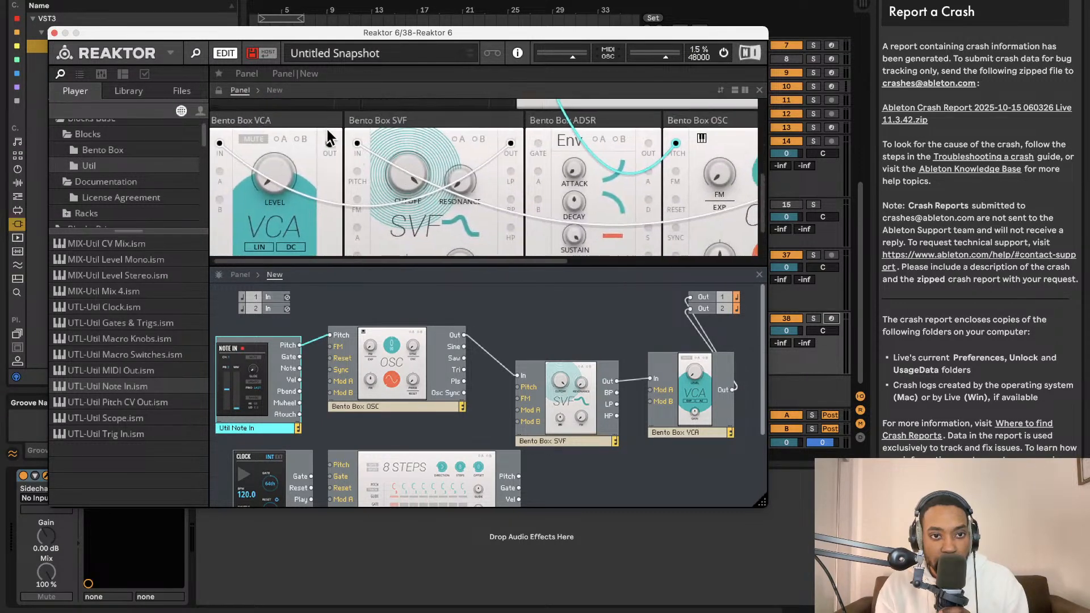
pyautogui.moveTo(327, 123); pyautogui.dragTo(762, 148)
pyautogui.hscroll(2, 523, 137)
pyautogui.moveTo(275, 120); pyautogui.dragTo(562, 162)
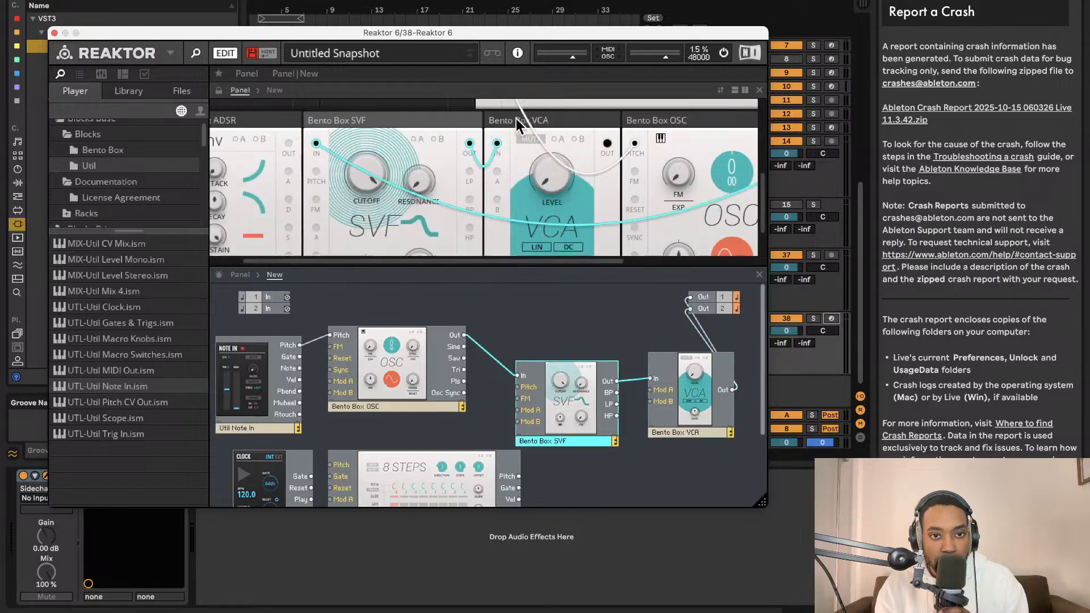
# - Move the OSC block in the panel view to the upper row, between the clock and Note In
pyautogui.hscroll(3, 596, 165)
pyautogui.moveTo(614, 130); pyautogui.dragTo(361, 39)
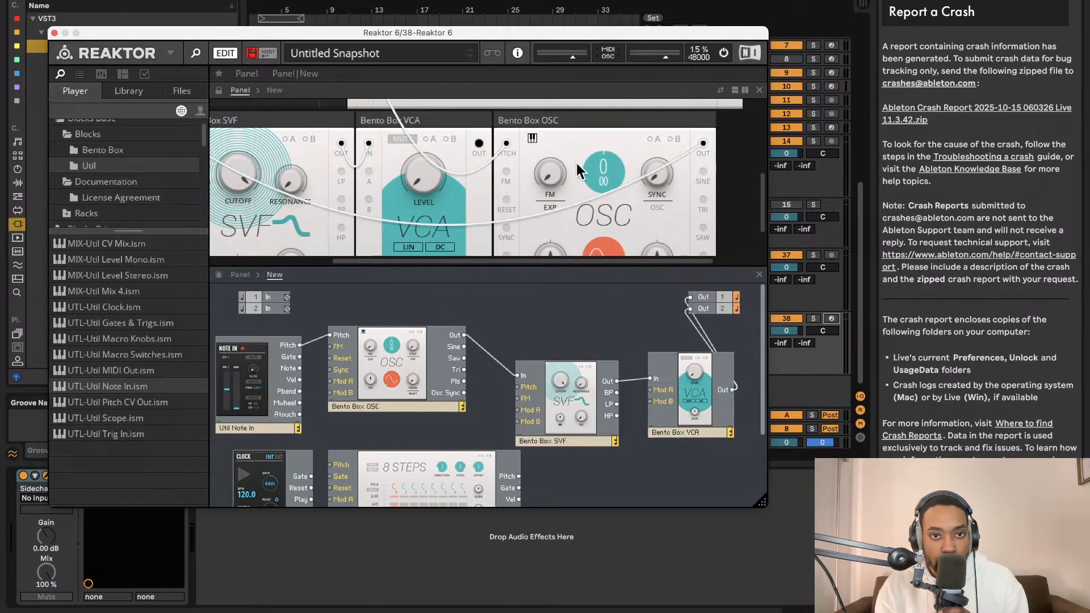
pyautogui.moveTo(600, 124); pyautogui.dragTo(316, 53)
pyautogui.scroll(5, 442, 162)
pyautogui.hscroll(-2, 443, 162)
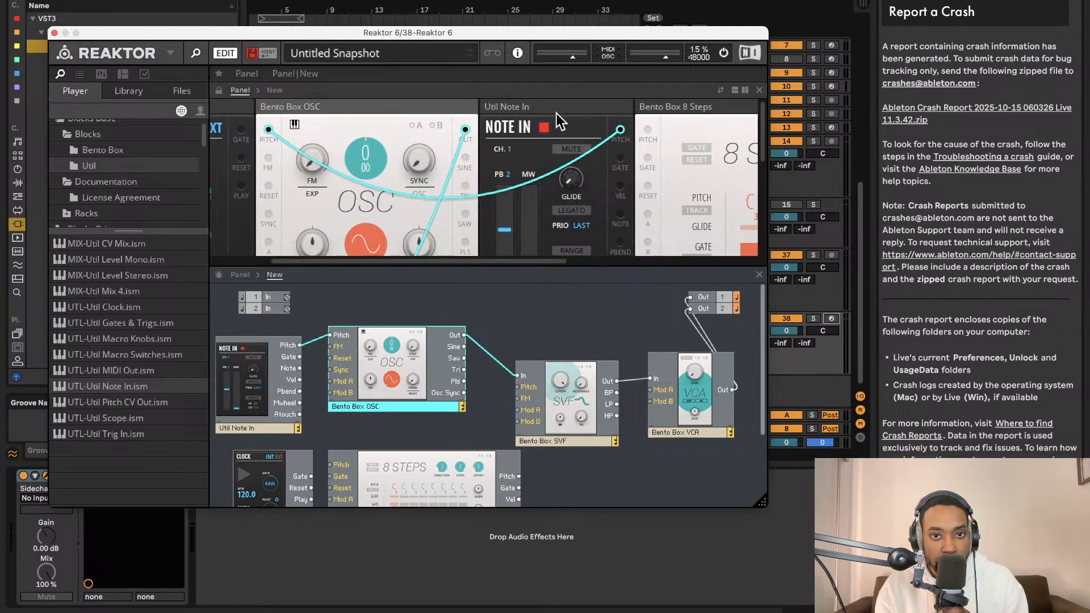
# - Move the Note In block in the panel view to the start of the upper row, ahead of the clock
pyautogui.moveTo(556, 111); pyautogui.dragTo(228, 76)
pyautogui.hscroll(1, 437, 141)
pyautogui.hscroll(1, 432, 137)
pyautogui.hscroll(-1, 392, 125)
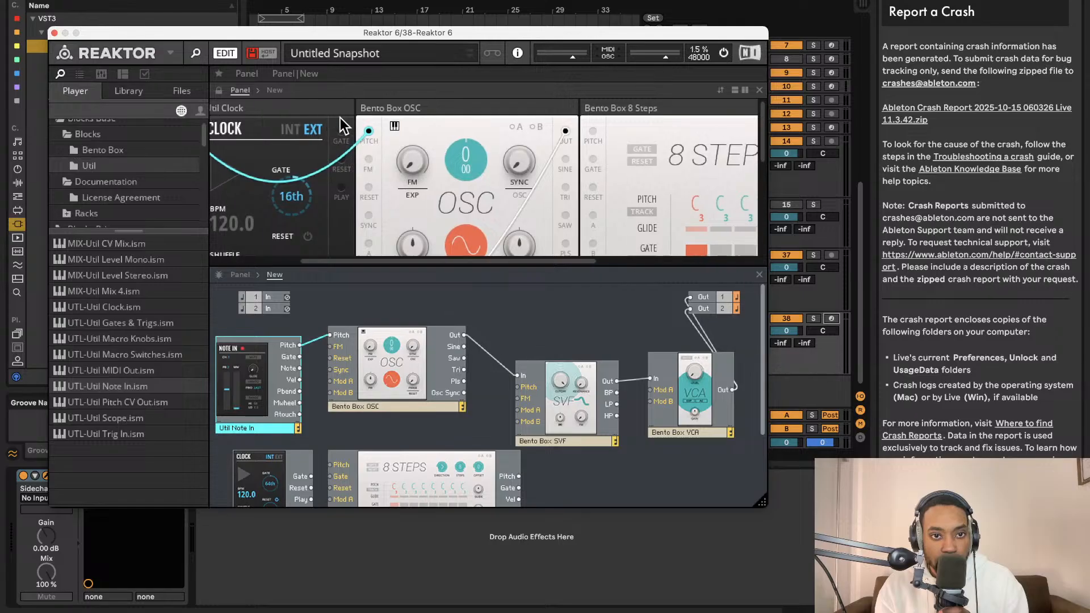
# - Move the Util Clock and 8 Steps blocks in the panel view to the end of the lower row, after the VCA
pyautogui.moveTo(324, 110); pyautogui.dragTo(609, 350)
pyautogui.hscroll(1, 511, 153)
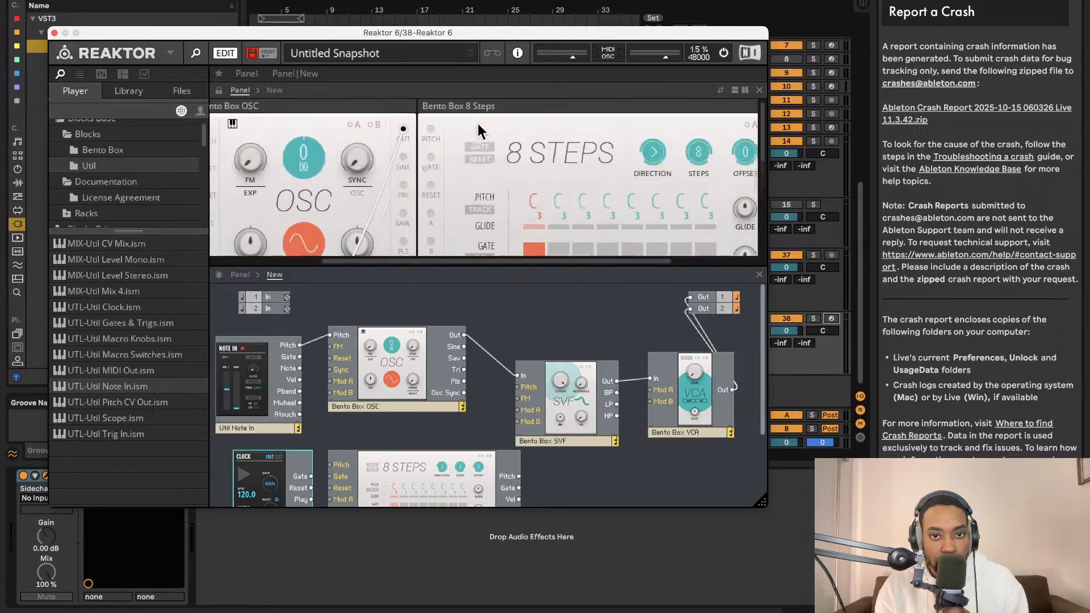
pyautogui.moveTo(514, 113); pyautogui.dragTo(828, 417)
pyautogui.hscroll(-3, 416, 194)
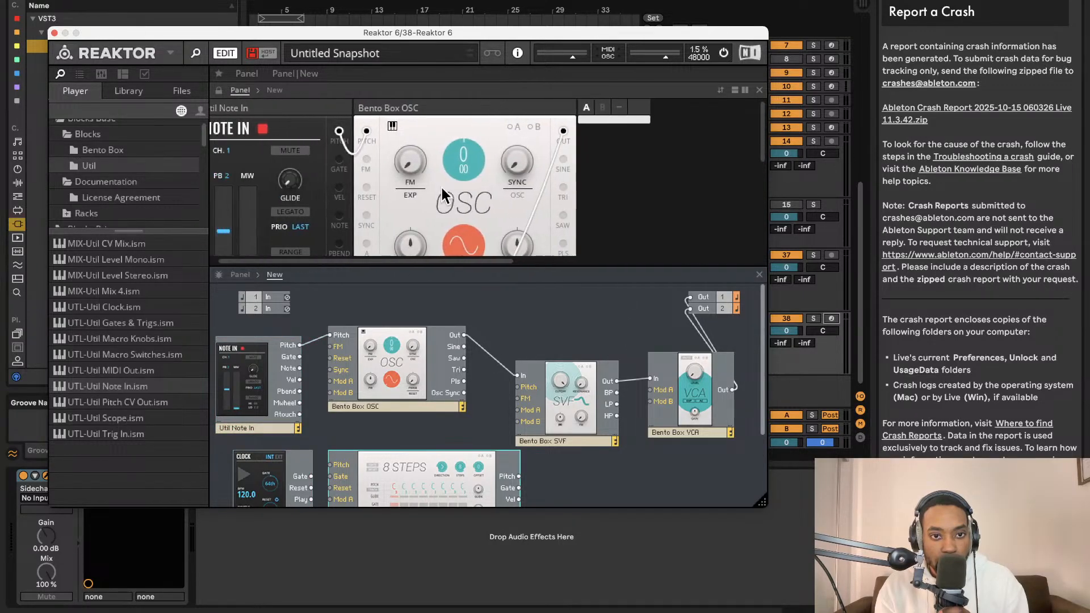
pyautogui.scroll(-5, 440, 197)
pyautogui.scroll(3, 442, 197)
# - Raise the VCA level, enlarge the panel view, and set the SVF cutoff to about 1.16 kHz
pyautogui.moveTo(594, 151); pyautogui.dragTo(599, 112)
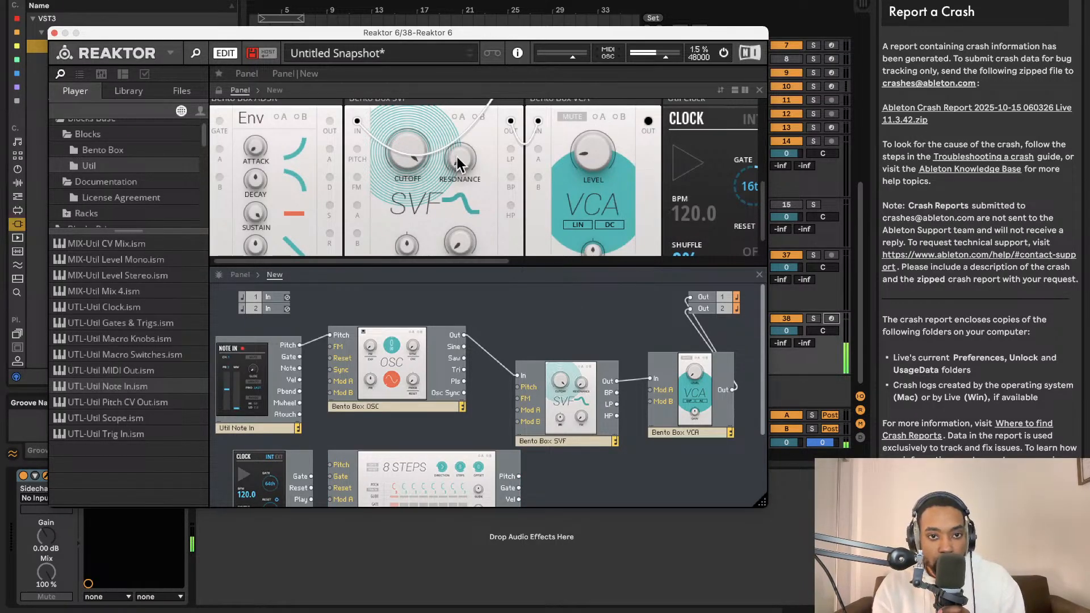
pyautogui.moveTo(416, 162); pyautogui.dragTo(411, 183)
pyautogui.moveTo(419, 356); pyautogui.dragTo(429, 198)
pyautogui.moveTo(546, 268); pyautogui.dragTo(545, 410)
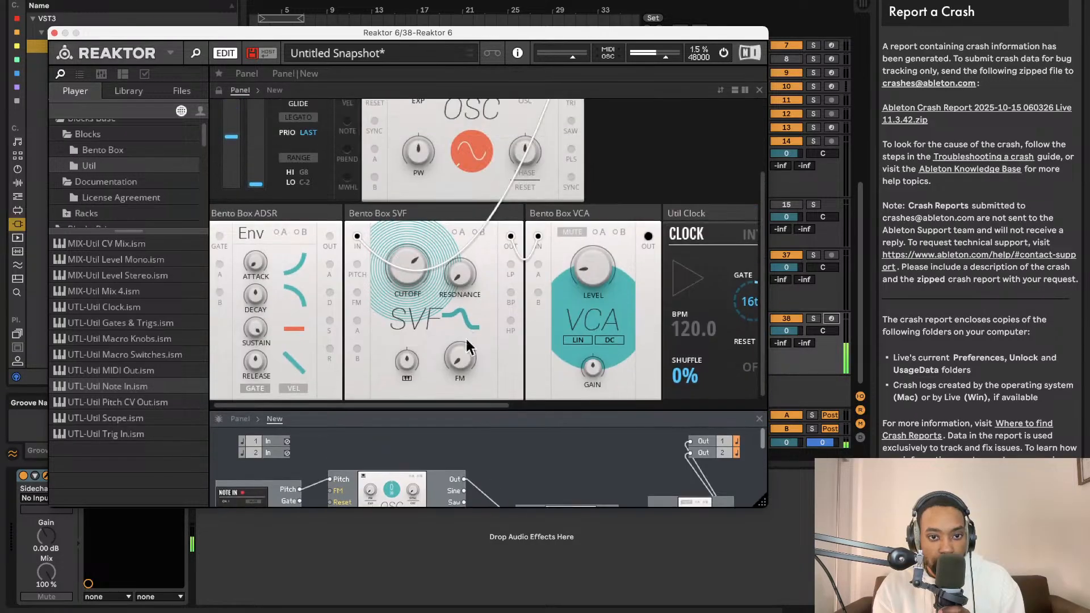
pyautogui.moveTo(407, 262); pyautogui.dragTo(417, 295)
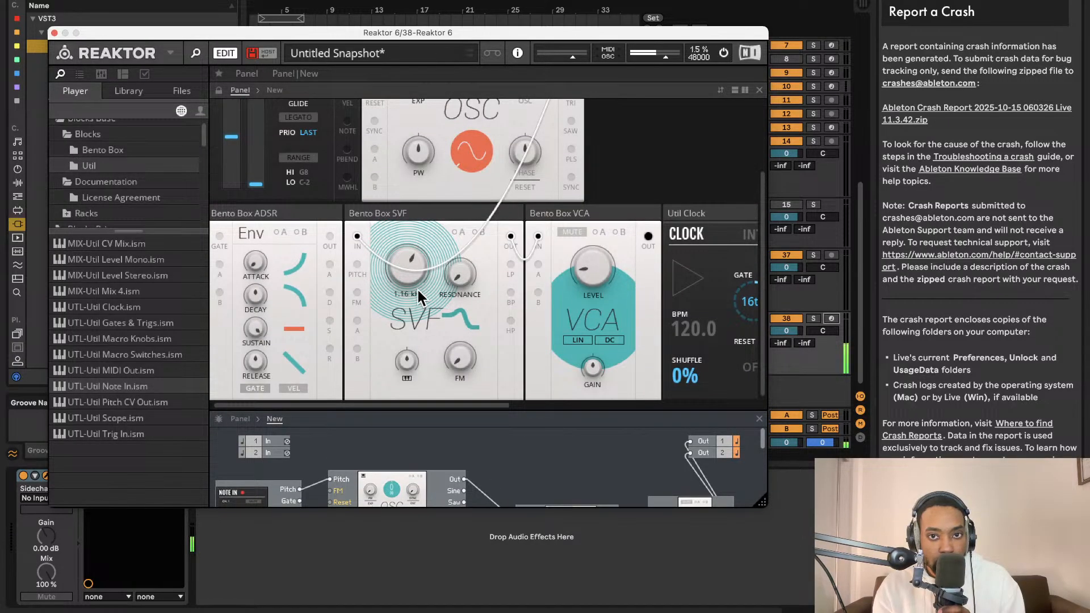
# - Add the Util Scope block, place it below the VCA in the structure, and wire the SVF's Out to its In
pyautogui.hscroll(3, 501, 285)
pyautogui.hscroll(10, 501, 285)
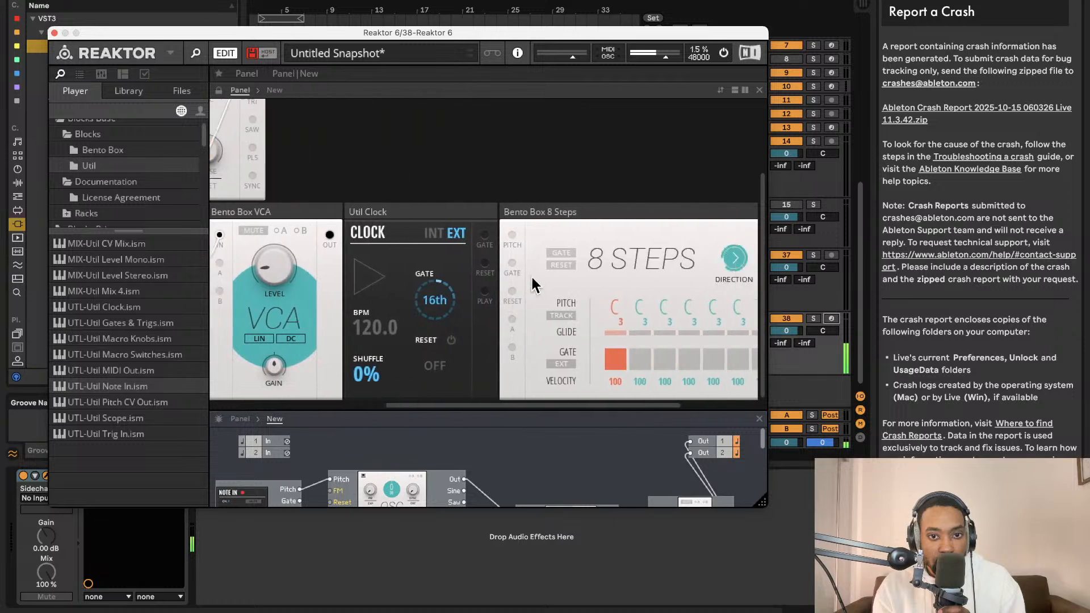
pyautogui.hscroll(5, 739, 282)
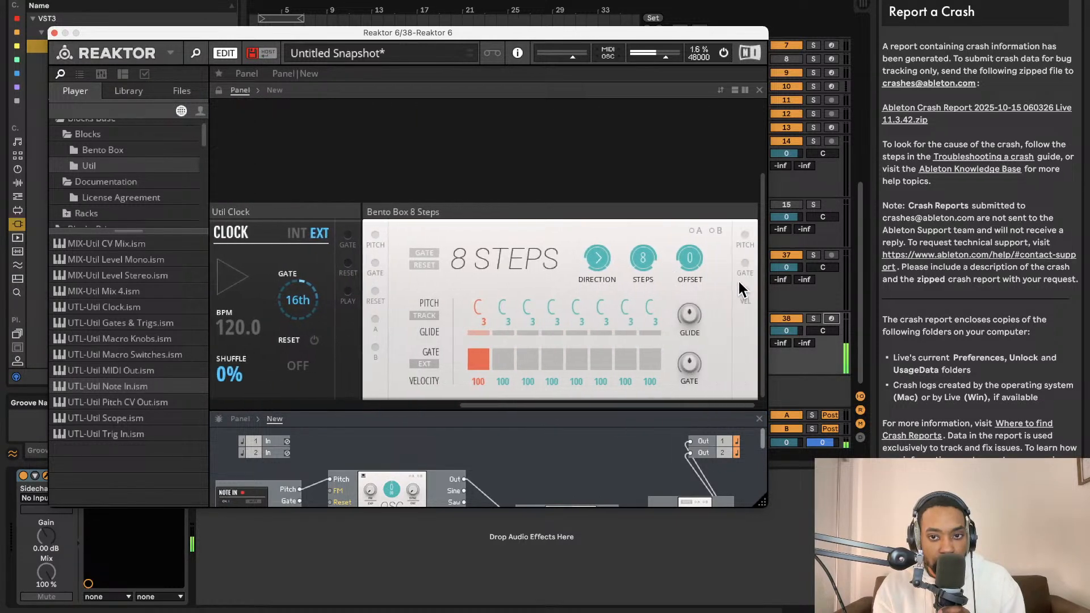
pyautogui.moveTo(129, 418); pyautogui.dragTo(480, 458)
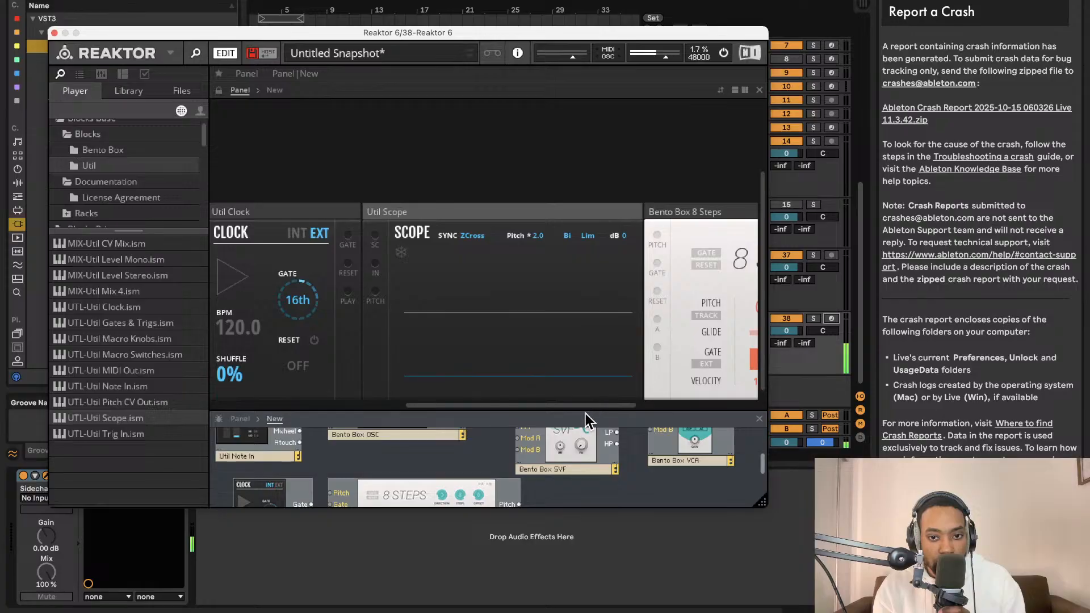
pyautogui.moveTo(585, 411); pyautogui.dragTo(586, 143)
pyautogui.moveTo(618, 222); pyautogui.dragTo(760, 406)
pyautogui.moveTo(643, 304); pyautogui.dragTo(616, 257)
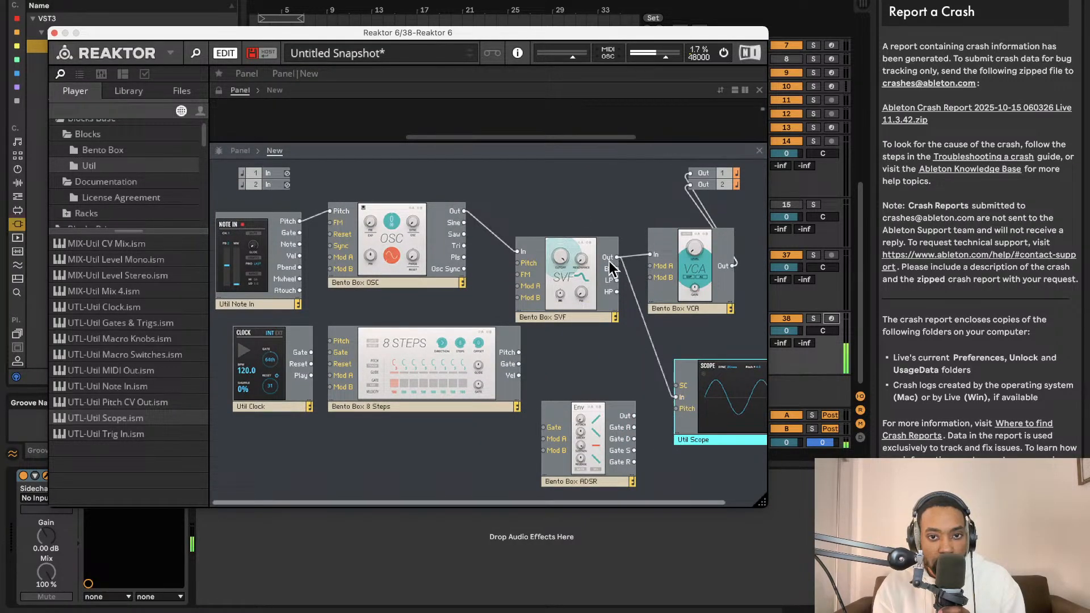
# - Enlarge the panel view and move the Scope block to the upper row, directly after the OSC
pyautogui.moveTo(580, 143); pyautogui.dragTo(581, 453)
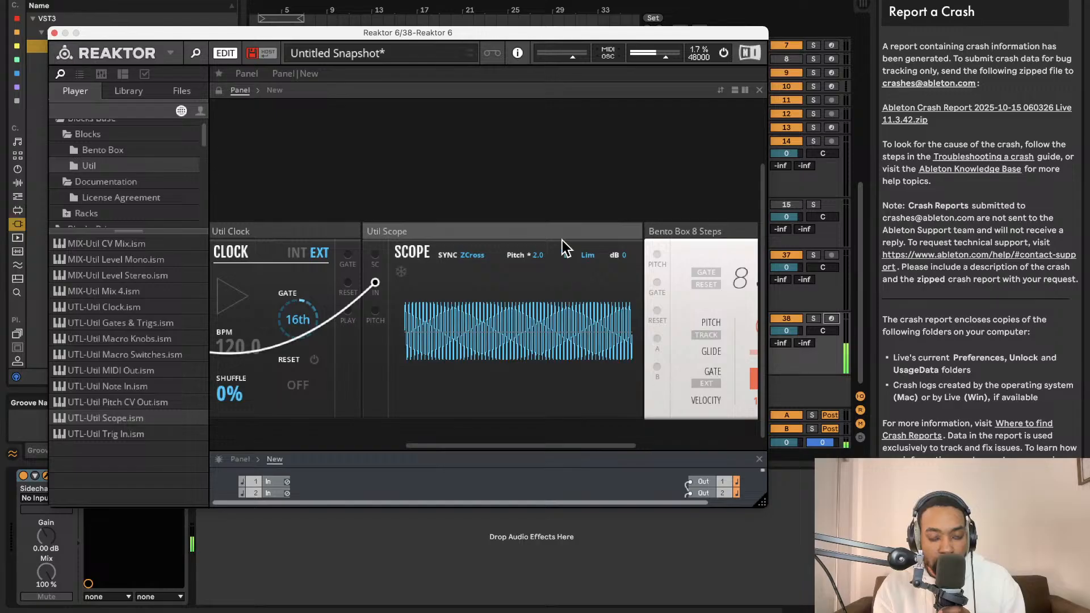
pyautogui.moveTo(562, 240); pyautogui.dragTo(468, 173)
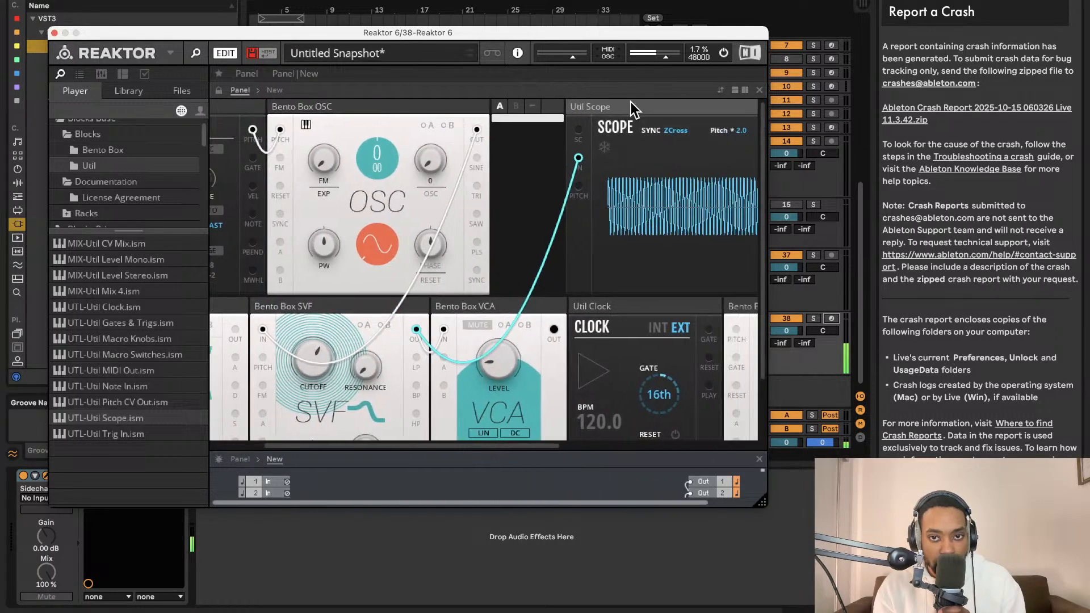
pyautogui.moveTo(631, 102); pyautogui.dragTo(540, 101)
# - Try a lower OSC coarse pitch of -27 against the scope, and reset the pitch to its default
pyautogui.moveTo(376, 162); pyautogui.dragTo(373, 303)
pyautogui.hscroll(3, 601, 208)
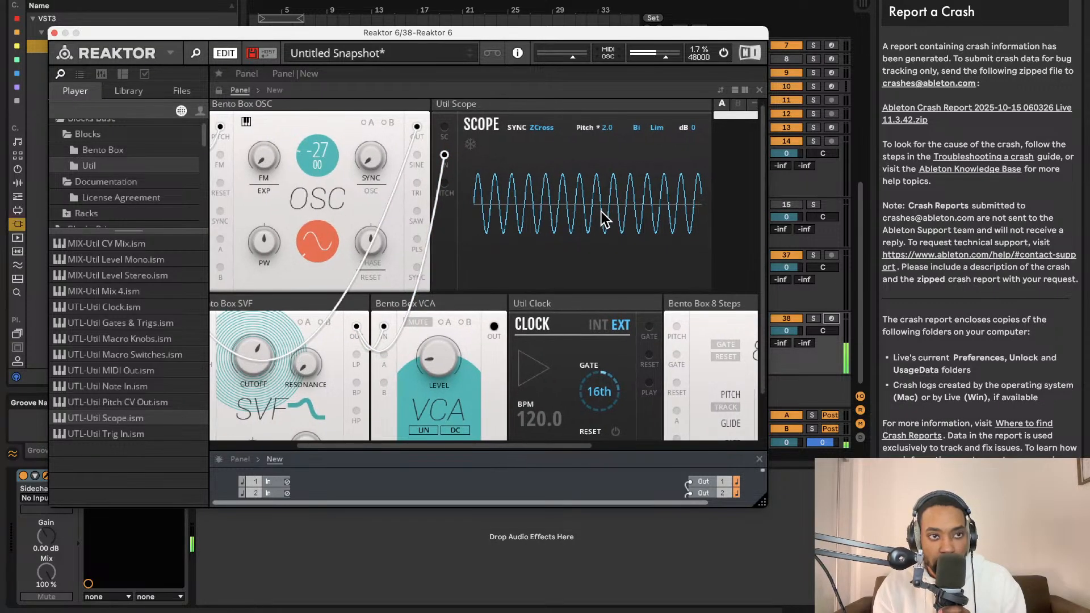
pyautogui.rightClick(321, 150)
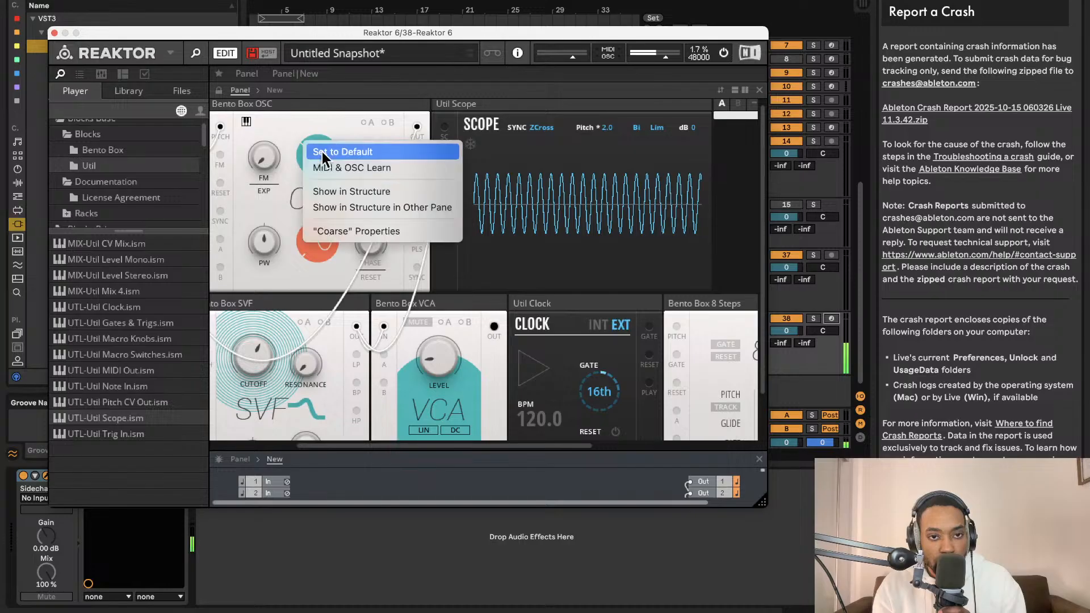
pyautogui.click(321, 152)
pyautogui.moveTo(321, 149); pyautogui.dragTo(322, 170)
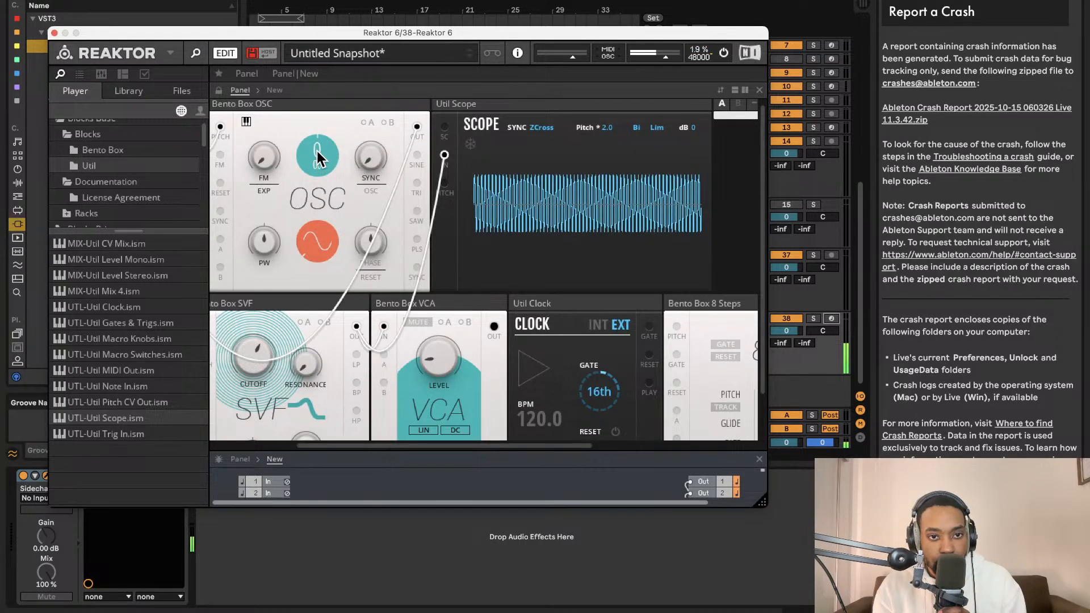
pyautogui.rightClick(319, 151)
pyautogui.click(308, 142)
pyautogui.rightClick(316, 154)
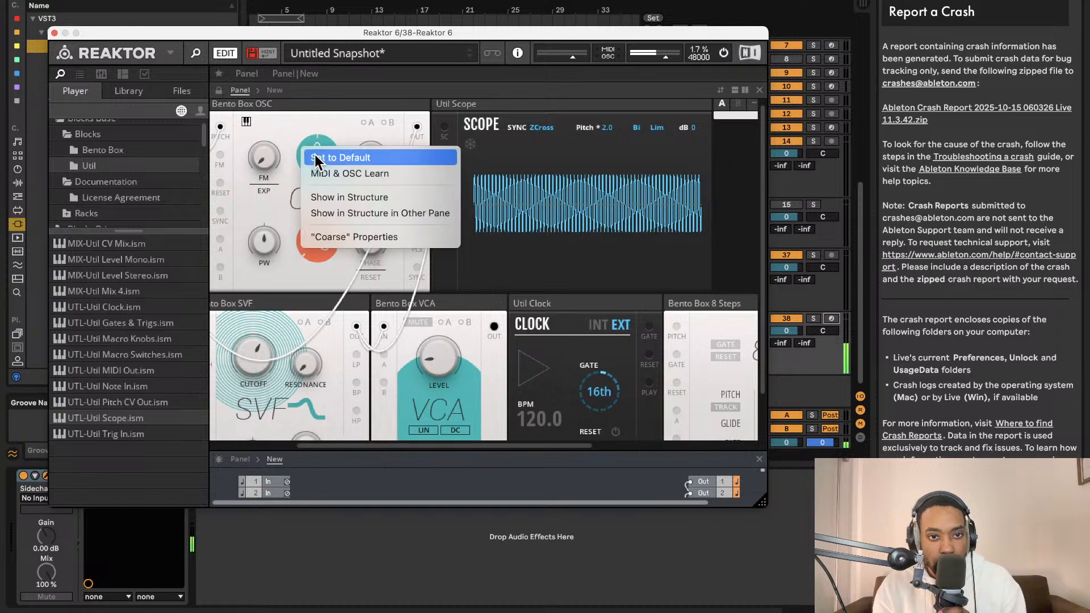
pyautogui.click(326, 139)
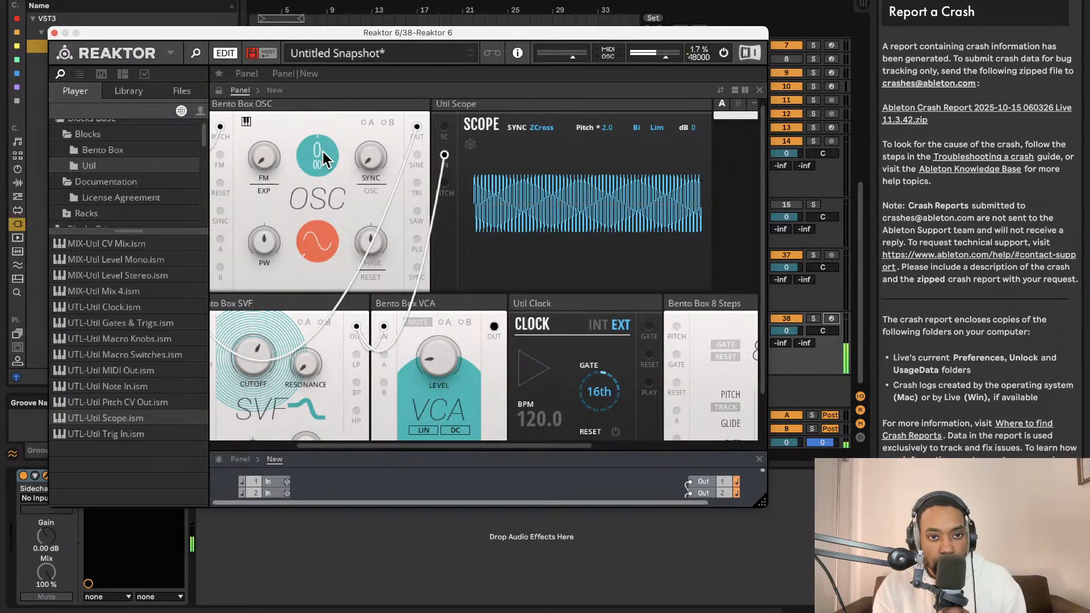
# - Turn off the OSC's keyboard tracking, set its frequency to 87.31 Hz, and adjust the SVF cutoff
pyautogui.click(247, 121)
pyautogui.moveTo(319, 151); pyautogui.dragTo(332, 80)
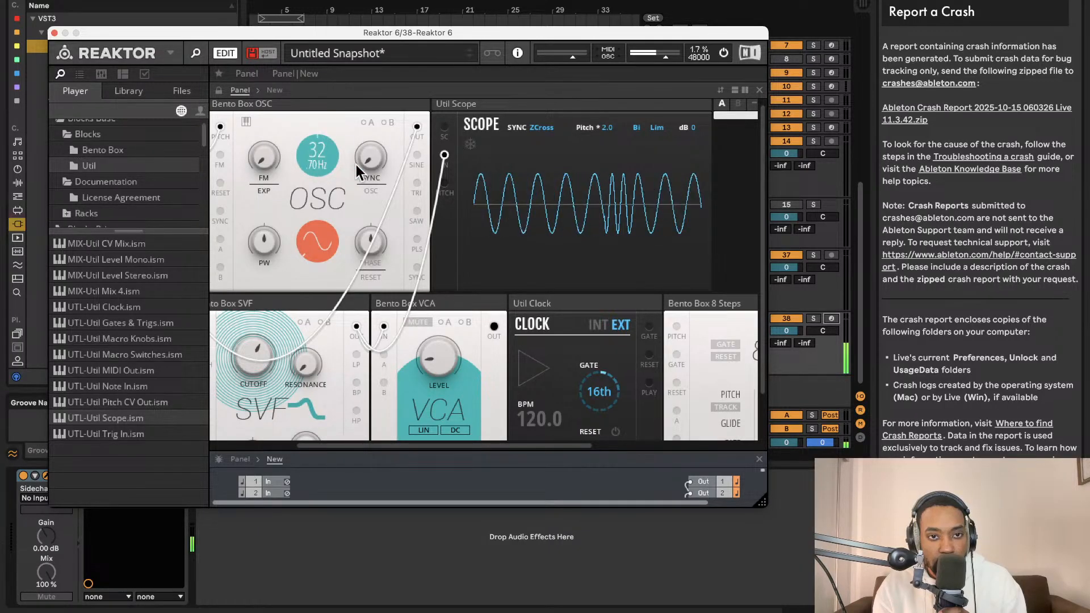
pyautogui.moveTo(324, 170); pyautogui.dragTo(331, 131)
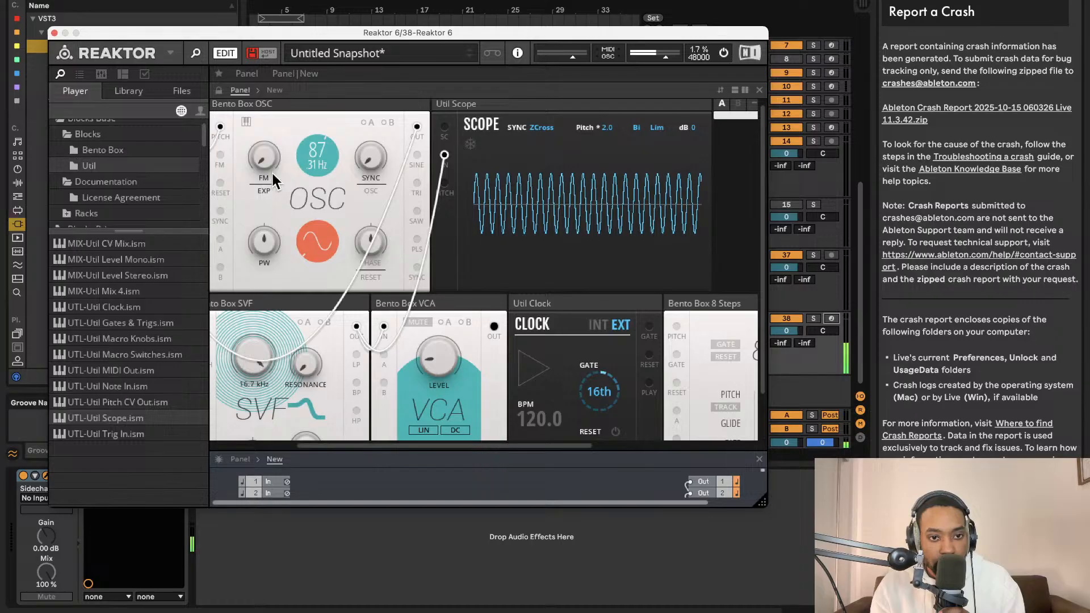
pyautogui.moveTo(271, 344)
pyautogui.mouseDown()
pyautogui.moveTo(268, 369)
pyautogui.moveTo(269, 344)
pyautogui.mouseUp()
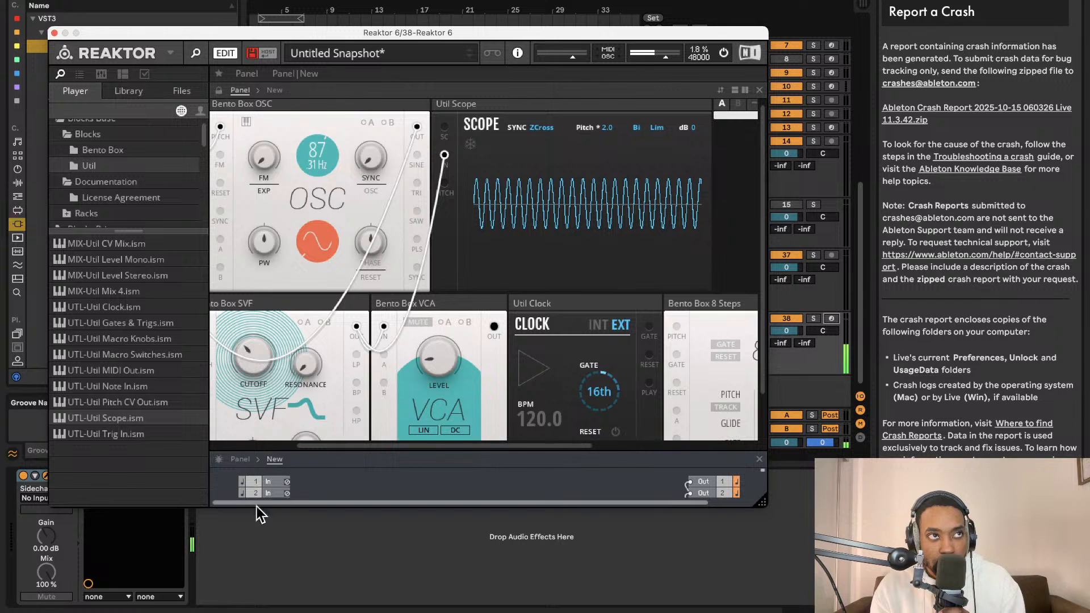
# - Switch off the audio engine and add the Bento LFO block to the panel between the SVF and the VCA
pyautogui.click(724, 53)
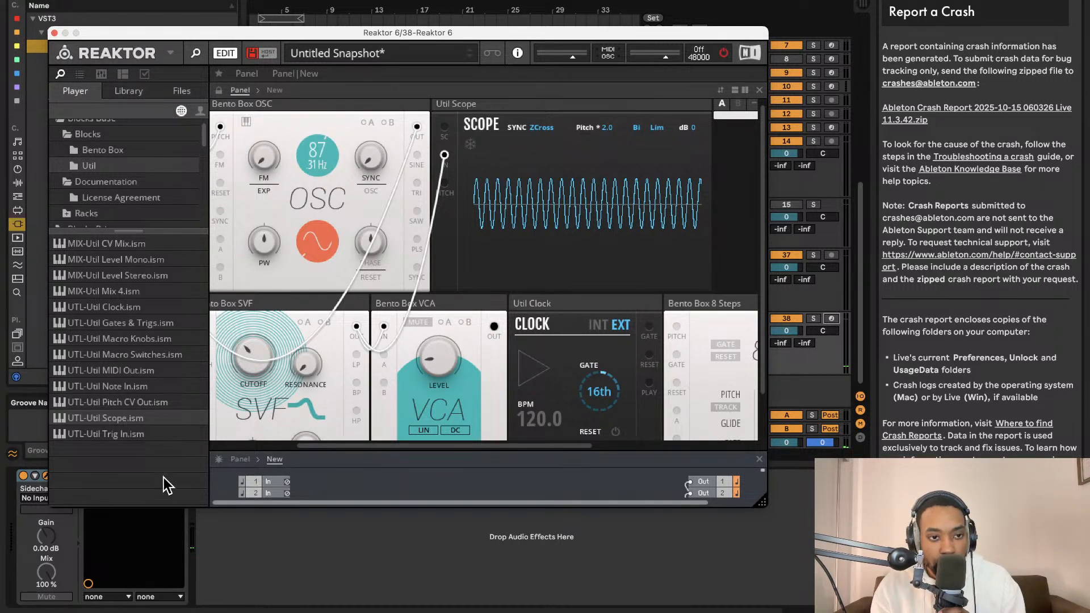
pyautogui.click(105, 151)
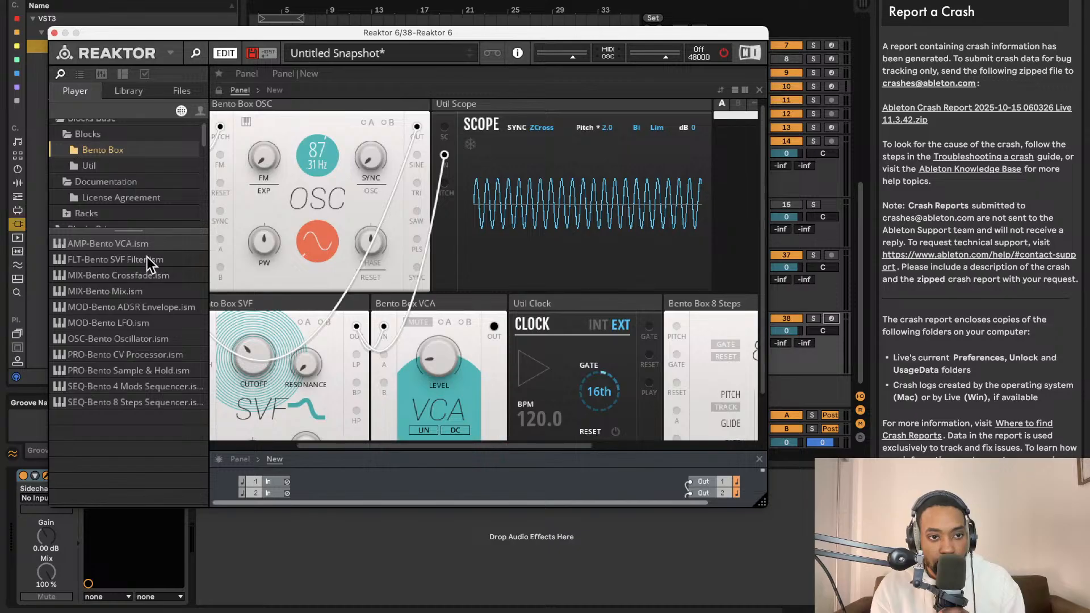
pyautogui.moveTo(135, 328); pyautogui.dragTo(443, 340)
pyautogui.scroll(-2, 456, 262)
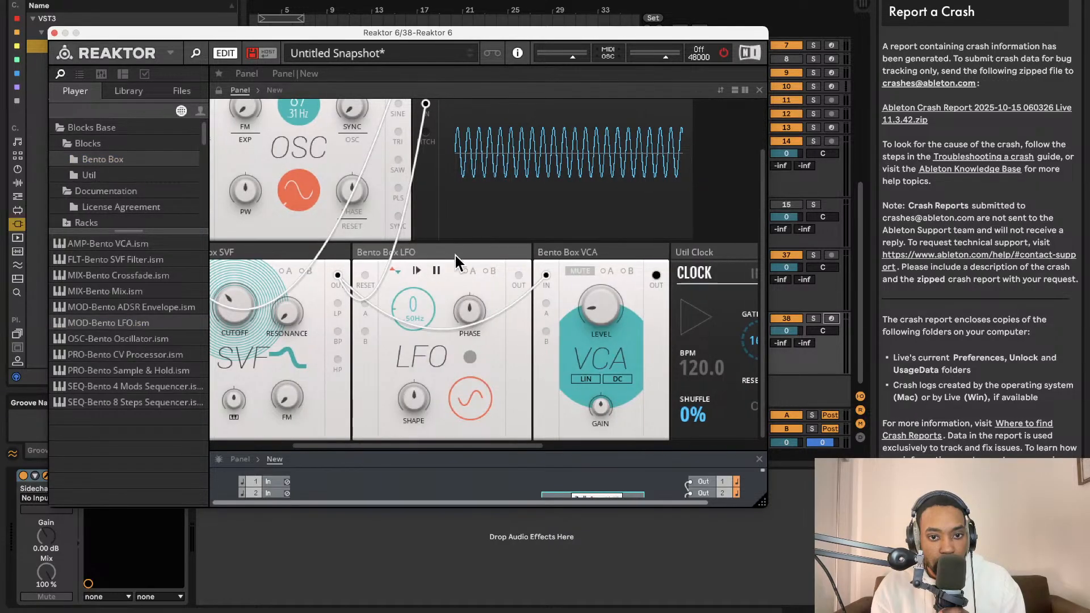
# - Place the LFO below the clock in the structure and wire its Out to the SVF's Mod A input
pyautogui.moveTo(435, 452); pyautogui.dragTo(454, 93)
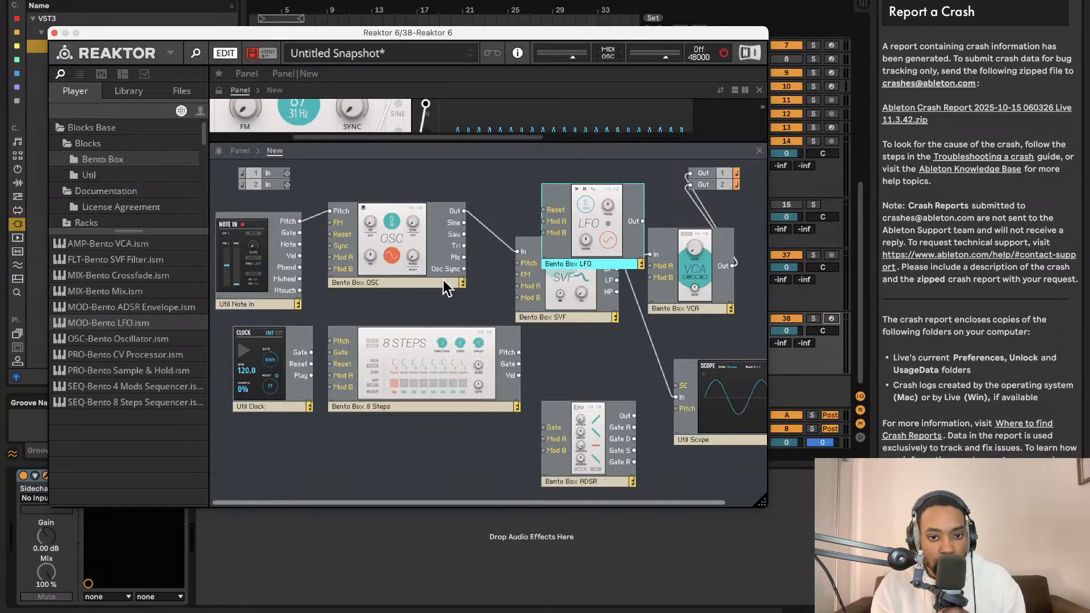
pyautogui.moveTo(581, 219); pyautogui.dragTo(521, 286)
pyautogui.moveTo(442, 141); pyautogui.dragTo(466, 558)
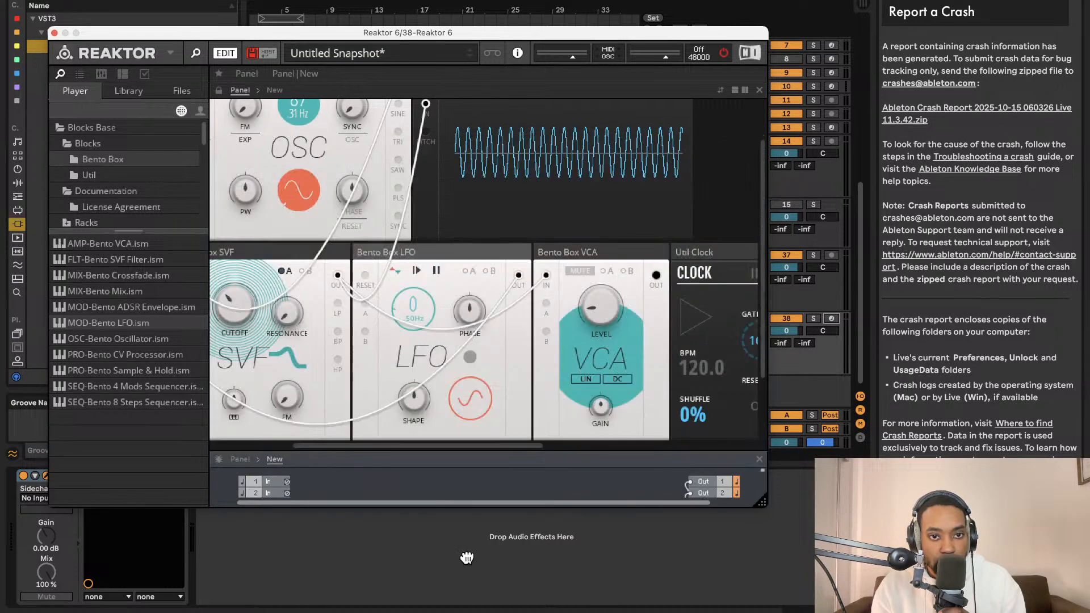
# - Set the SVF cutoff to about 210 Hz and display the block's modulation A amounts
pyautogui.hscroll(-6, 397, 330)
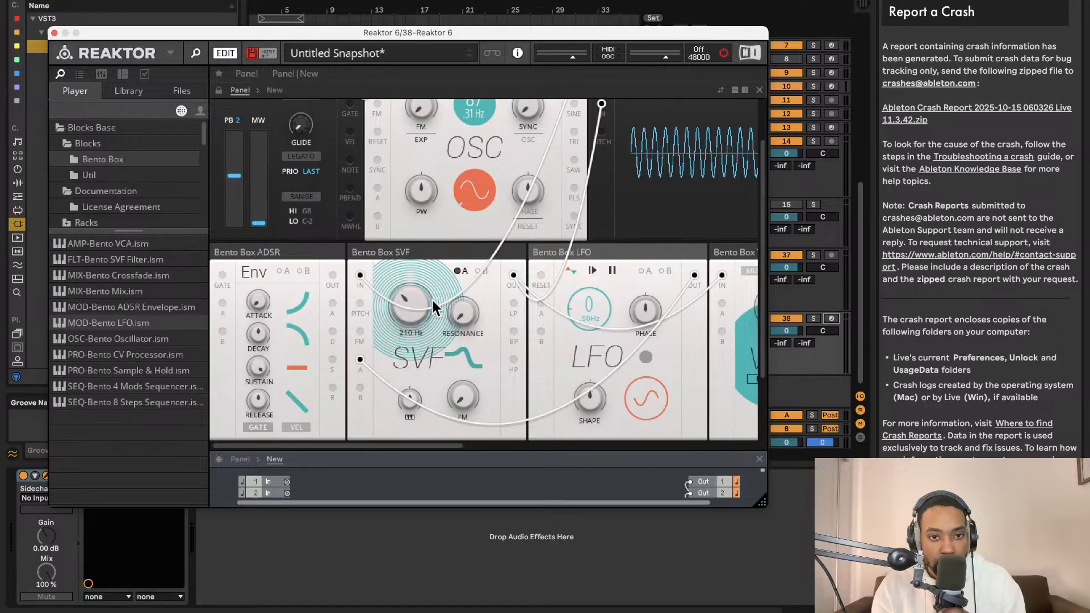
pyautogui.click(461, 271)
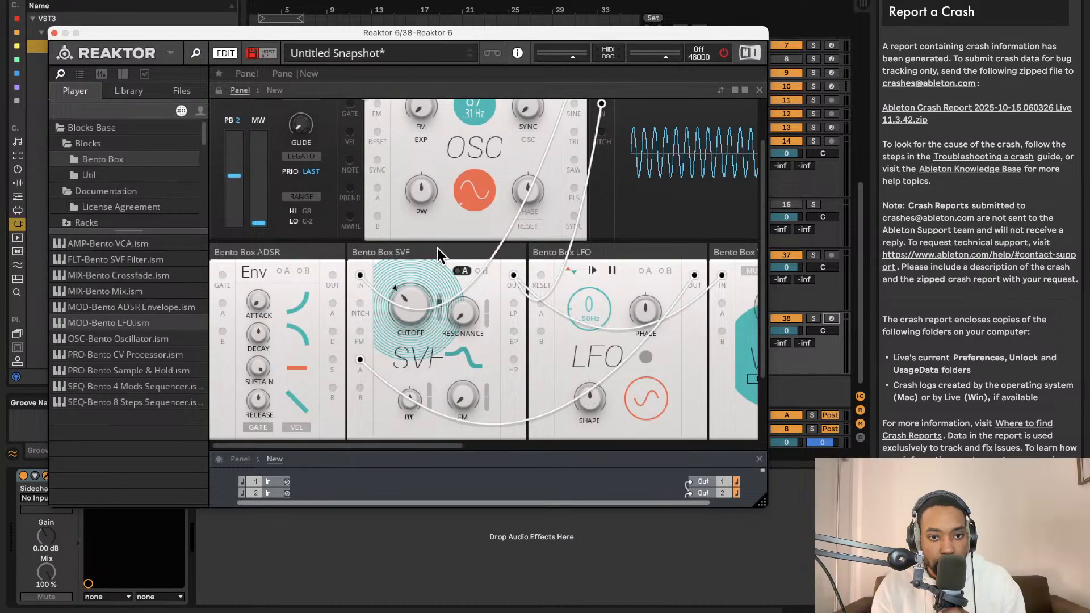
pyautogui.scroll(2, 440, 245)
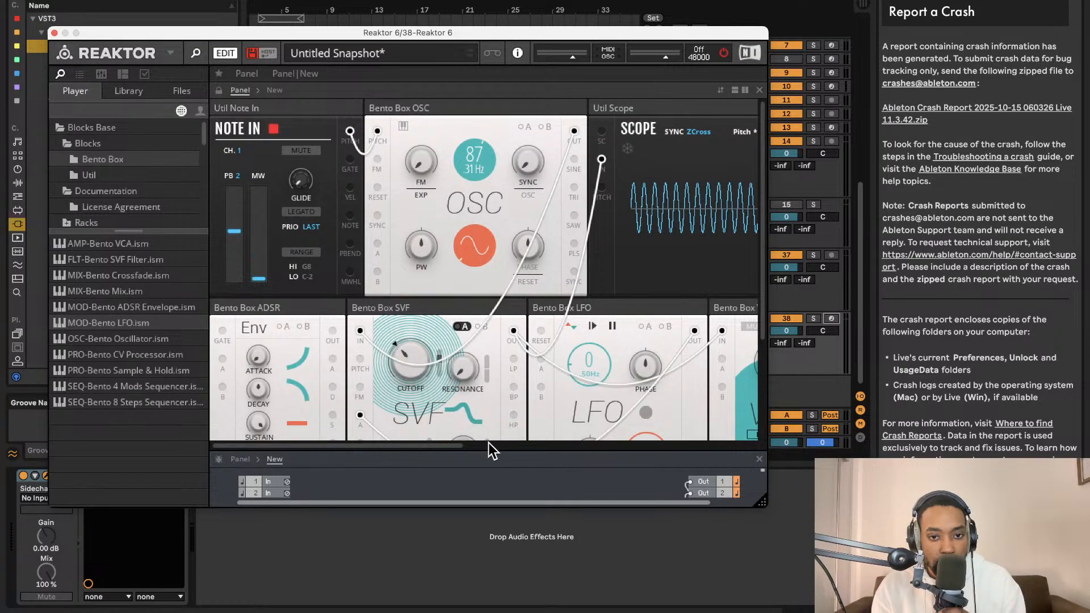
# - Enlarge the structure view slightly and raise the VCA level to about 34.8
pyautogui.moveTo(484, 454); pyautogui.dragTo(485, 410)
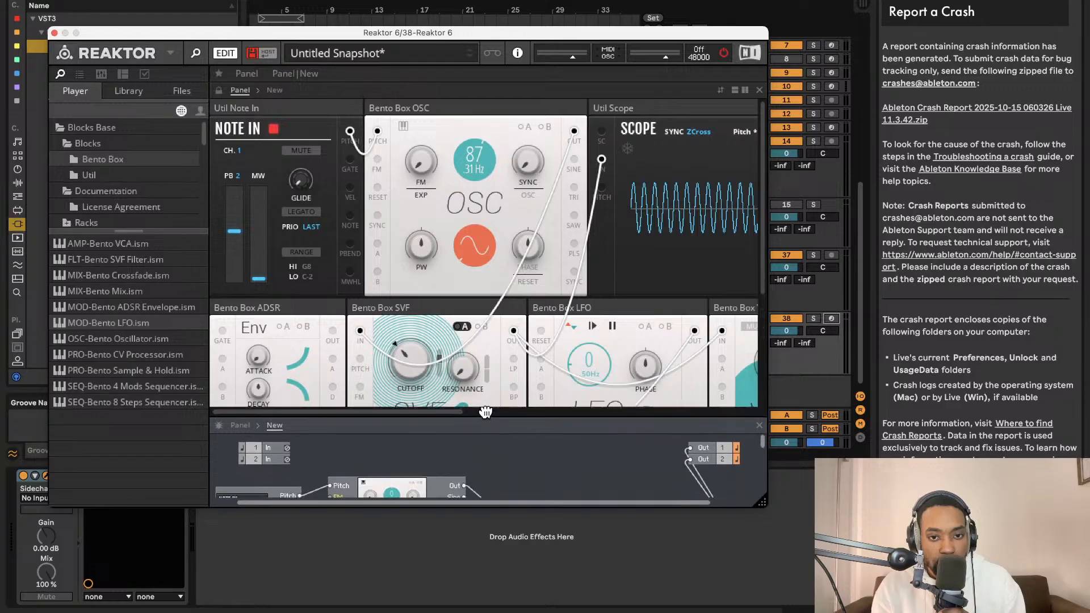
pyautogui.hscroll(2, 535, 258)
pyautogui.scroll(-2, 536, 257)
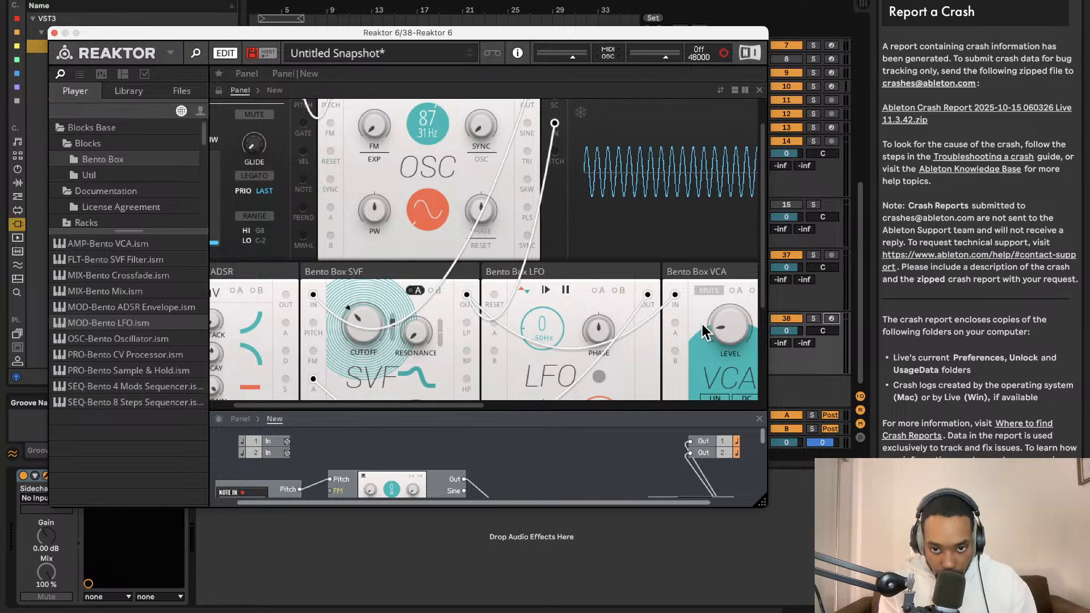
pyautogui.scroll(-3, 764, 338)
pyautogui.hscroll(8, 639, 261)
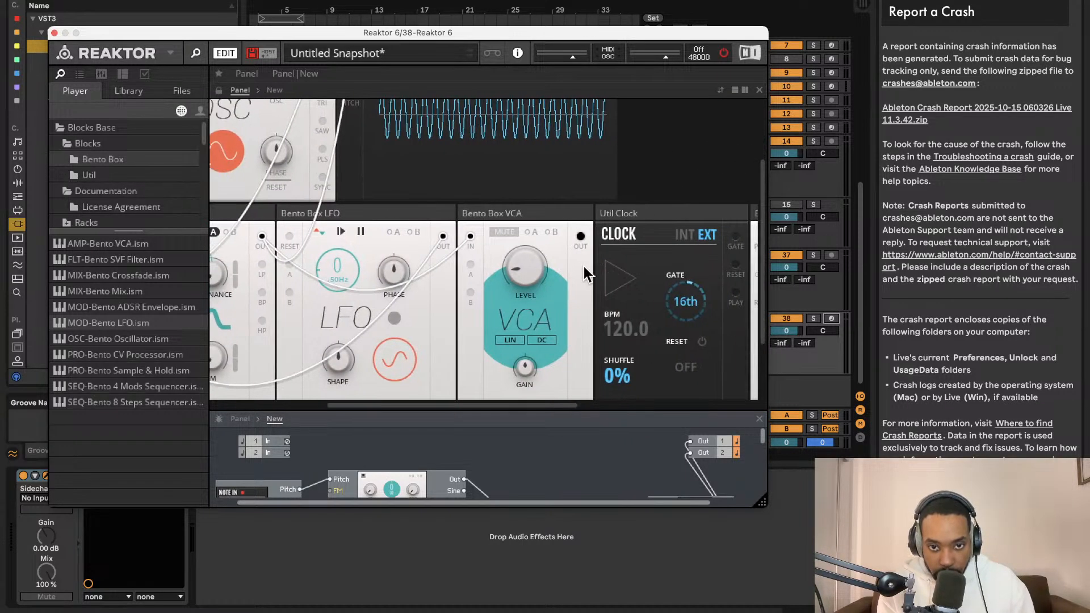
pyautogui.hscroll(1, 553, 258)
pyautogui.moveTo(497, 260); pyautogui.dragTo(509, 202)
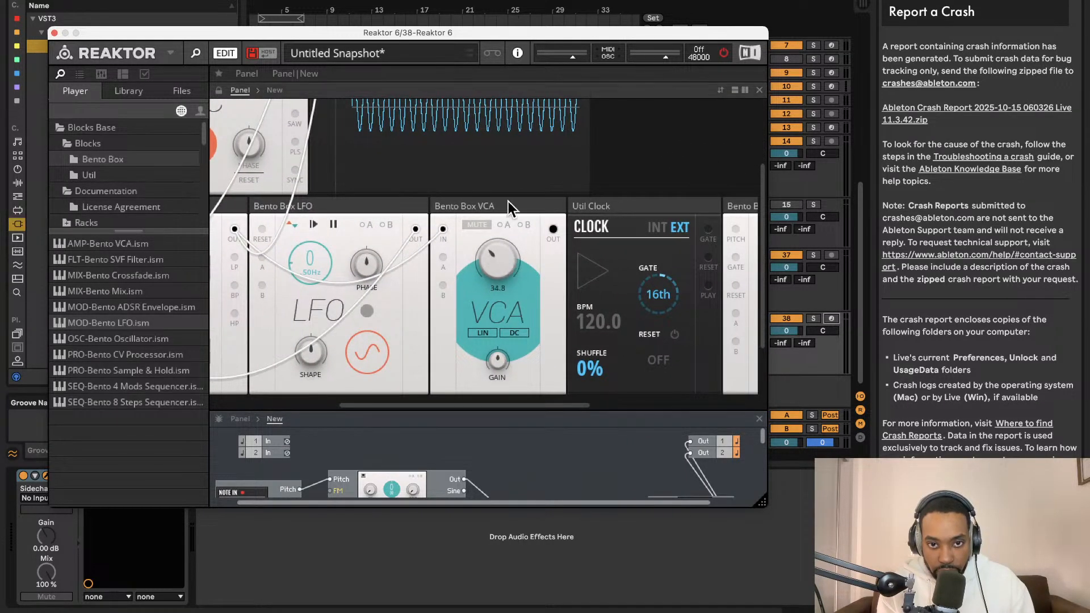
# - Enlarge the structure view to show the block wiring and switch the audio engine back on
pyautogui.scroll(-4, 479, 314)
pyautogui.hscroll(6, 478, 314)
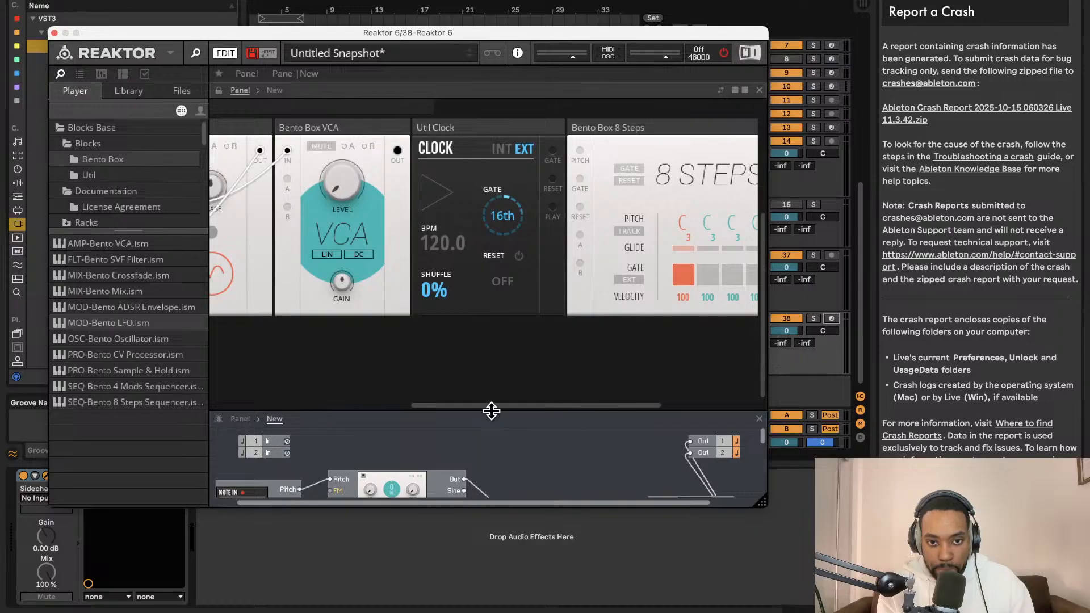
pyautogui.moveTo(492, 411); pyautogui.dragTo(480, 163)
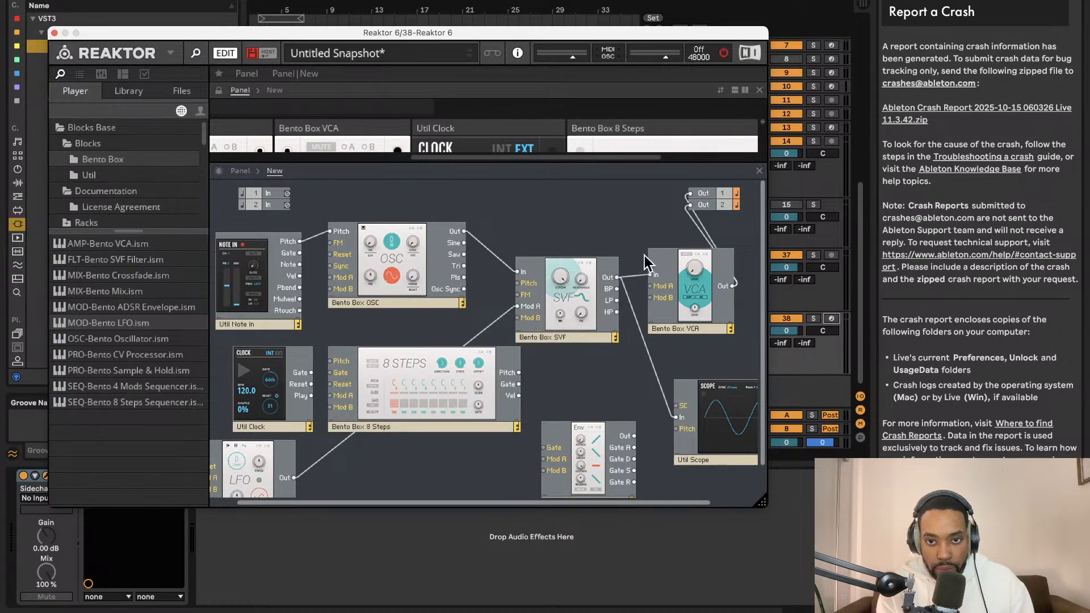
pyautogui.hscroll(-2, 587, 260)
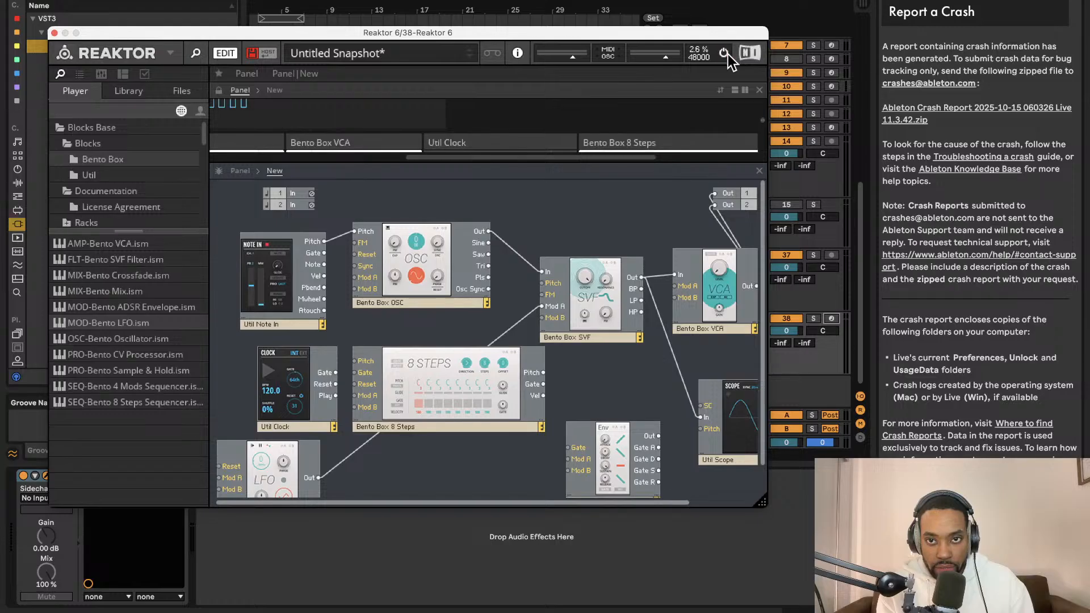
# - Enlarge the panel view and raise the Bento Box LFO's rate to about 4.78 Hz
pyautogui.moveTo(549, 181); pyautogui.dragTo(567, 223)
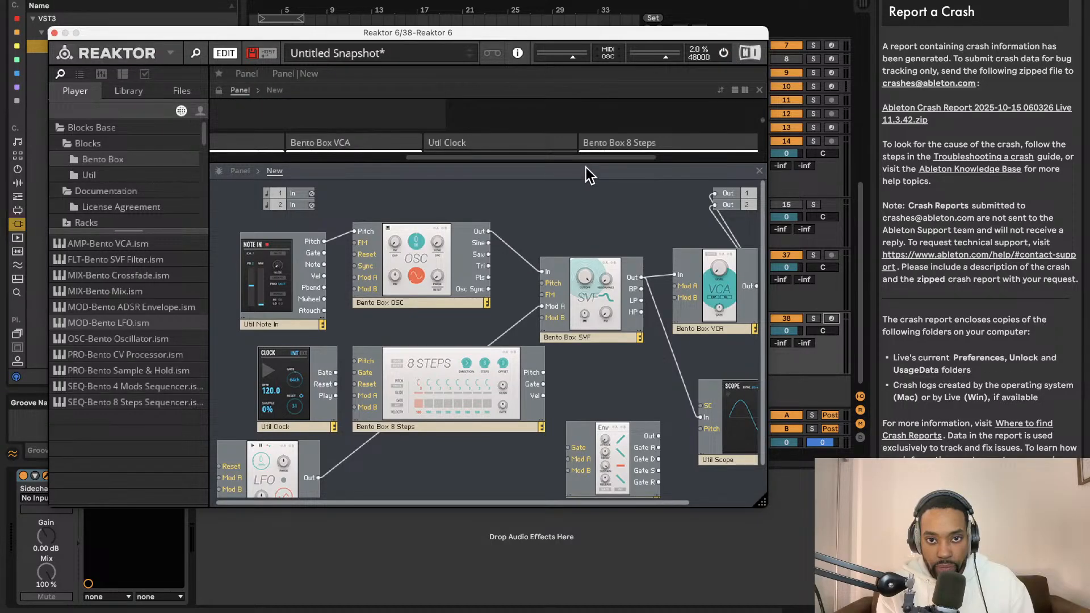
pyautogui.moveTo(589, 163); pyautogui.dragTo(591, 448)
pyautogui.moveTo(366, 224); pyautogui.dragTo(367, 149)
pyautogui.hscroll(-5, 425, 238)
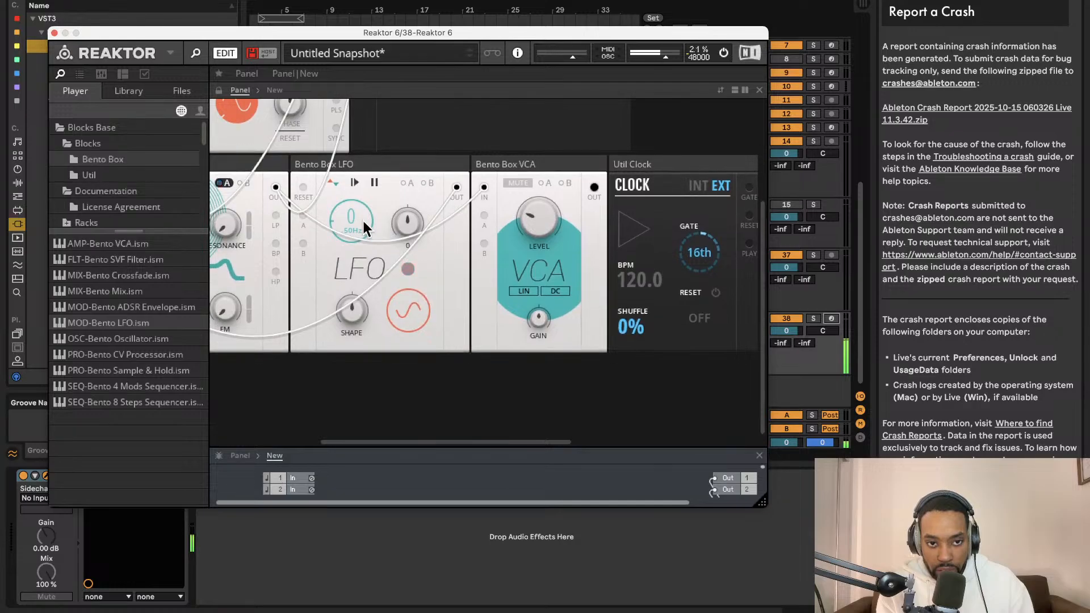
pyautogui.moveTo(377, 173); pyautogui.dragTo(369, 183)
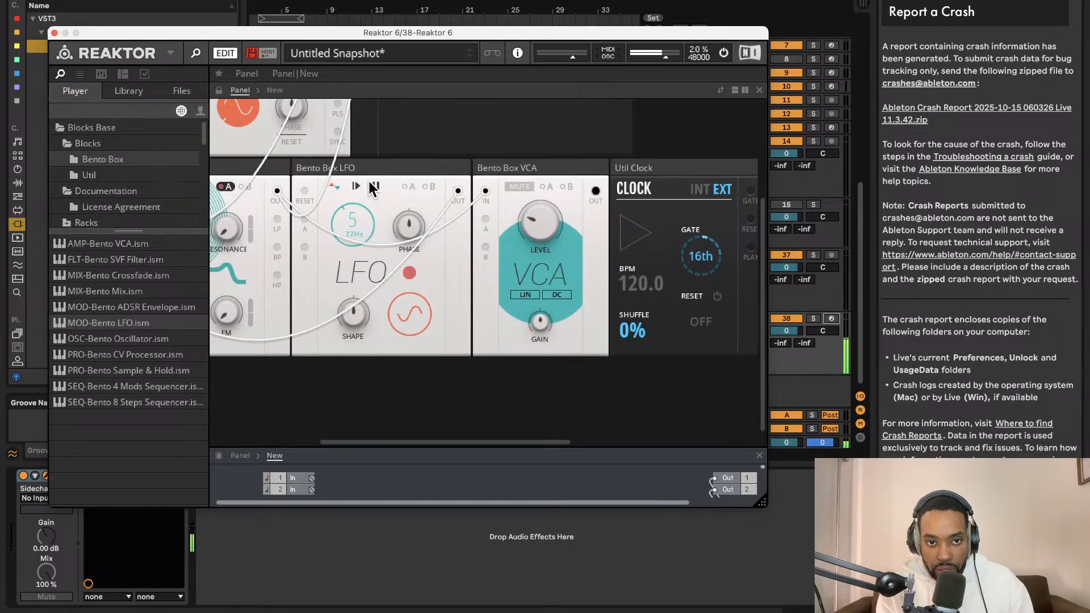
# - Switch the oscillator's waveform to triangle and raise the SVF cutoff
pyautogui.scroll(1, 368, 184)
pyautogui.hscroll(-5, 394, 193)
pyautogui.scroll(3, 394, 193)
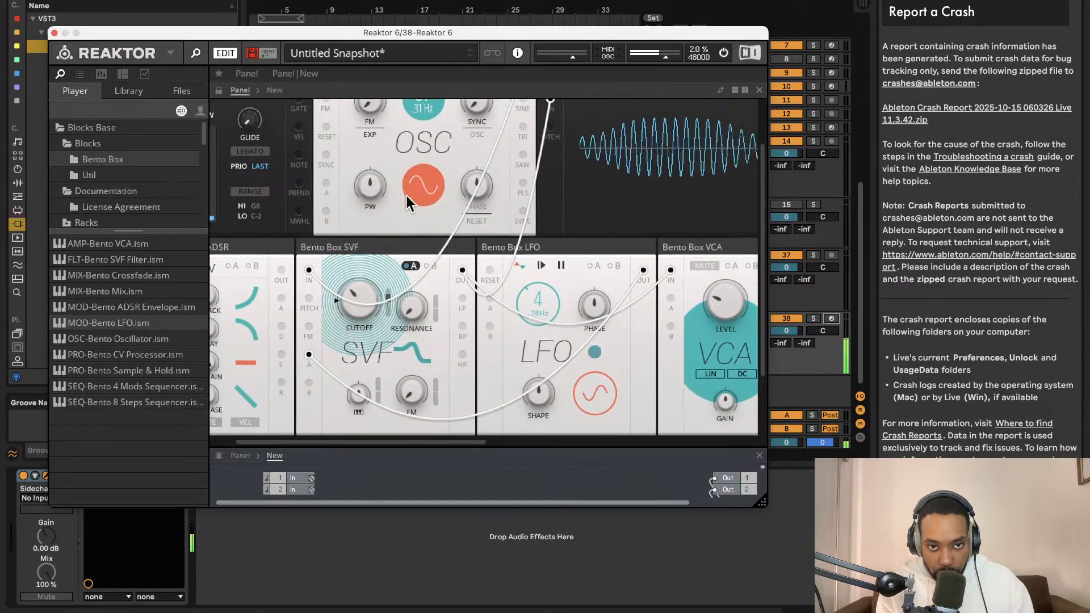
pyautogui.click(476, 199)
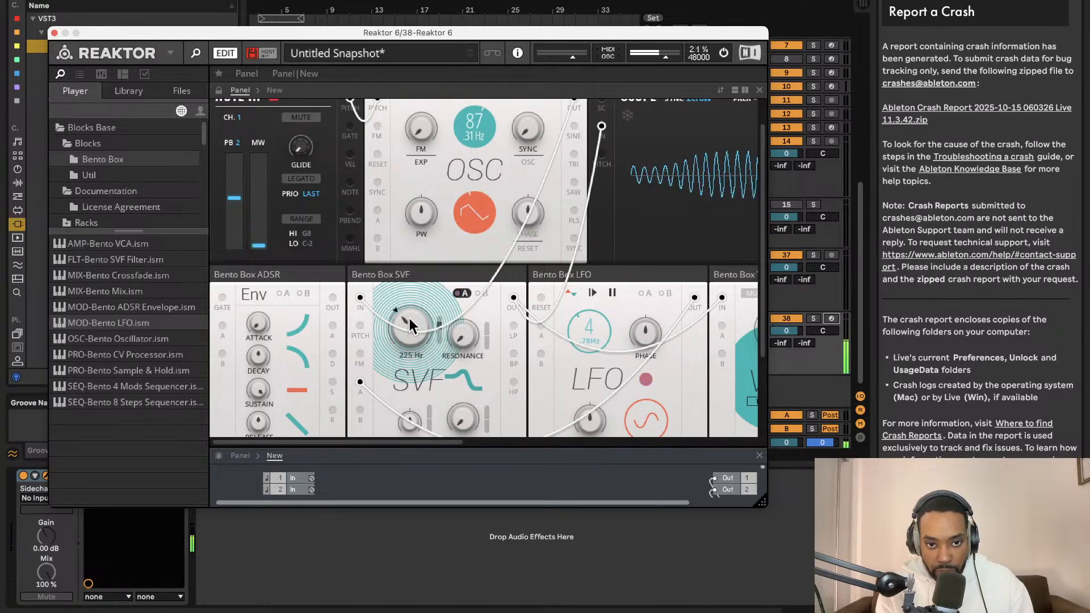
pyautogui.moveTo(408, 317); pyautogui.dragTo(413, 291)
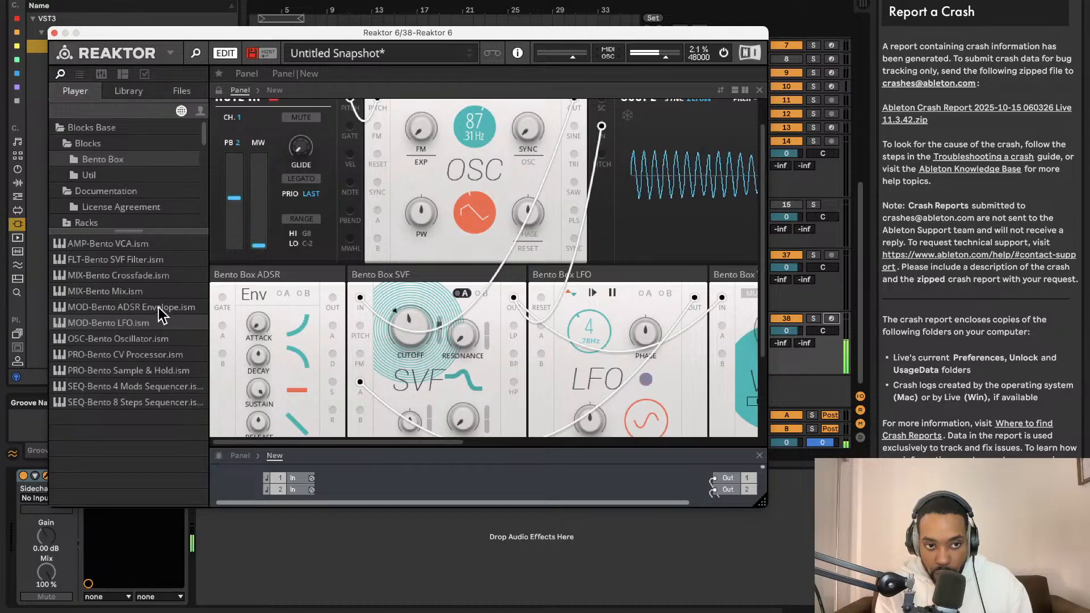
# - Browse the Util, Bento Box, Driver and Kodiak folders of the block library for an effect block
pyautogui.click(89, 175)
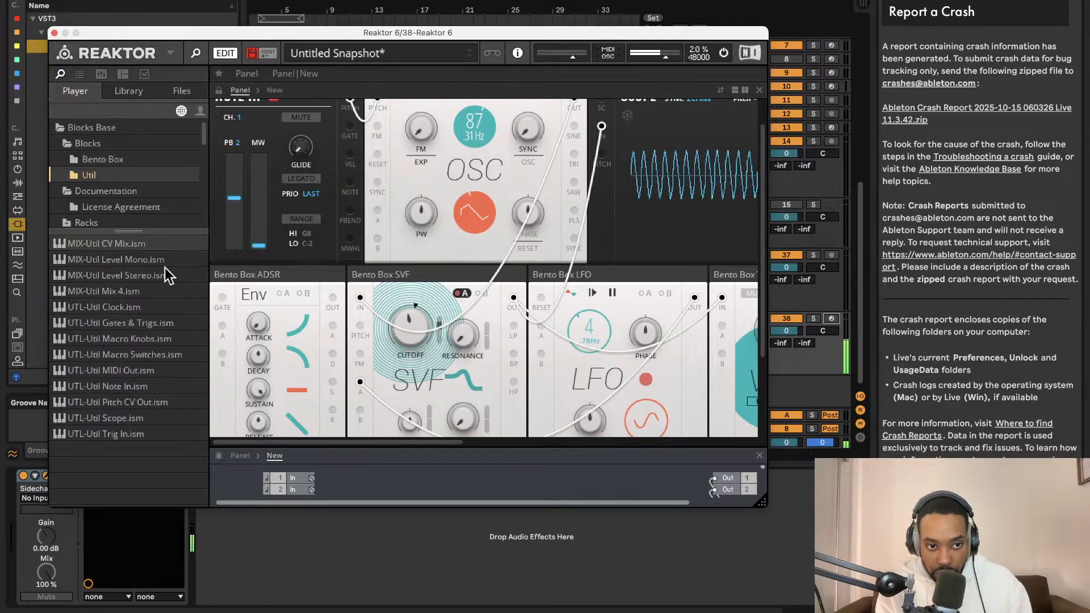
pyautogui.click(91, 161)
pyautogui.click(118, 177)
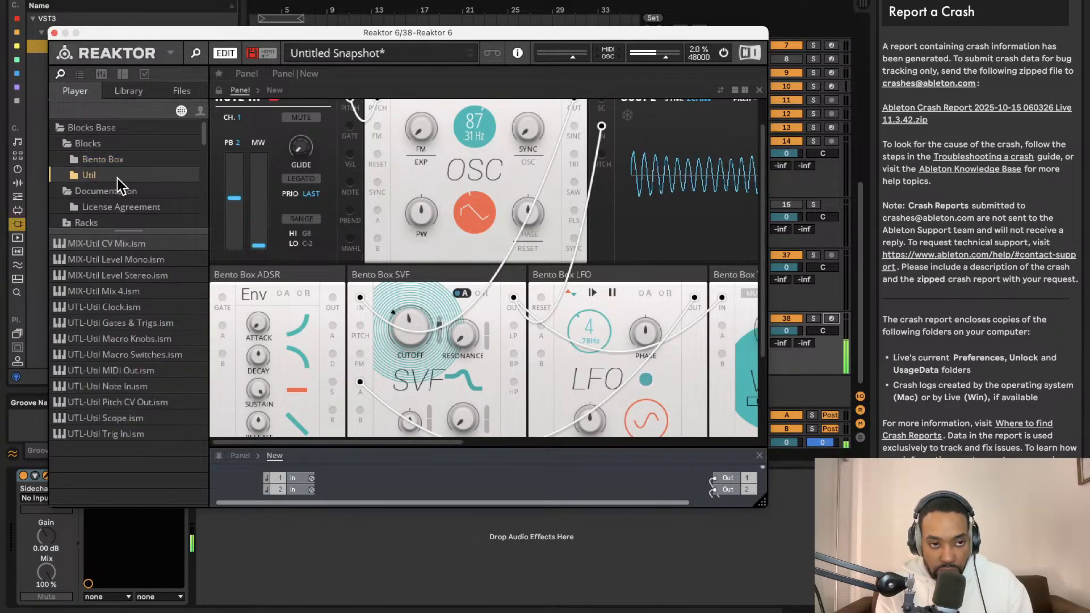
pyautogui.scroll(-3, 125, 186)
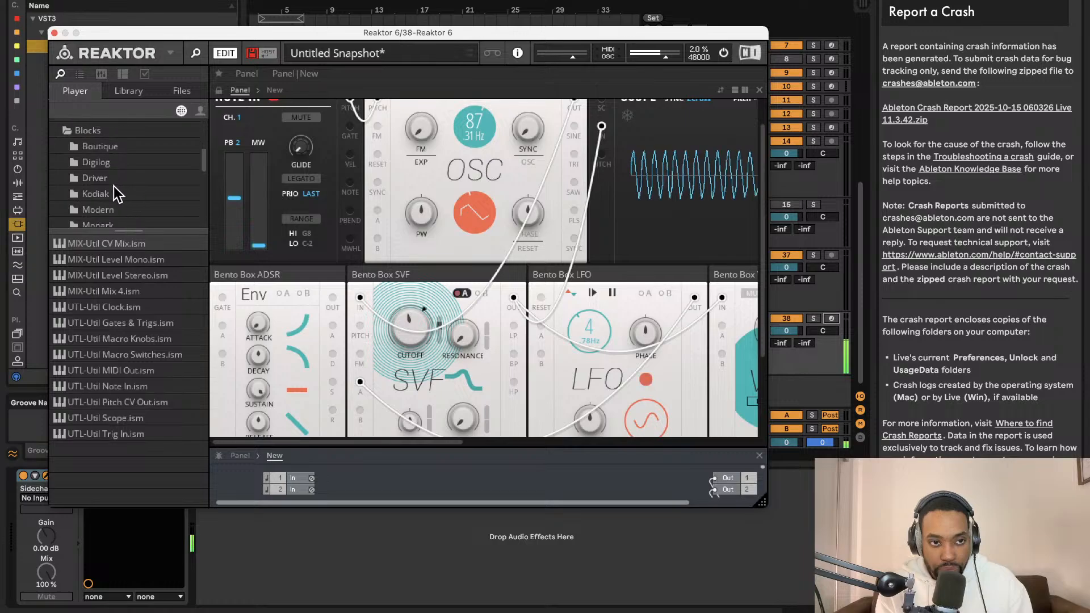
pyautogui.click(114, 193)
pyautogui.click(108, 178)
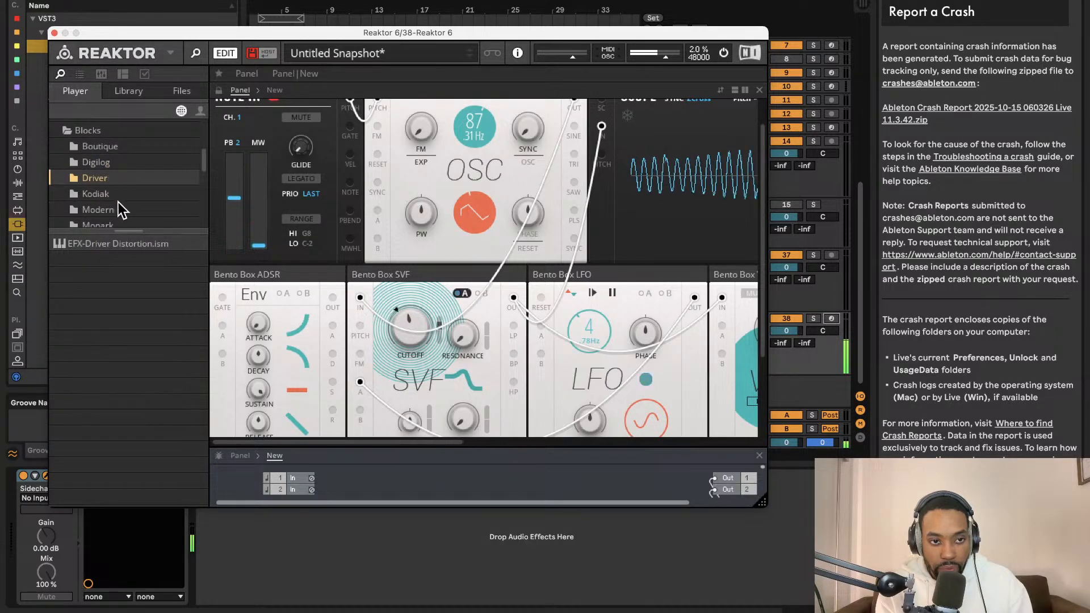
pyautogui.click(111, 194)
pyautogui.scroll(-3, 124, 203)
pyautogui.scroll(2, 125, 205)
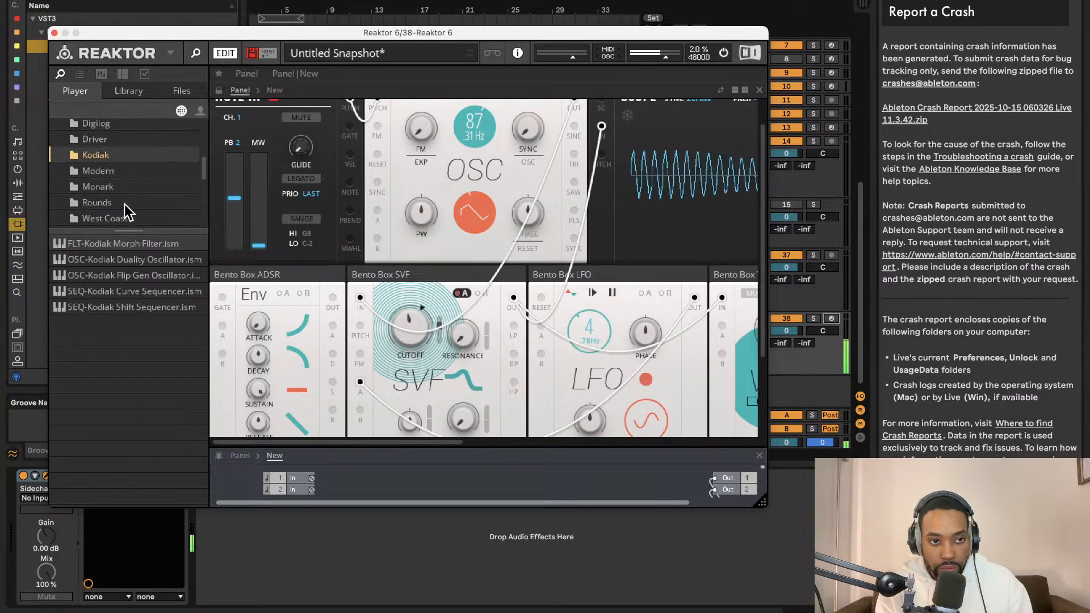
# - Add the Rounds Reverb block, enlarge the structure view and place the reverb just right of the VCA
pyautogui.click(125, 204)
pyautogui.click(134, 258)
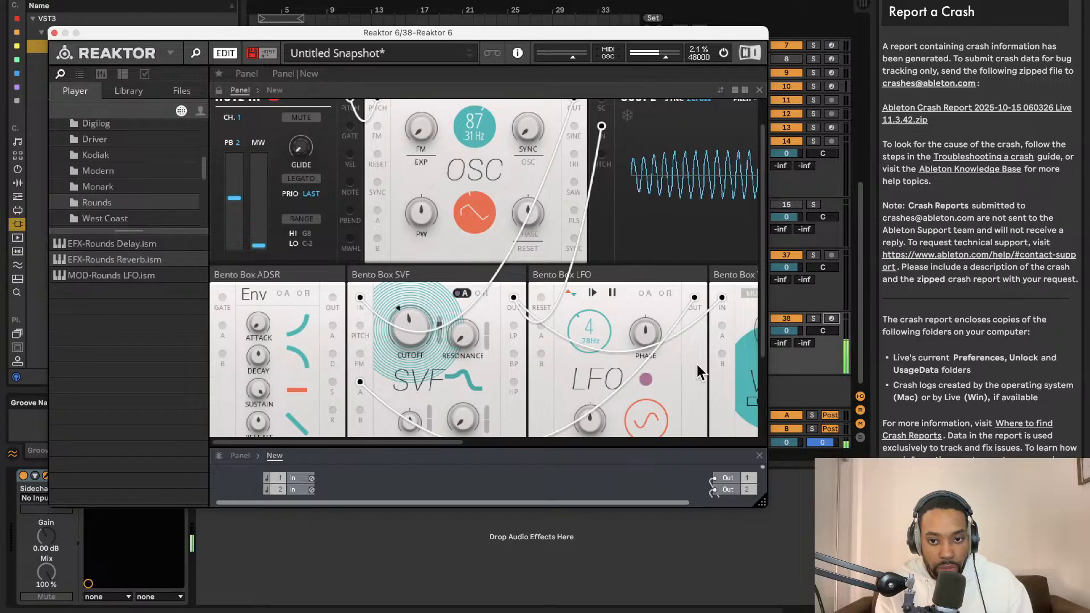
pyautogui.moveTo(697, 364); pyautogui.dragTo(694, 364)
pyautogui.scroll(-3, 666, 340)
pyautogui.hscroll(3, 664, 335)
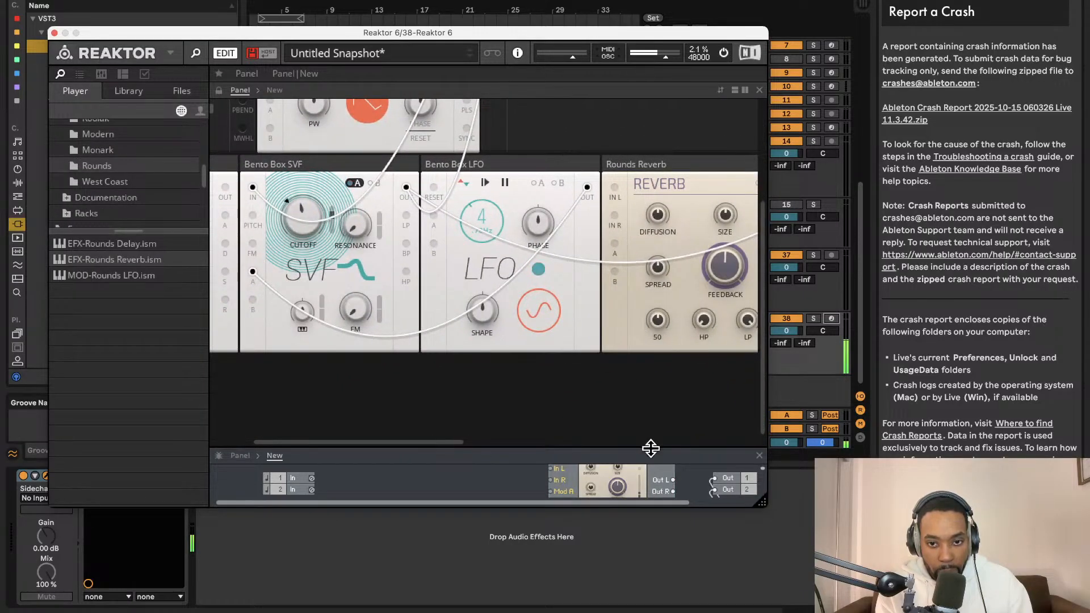
pyautogui.moveTo(650, 449); pyautogui.dragTo(651, 219)
pyautogui.hscroll(3, 630, 296)
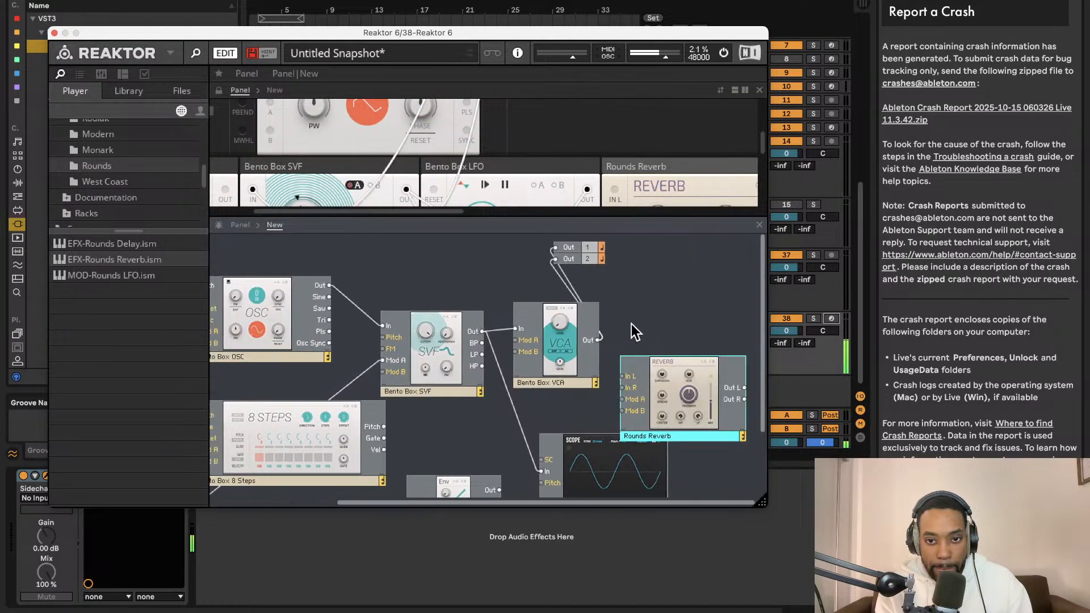
pyautogui.moveTo(640, 382); pyautogui.dragTo(635, 311)
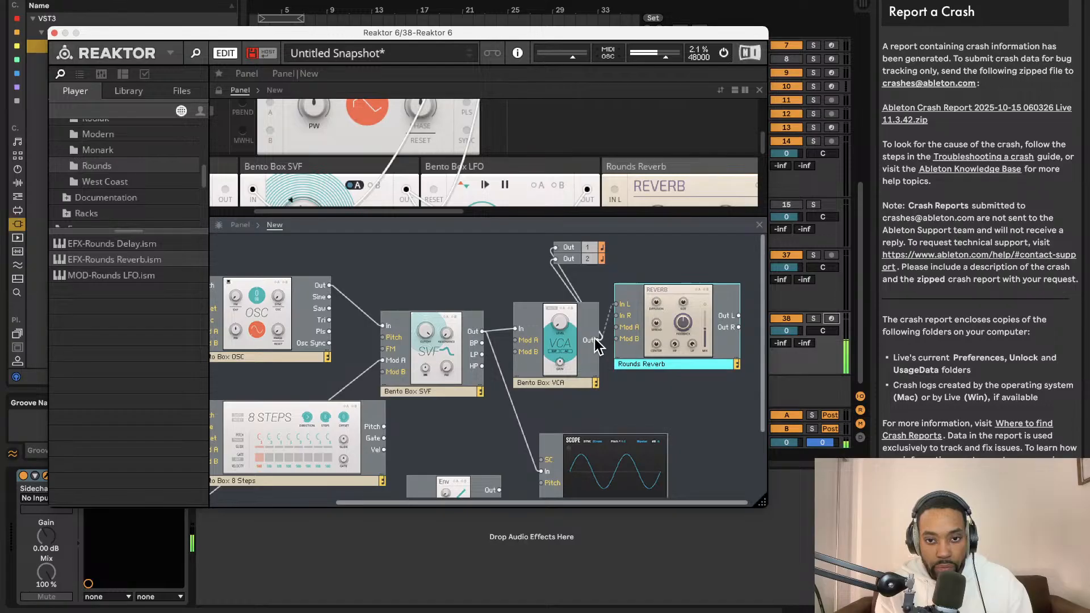
# - Wire the VCA's Out to the reverb's In L and In R, and the reverb's Out L and Out R to outputs 1 and 2
pyautogui.moveTo(596, 344); pyautogui.dragTo(600, 346)
pyautogui.moveTo(739, 316); pyautogui.dragTo(559, 249)
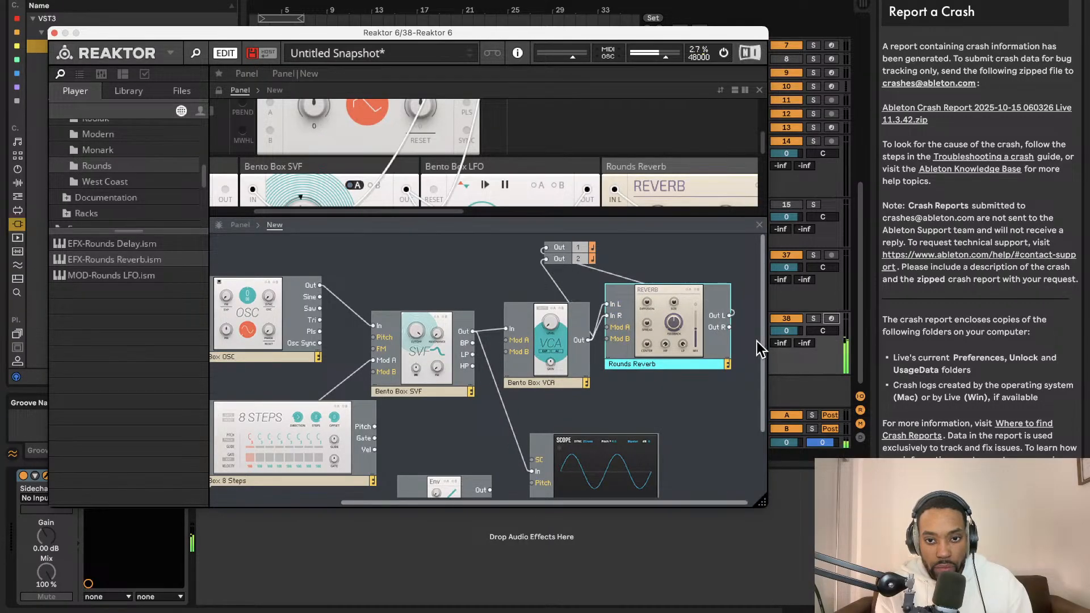
pyautogui.moveTo(731, 328); pyautogui.dragTo(536, 259)
# - Enlarge the panel view to show the oscillator, filter, LFO and scope
pyautogui.moveTo(534, 215); pyautogui.dragTo(534, 453)
pyautogui.scroll(3, 455, 291)
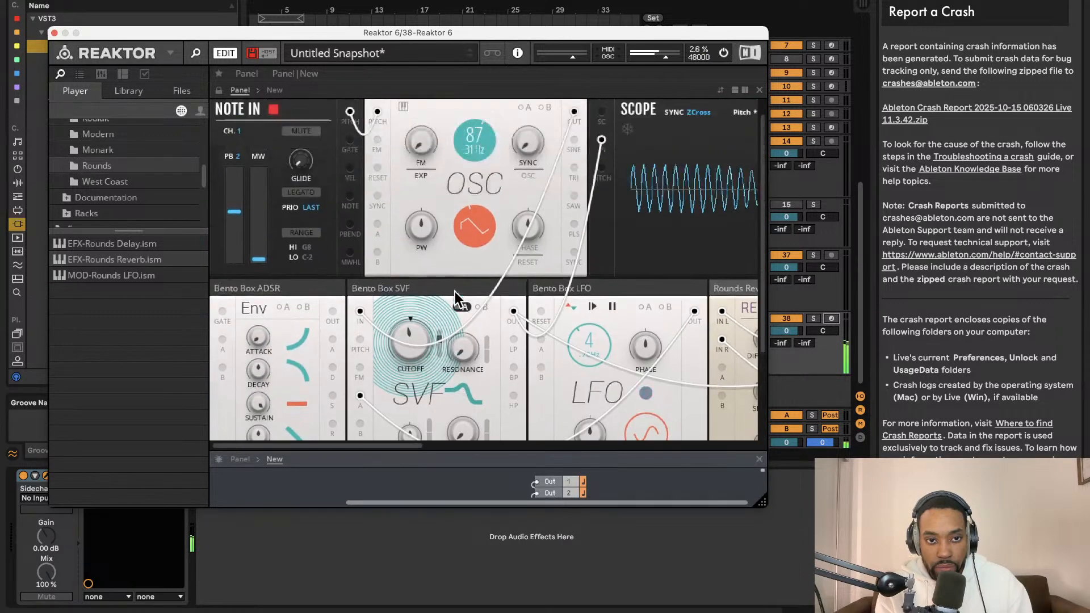
pyautogui.moveTo(469, 165)
pyautogui.mouseDown()
pyautogui.moveTo(468, 216)
pyautogui.moveTo(477, 156)
pyautogui.mouseUp()
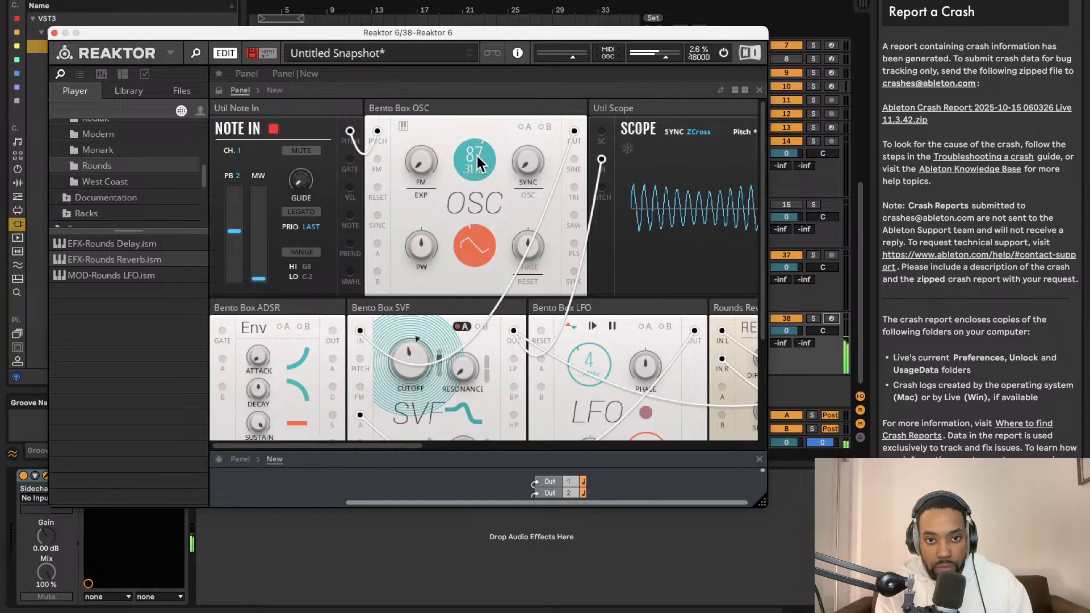
# - Look through the Util, Bento Box, Racks and License Agreement folders of the library, including the percussion racks
pyautogui.scroll(5, 76, 185)
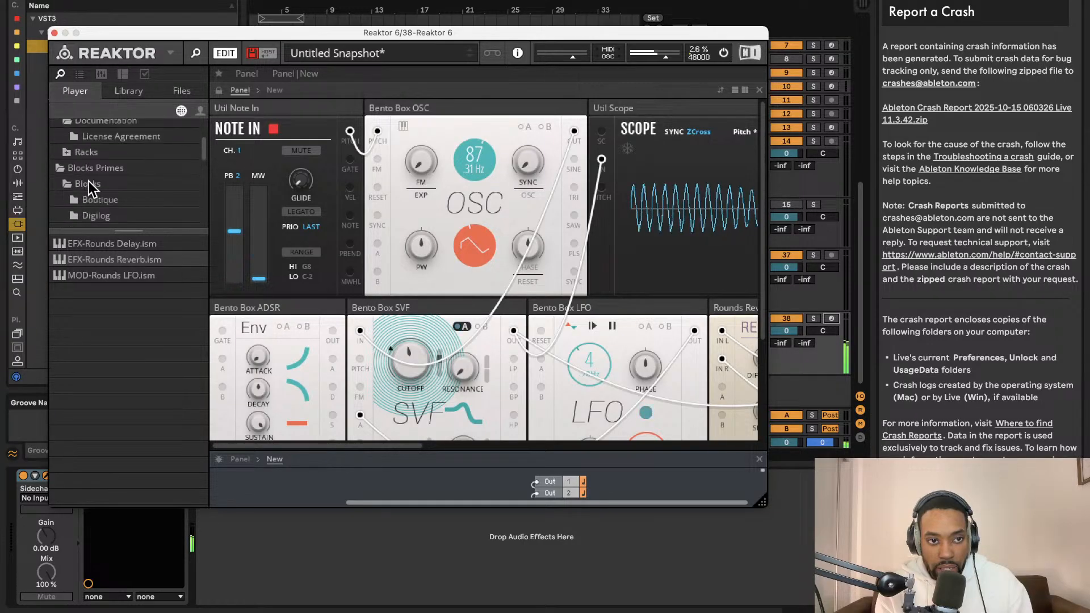
pyautogui.click(88, 157)
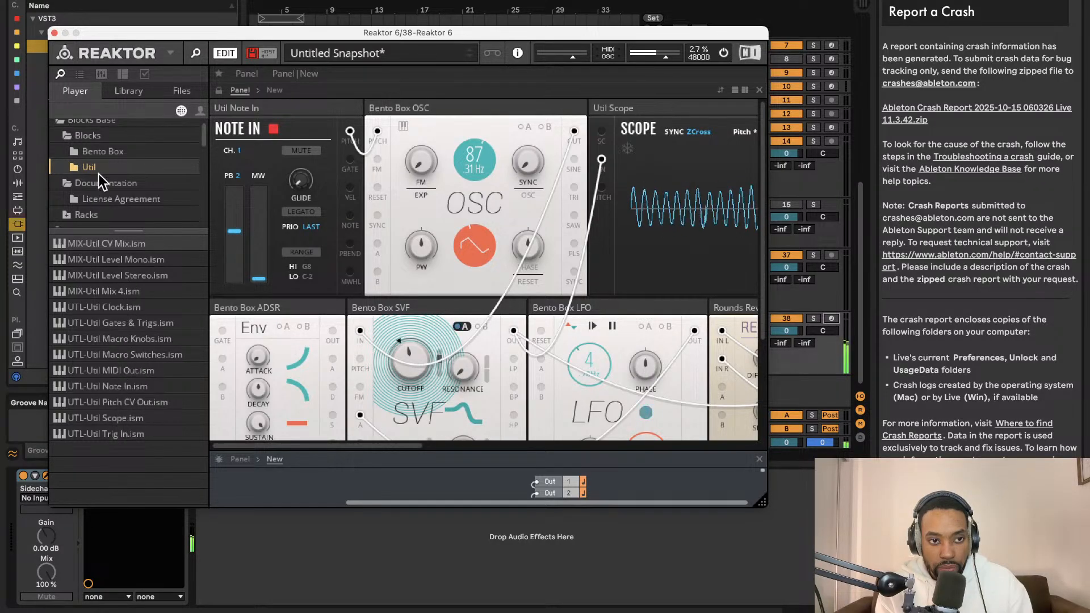
pyautogui.click(100, 149)
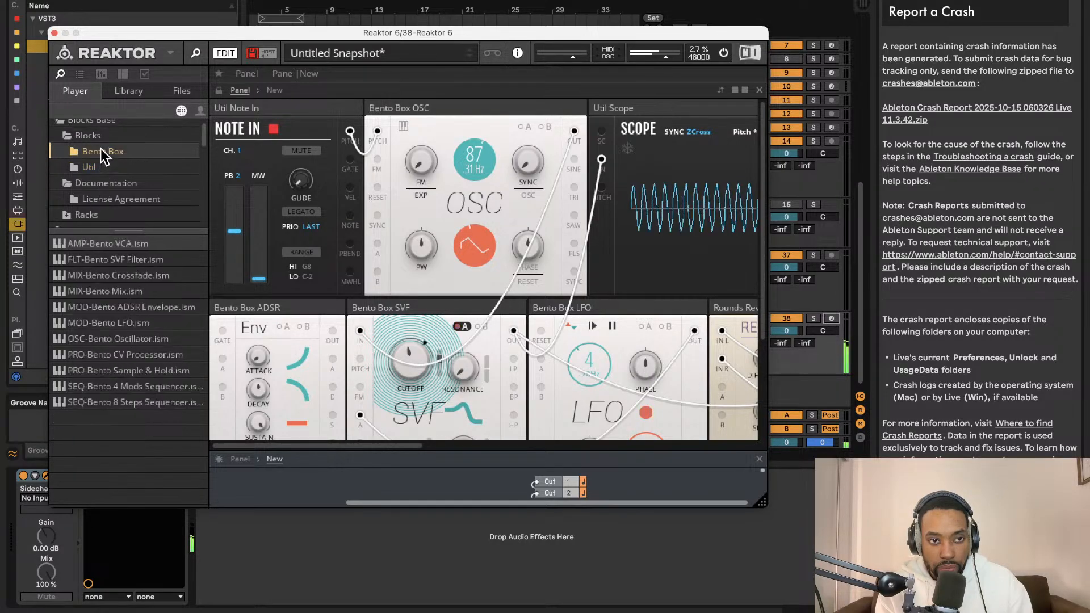
pyautogui.scroll(-3, 110, 184)
pyautogui.click(90, 176)
pyautogui.scroll(1, 85, 169)
pyautogui.click(67, 179)
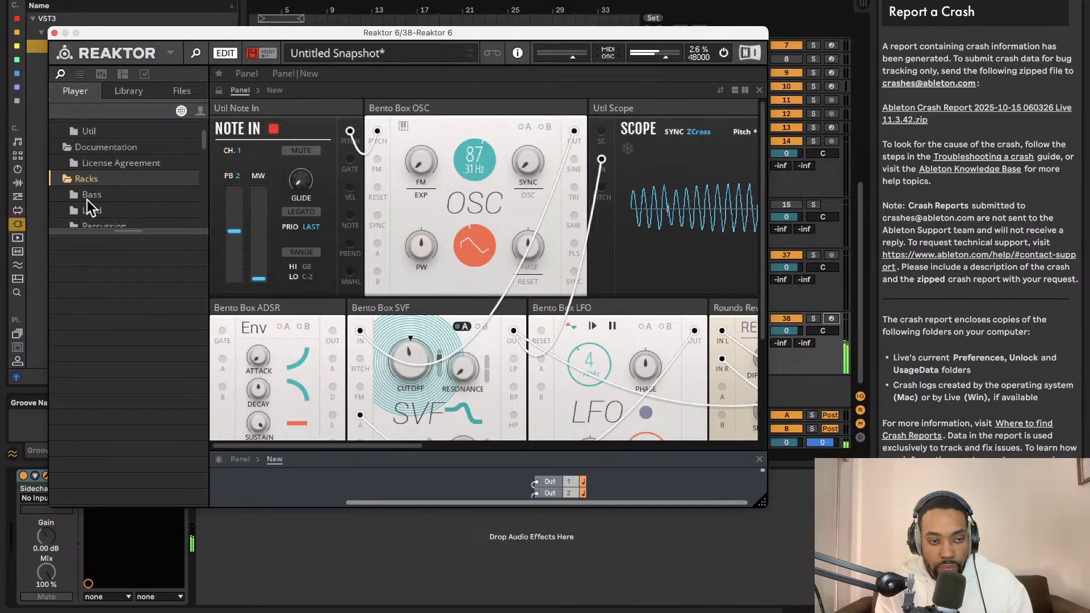
pyautogui.scroll(-2, 90, 181)
pyautogui.click(95, 167)
pyautogui.scroll(3, 102, 184)
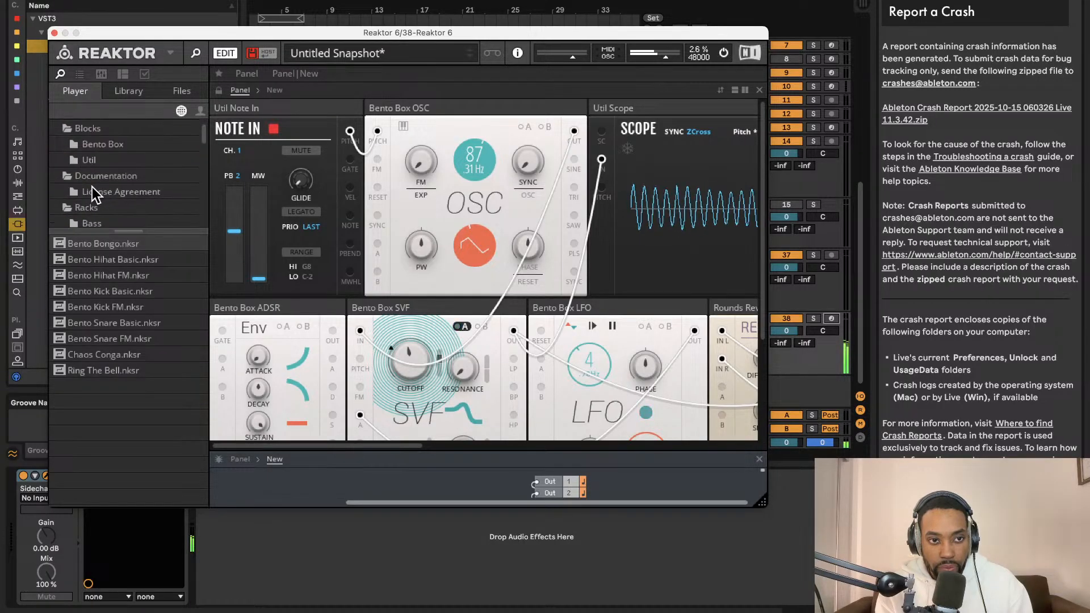
pyautogui.click(92, 192)
pyautogui.scroll(-2, 494, 284)
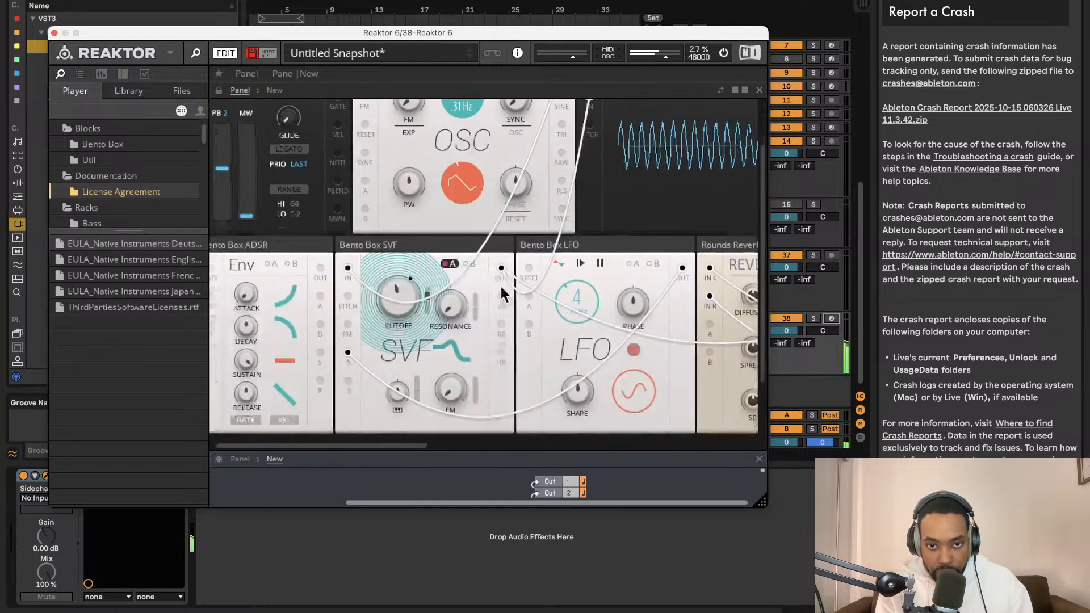
# - Enlarge the structure view and delete the Util Clock and 8 Steps sequencer blocks
pyautogui.moveTo(546, 451); pyautogui.dragTo(545, 145)
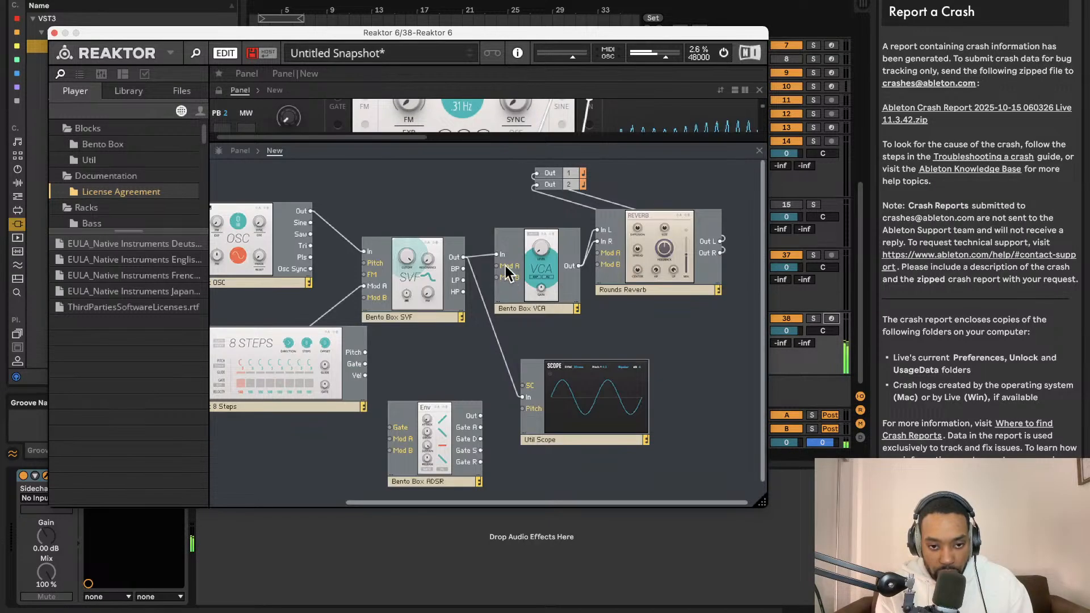
pyautogui.hscroll(-5, 346, 409)
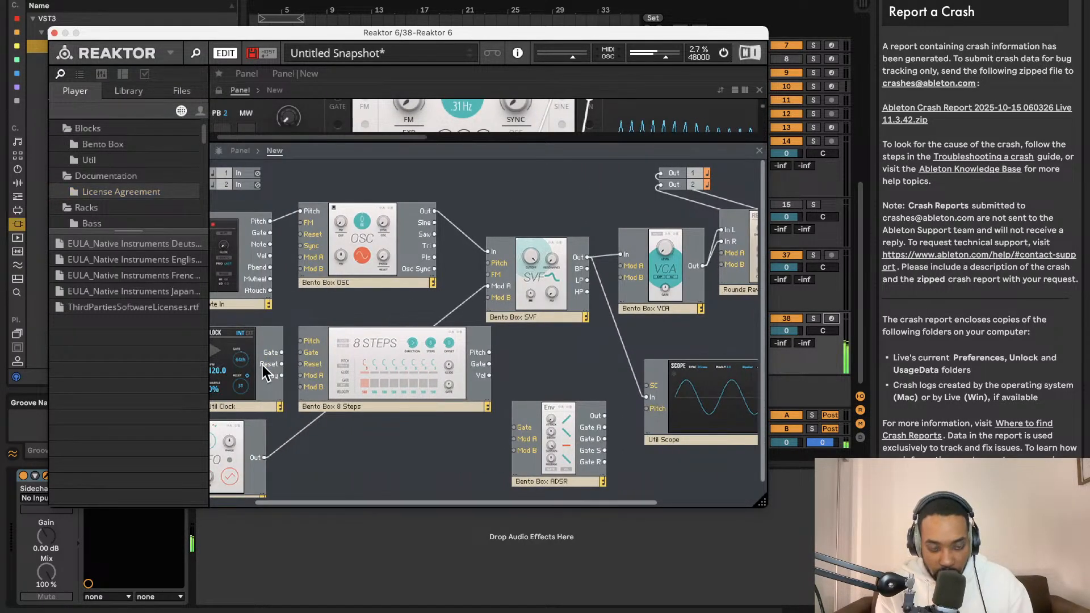
pyautogui.click(241, 366)
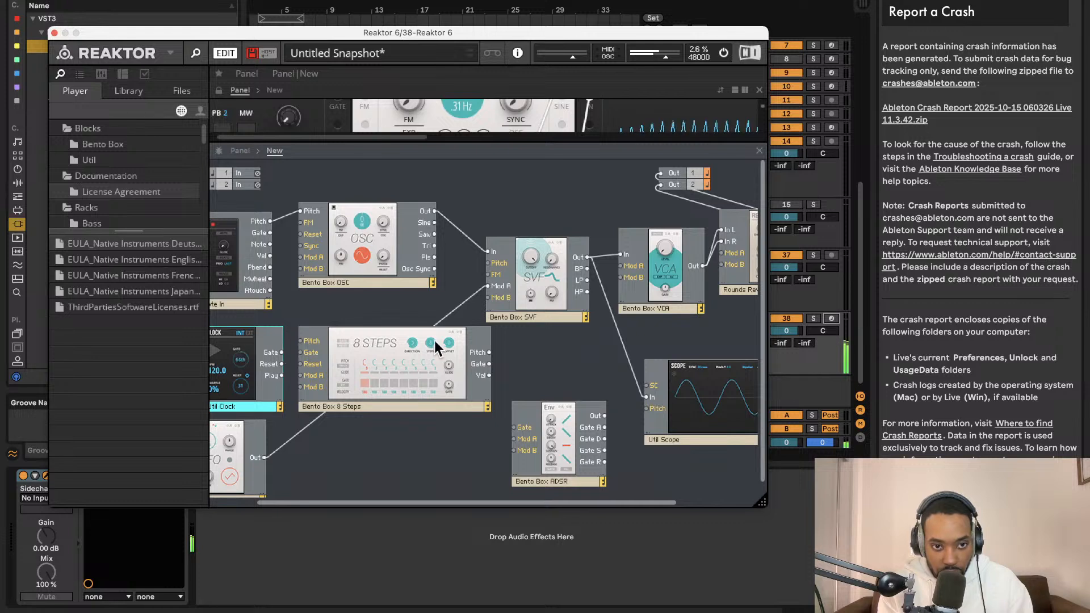
pyautogui.click(391, 349)
pyautogui.press('Delete')
# - Wire the Note In's Gate to the ADSR's Gate and the ADSR's Out to the VCA's Mod A input
pyautogui.moveTo(547, 438); pyautogui.dragTo(269, 233)
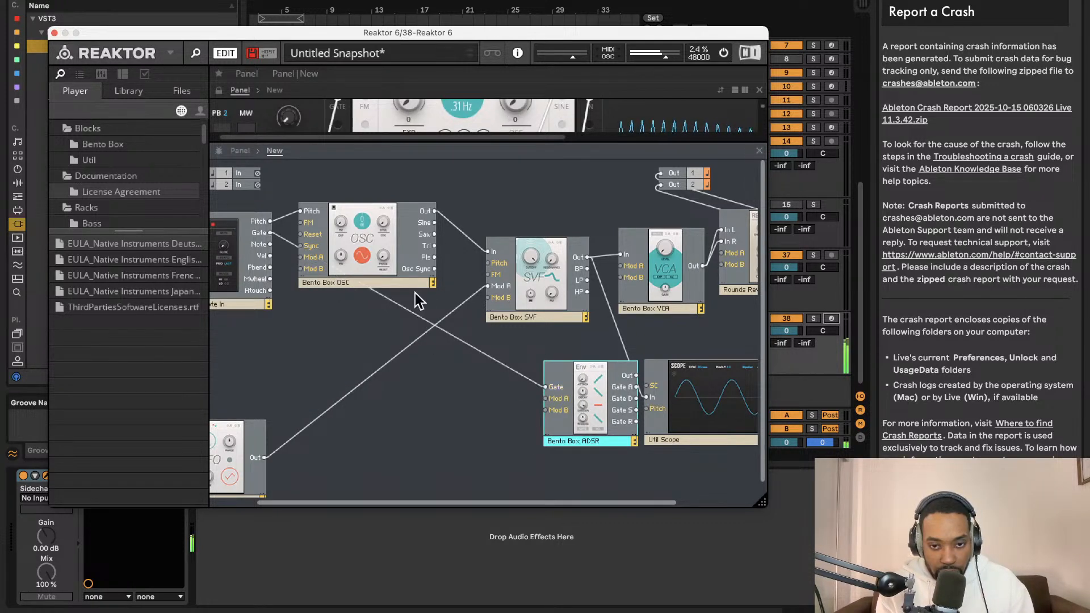
pyautogui.moveTo(637, 376); pyautogui.dragTo(636, 276)
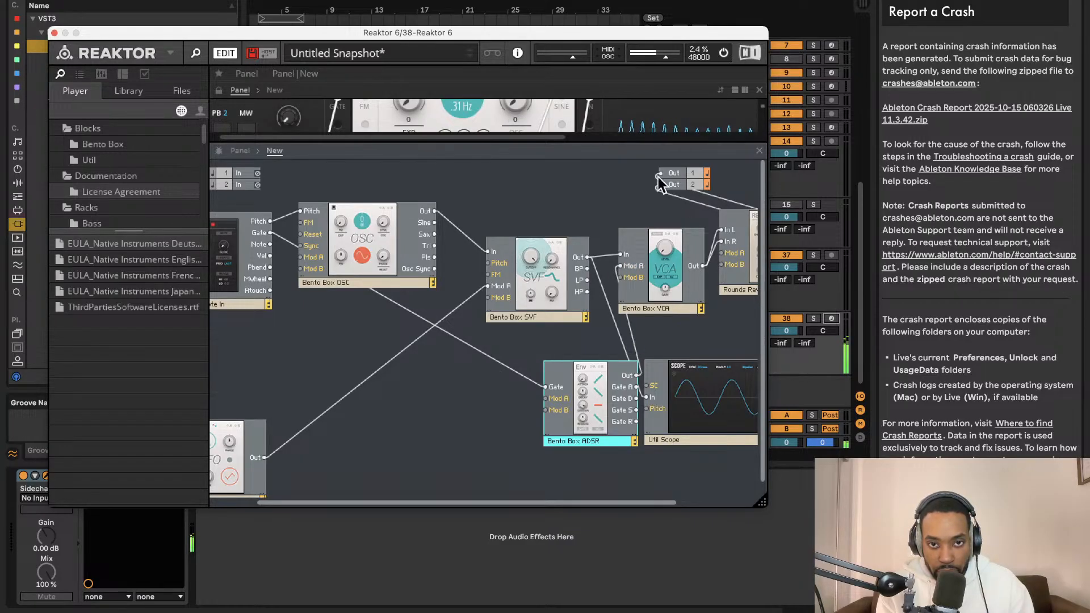
# - Enlarge the panel view, turn the VCA level down and display the block's modulation A amounts
pyautogui.moveTo(550, 142); pyautogui.dragTo(557, 530)
pyautogui.hscroll(3, 533, 314)
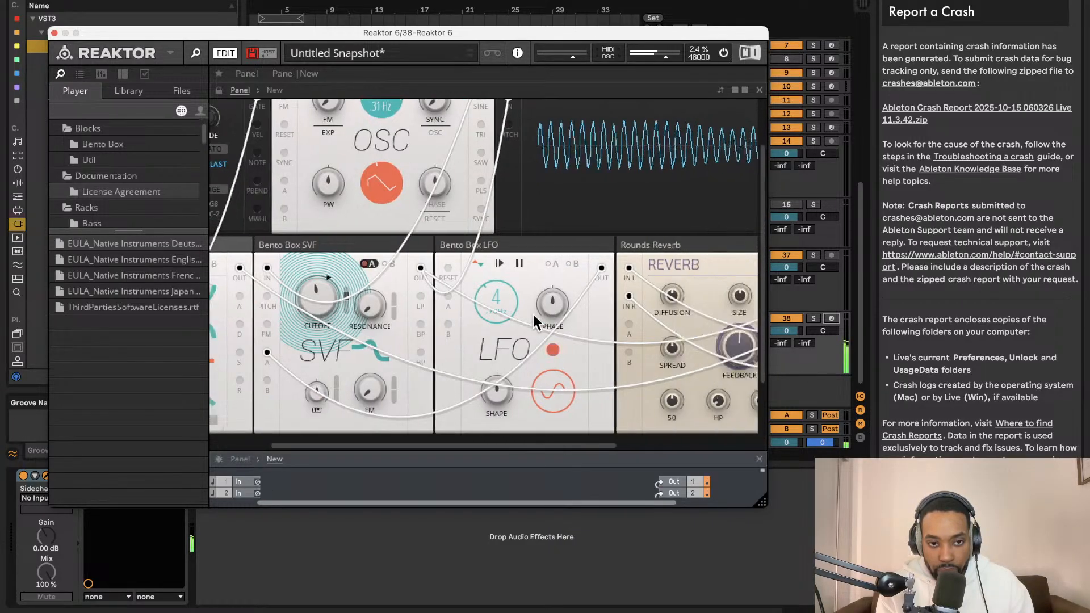
pyautogui.hscroll(8, 533, 315)
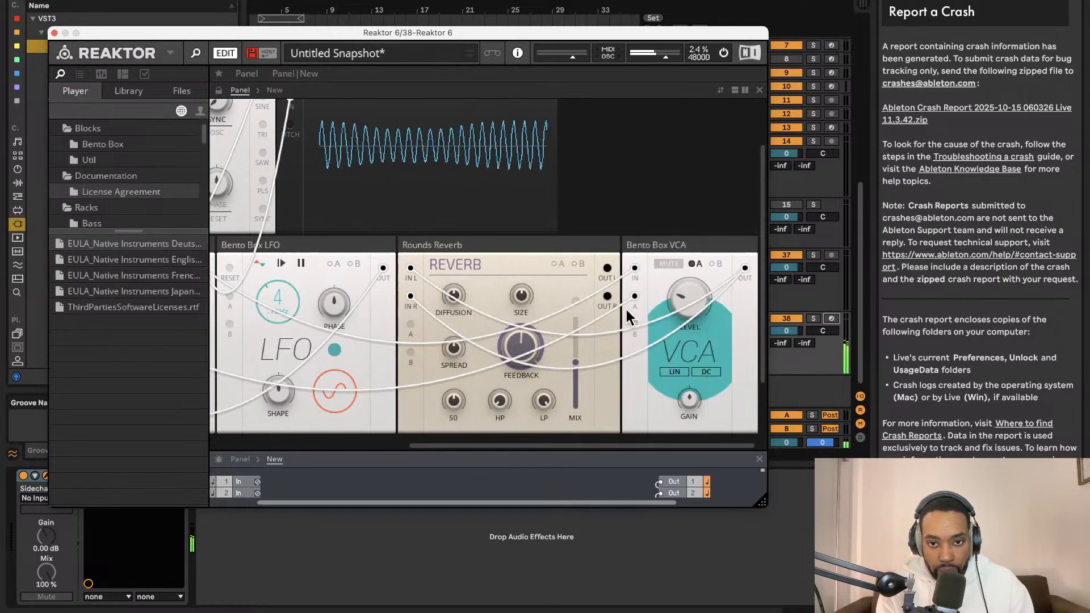
pyautogui.click(697, 265)
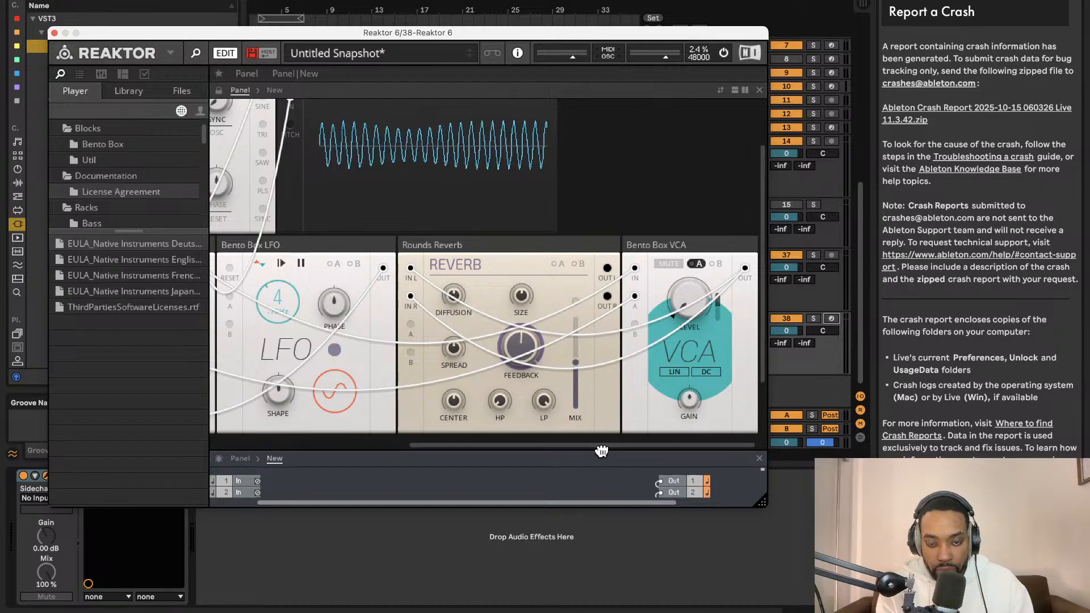
# - Enlarge the structure view and move the ADSR block below the SVF, clear of the scope
pyautogui.moveTo(602, 451); pyautogui.dragTo(603, 143)
pyautogui.moveTo(630, 291)
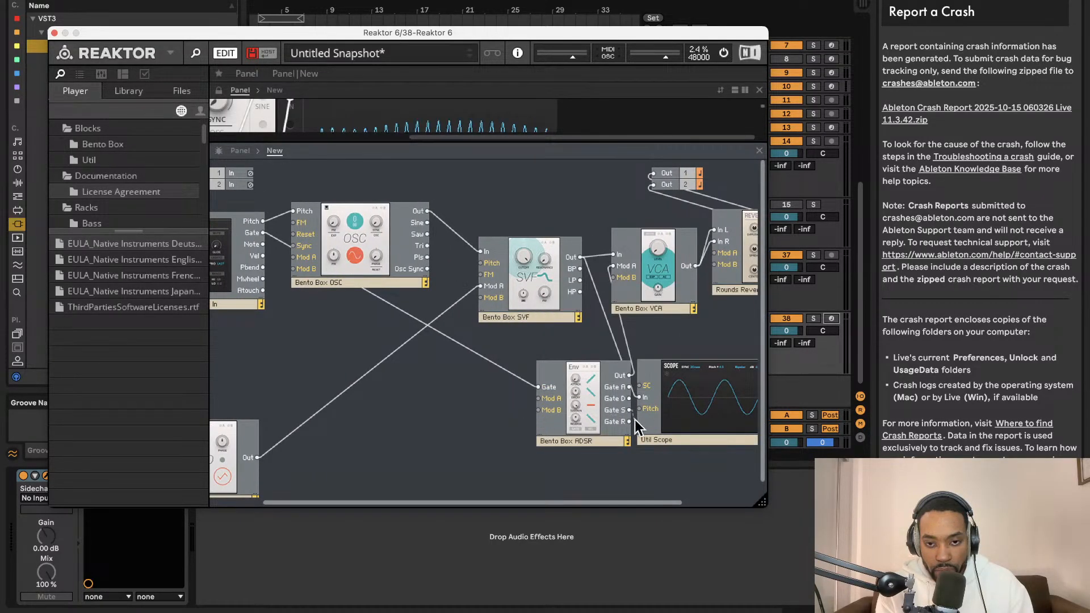
pyautogui.moveTo(575, 417); pyautogui.dragTo(471, 409)
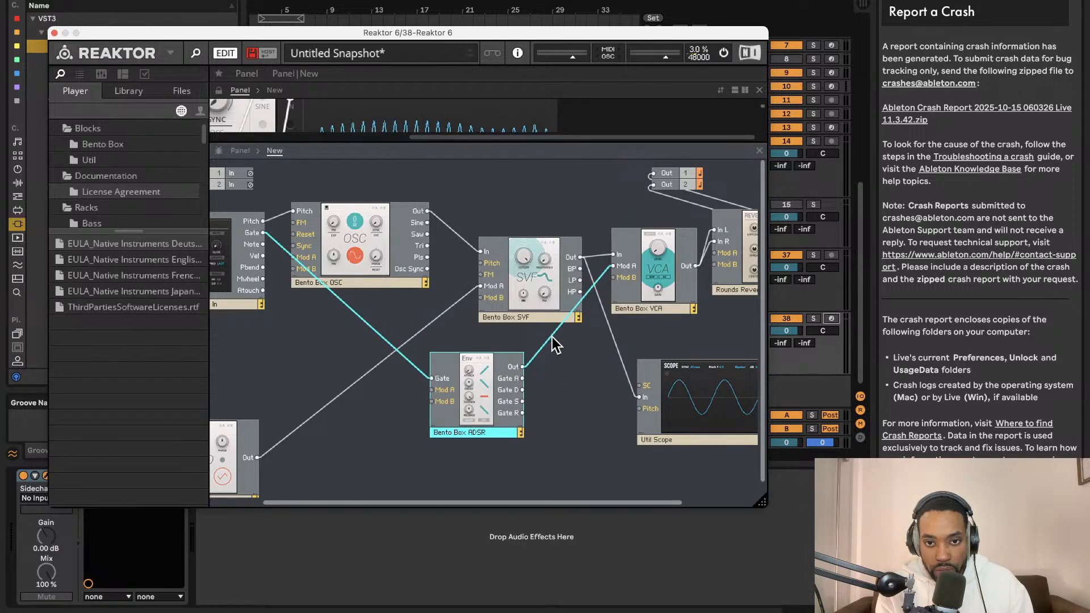
pyautogui.hscroll(-2, 565, 187)
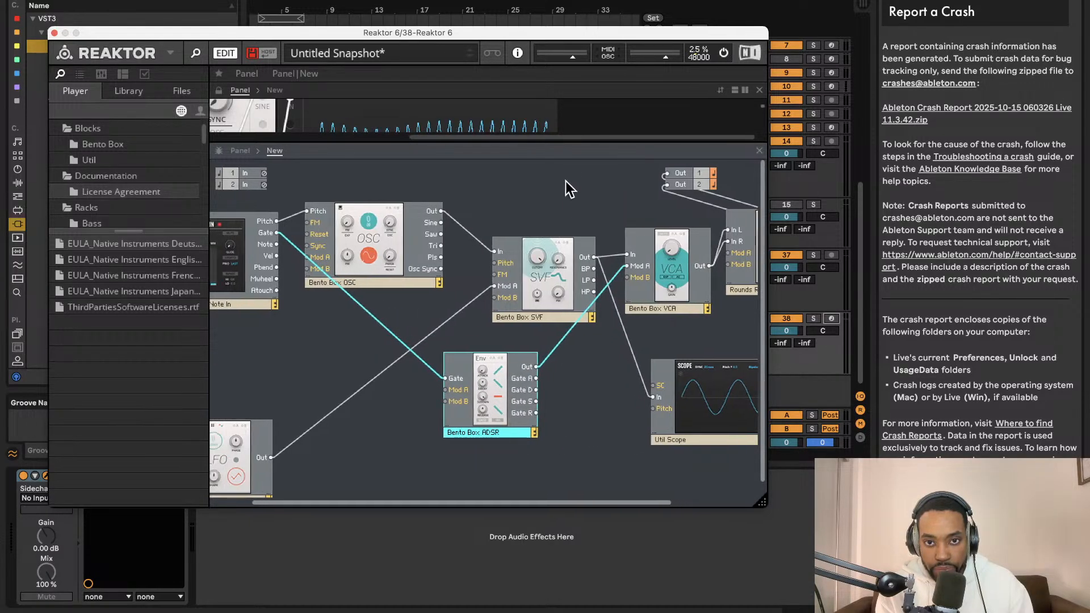
# - Enlarge the panel view and raise the VCA's level to audition the patch
pyautogui.moveTo(577, 142); pyautogui.dragTo(577, 449)
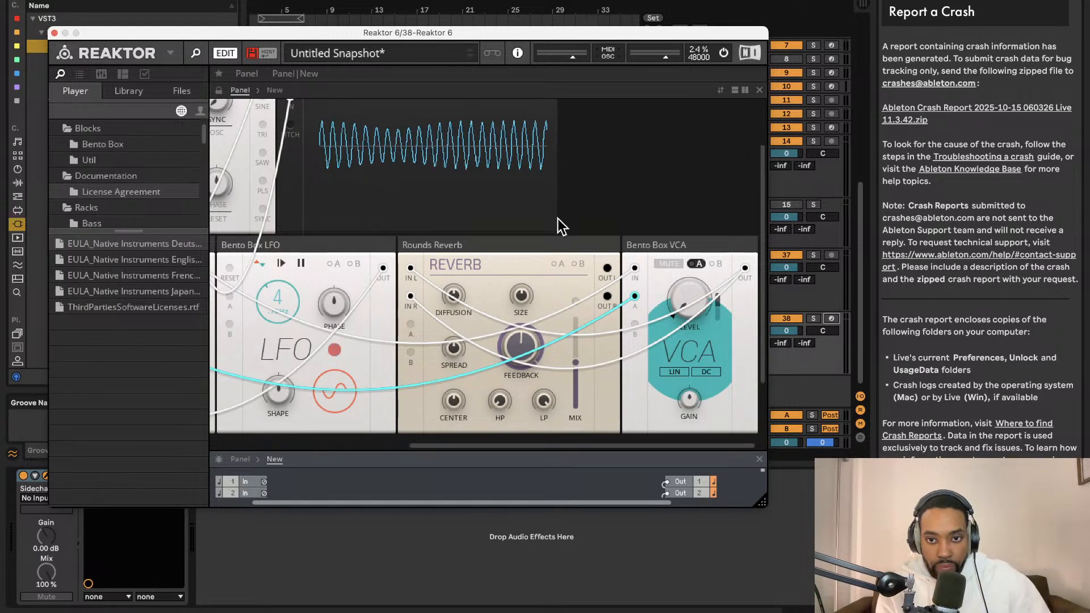
pyautogui.moveTo(684, 301); pyautogui.dragTo(683, 241)
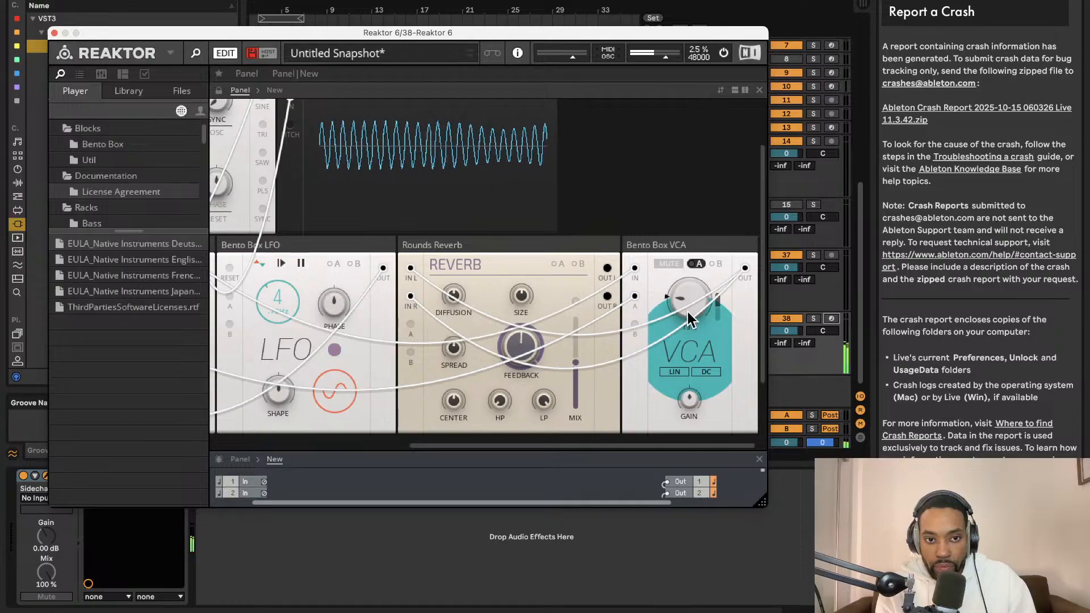
pyautogui.click(170, 52)
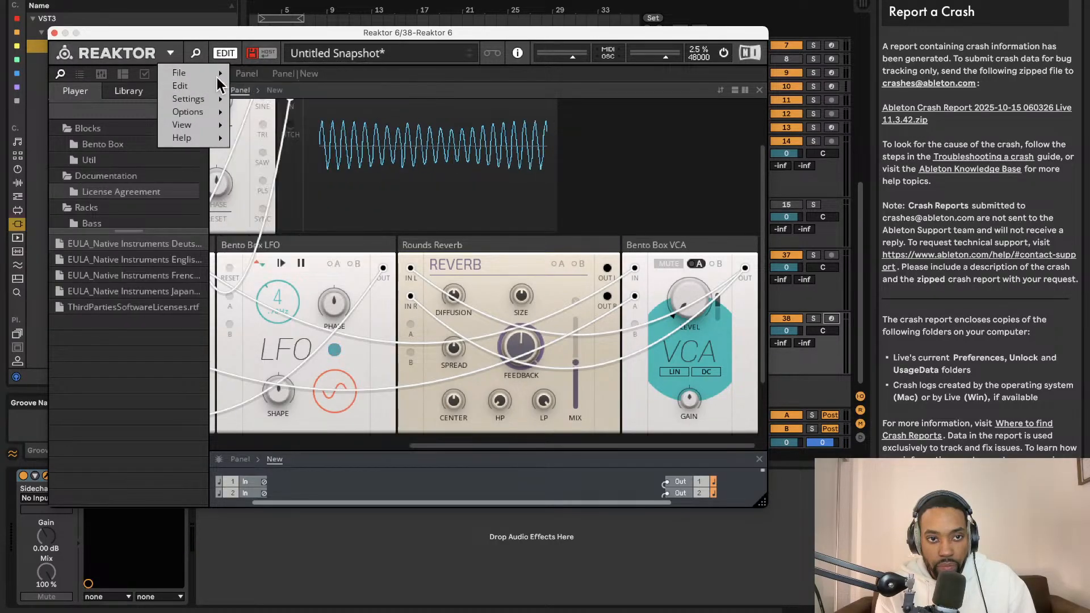
pyautogui.moveTo(219, 74)
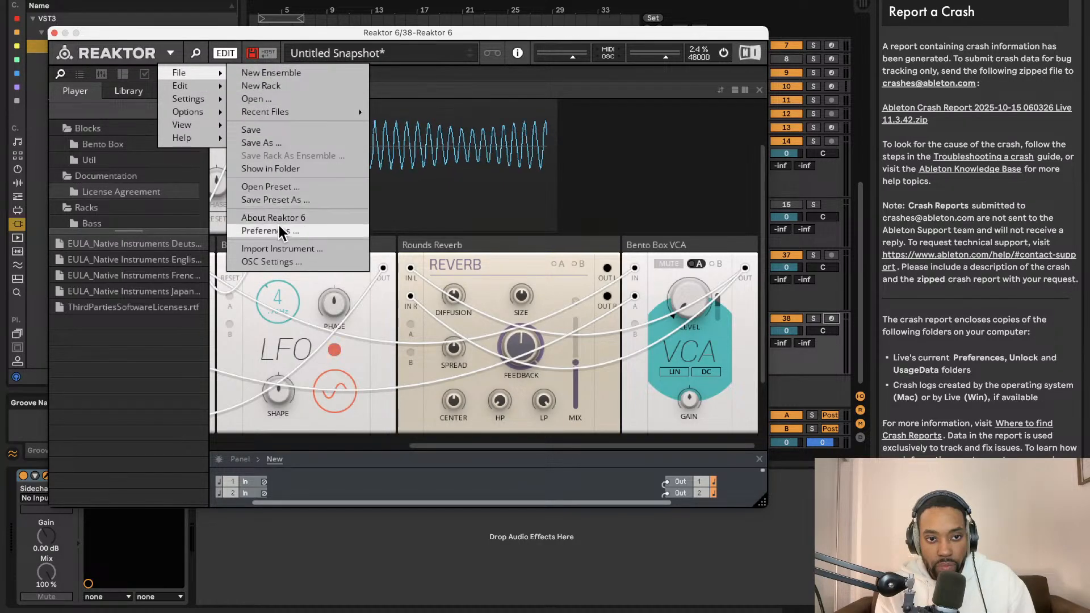
pyautogui.moveTo(210, 114)
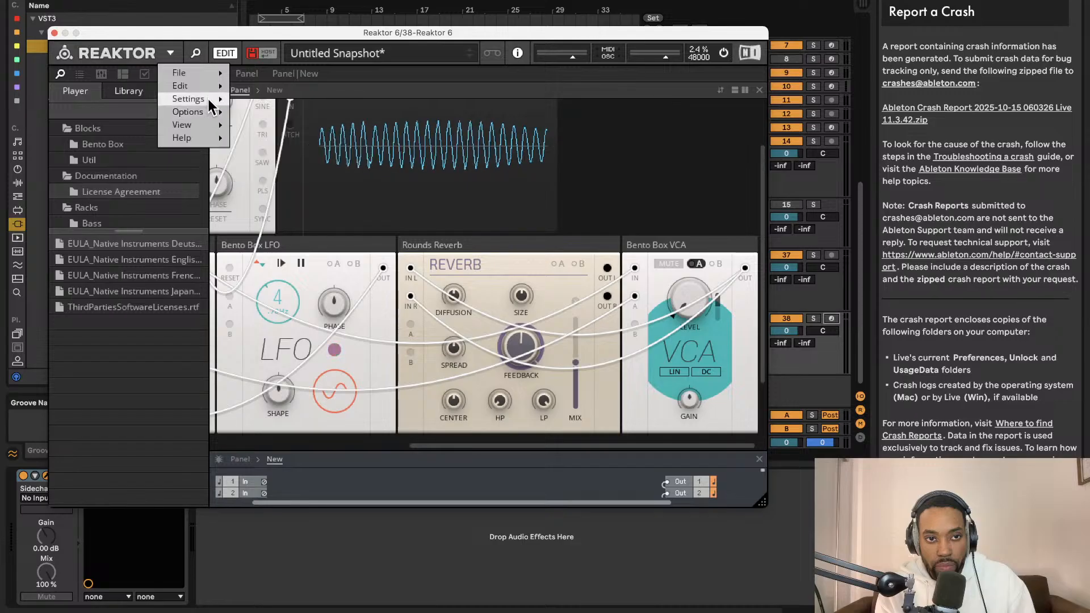
pyautogui.click(190, 63)
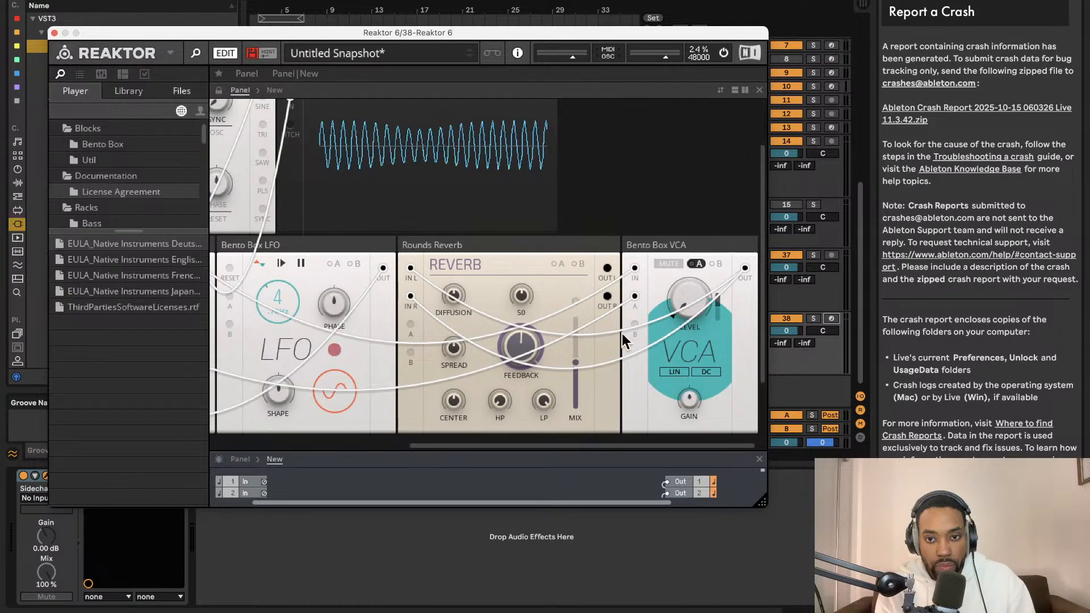
# - Audition a raised VCA level, turn it back down and arm track 38 for recording
pyautogui.moveTo(697, 297); pyautogui.dragTo(696, 257)
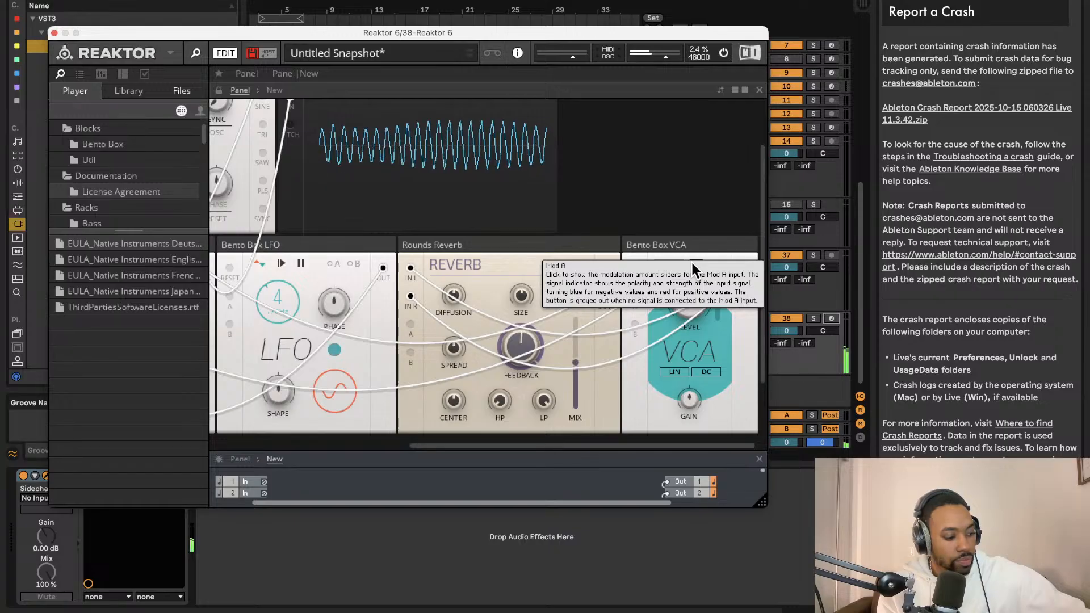
pyautogui.click(692, 263)
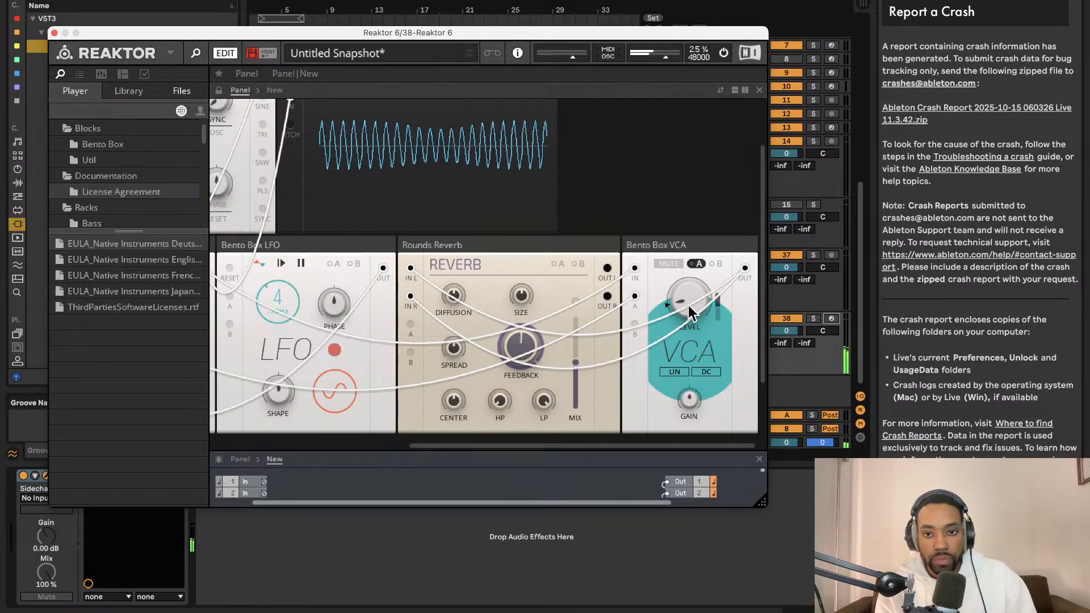
pyautogui.moveTo(688, 302); pyautogui.dragTo(696, 422)
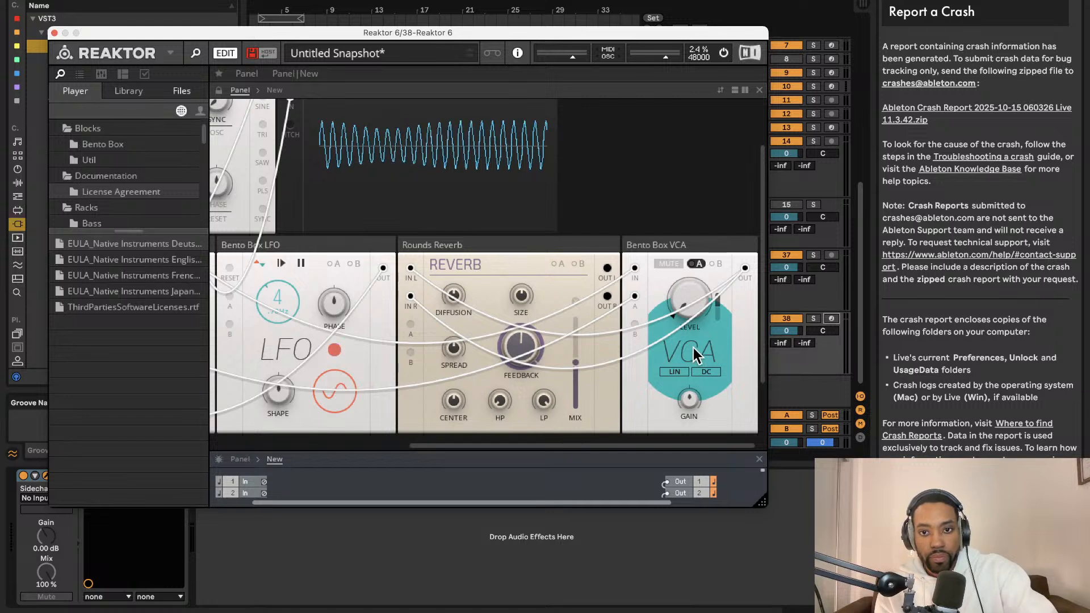
pyautogui.click(830, 318)
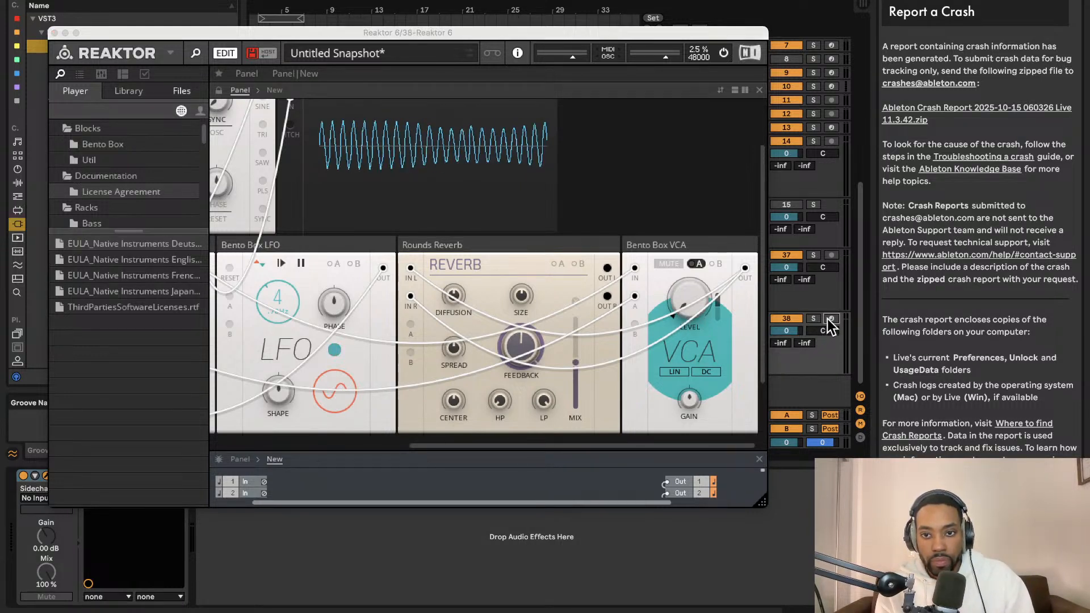
pyautogui.click(695, 309)
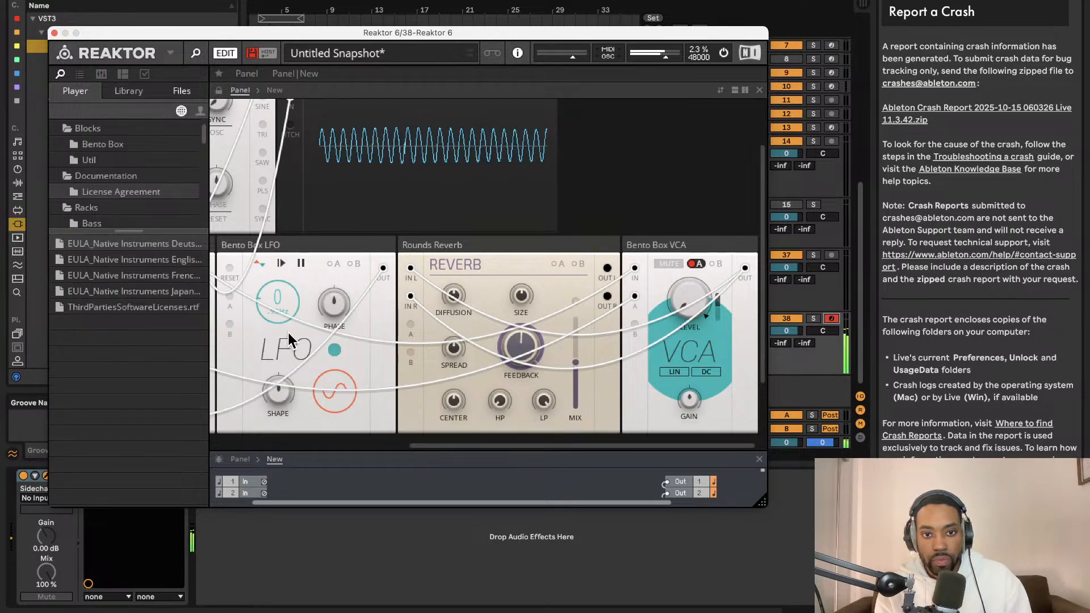
# - Switch the Bento Box OSC's pitch control to keyboard mode
pyautogui.hscroll(-5, 475, 311)
pyautogui.hscroll(-1, 468, 309)
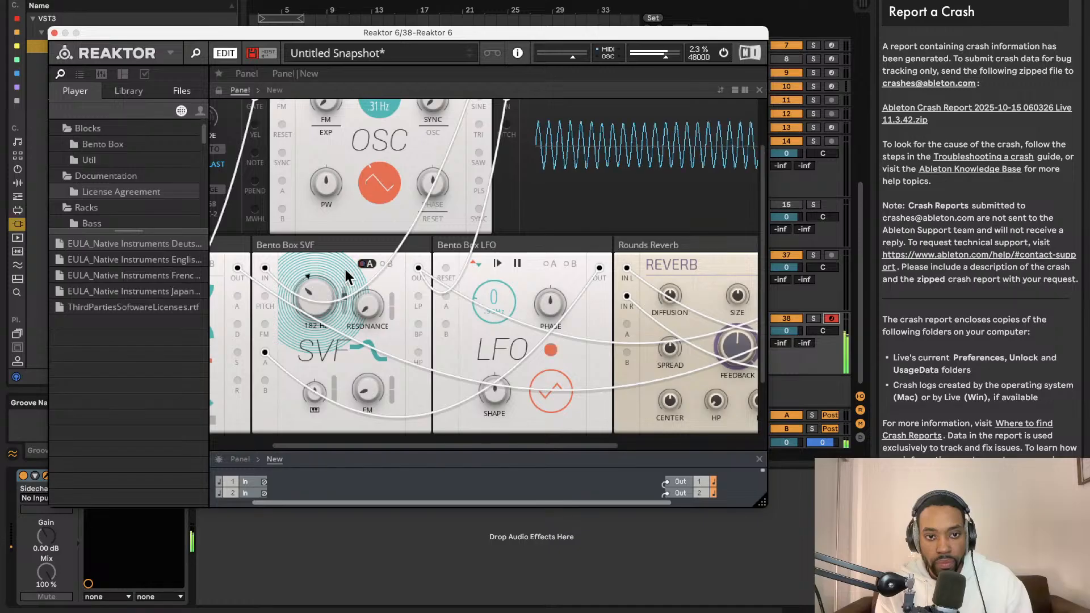
pyautogui.scroll(3, 372, 194)
pyautogui.hscroll(-2, 386, 210)
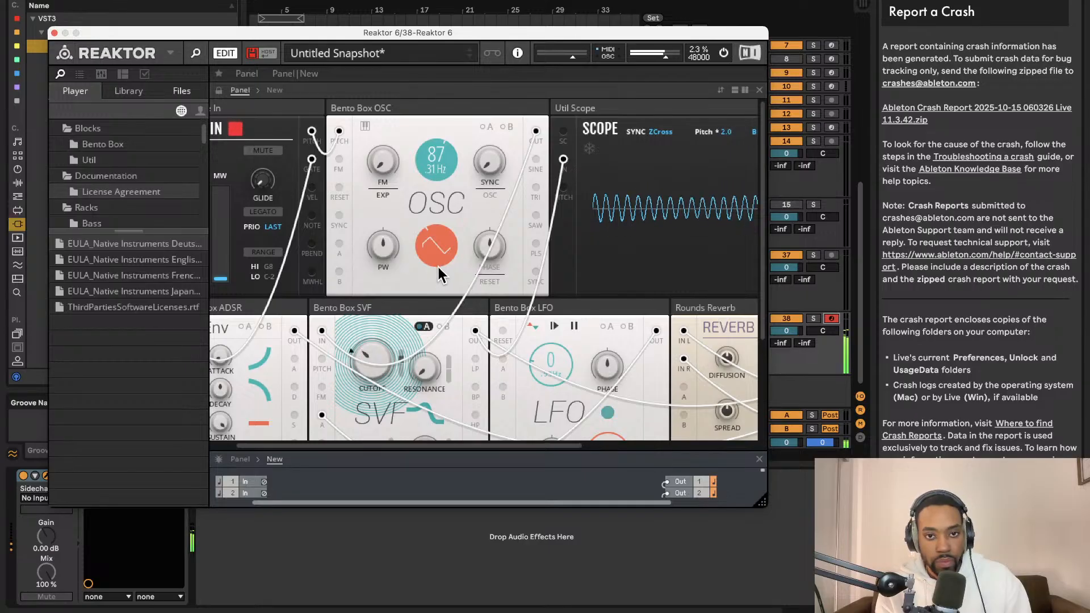
pyautogui.click(362, 127)
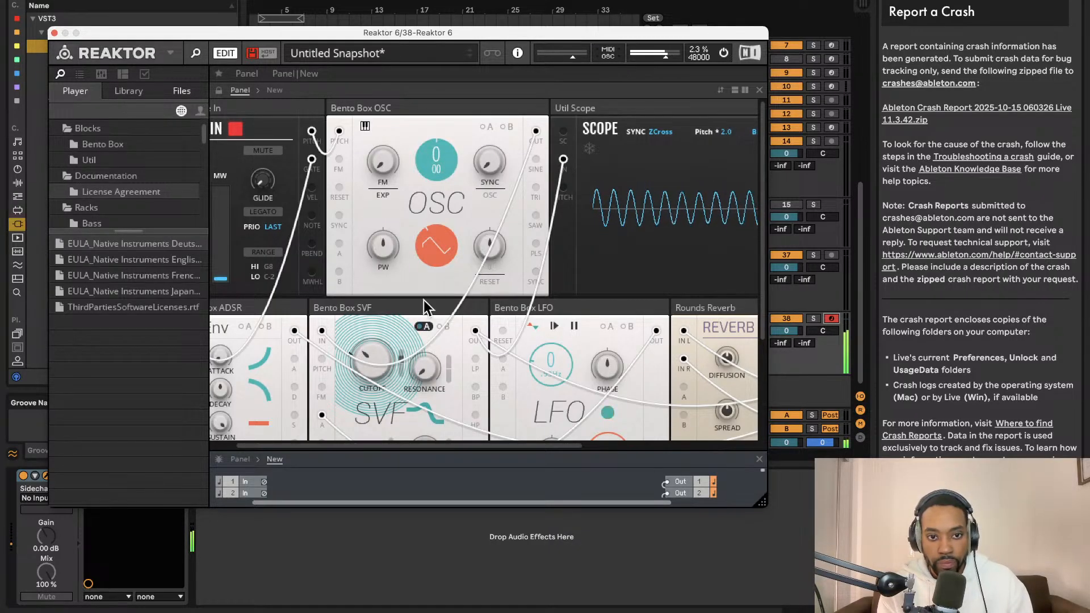
# - Adjust the envelope settings on the Bento Box ADSR
pyautogui.scroll(-5, 414, 327)
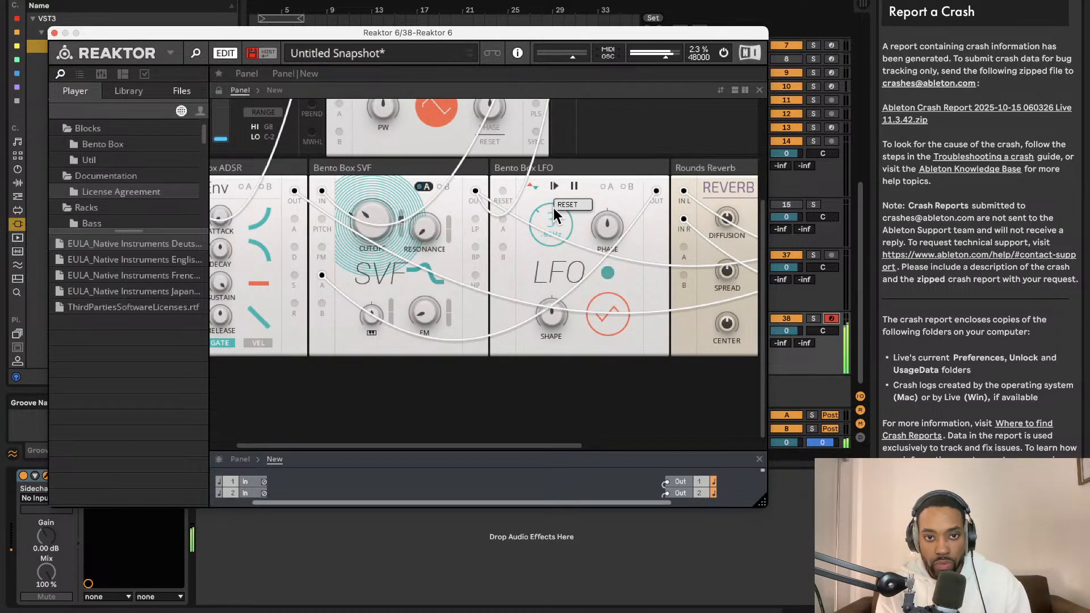
pyautogui.hscroll(-2, 279, 219)
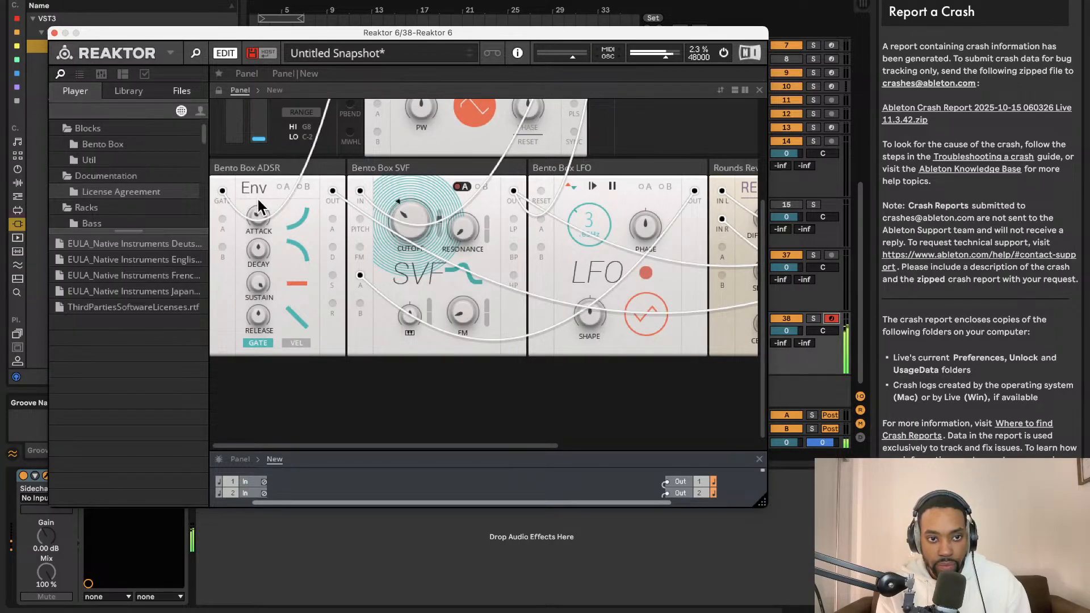
pyautogui.moveTo(257, 353); pyautogui.dragTo(257, 250)
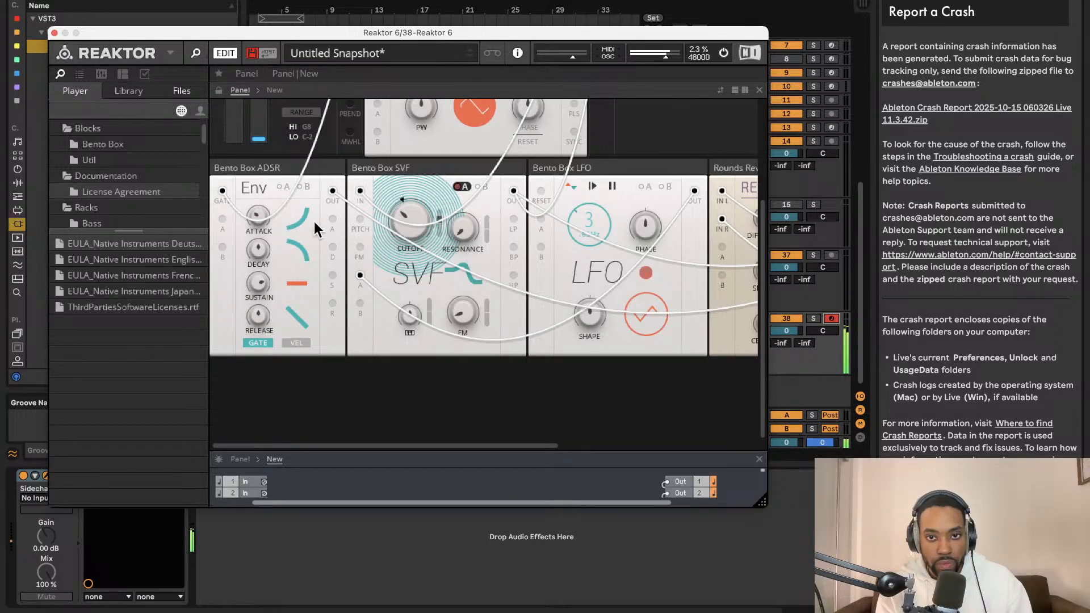
# - Examine the LFO, reverb, VCA, oscillator and envelope panels while the patch plays
pyautogui.hscroll(3, 352, 256)
pyautogui.hscroll(3, 372, 271)
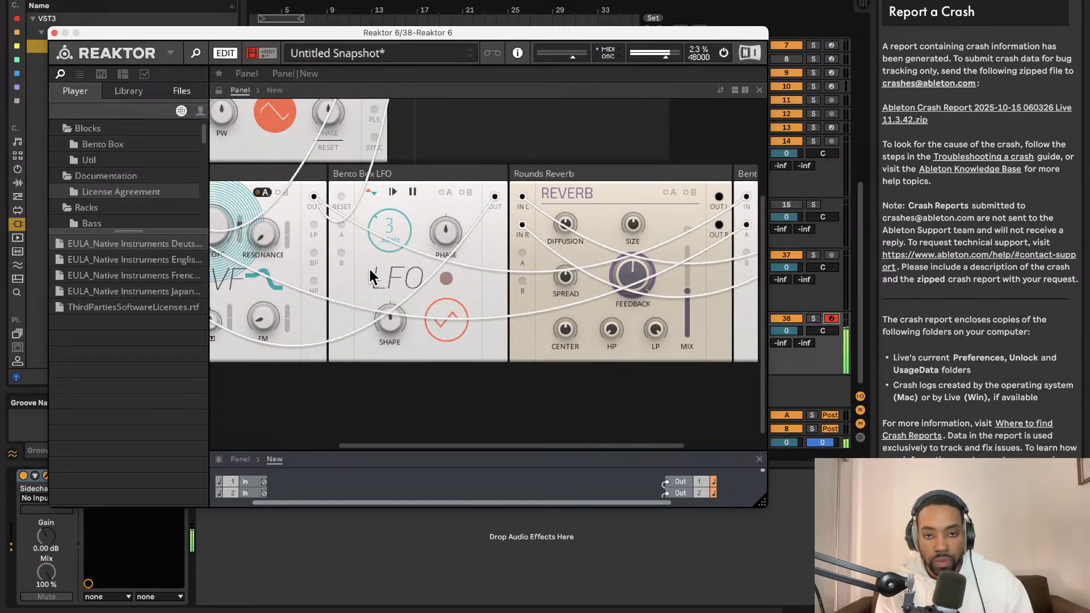
pyautogui.hscroll(1, 369, 266)
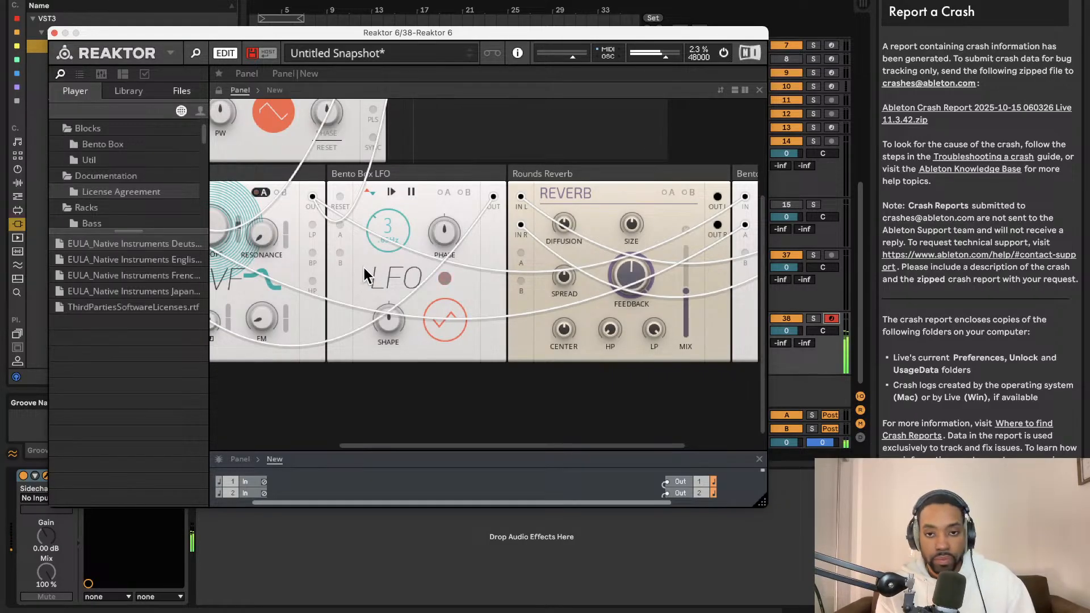
pyautogui.hscroll(-3, 401, 273)
pyautogui.hscroll(3, 423, 270)
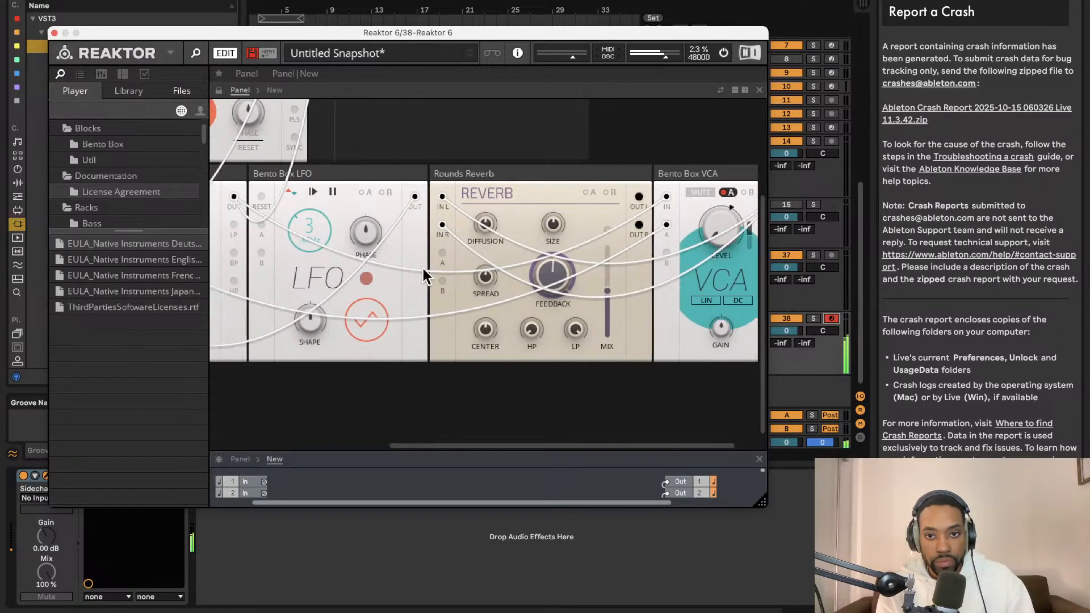
pyautogui.hscroll(-5, 423, 268)
pyautogui.scroll(2, 423, 267)
pyautogui.scroll(3, 422, 267)
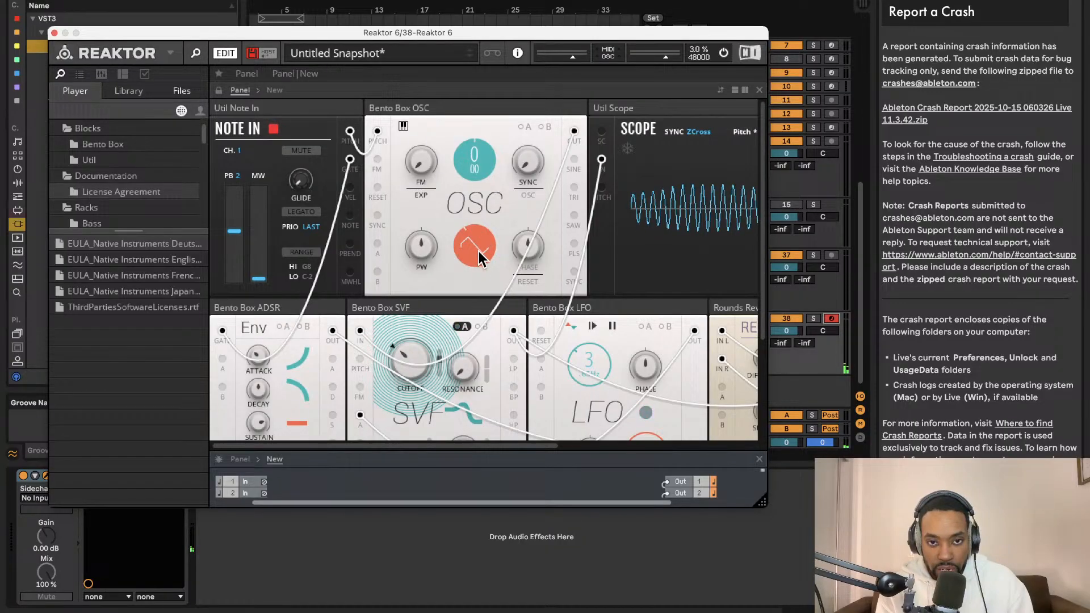
pyautogui.scroll(-2, 479, 253)
pyautogui.scroll(2, 478, 257)
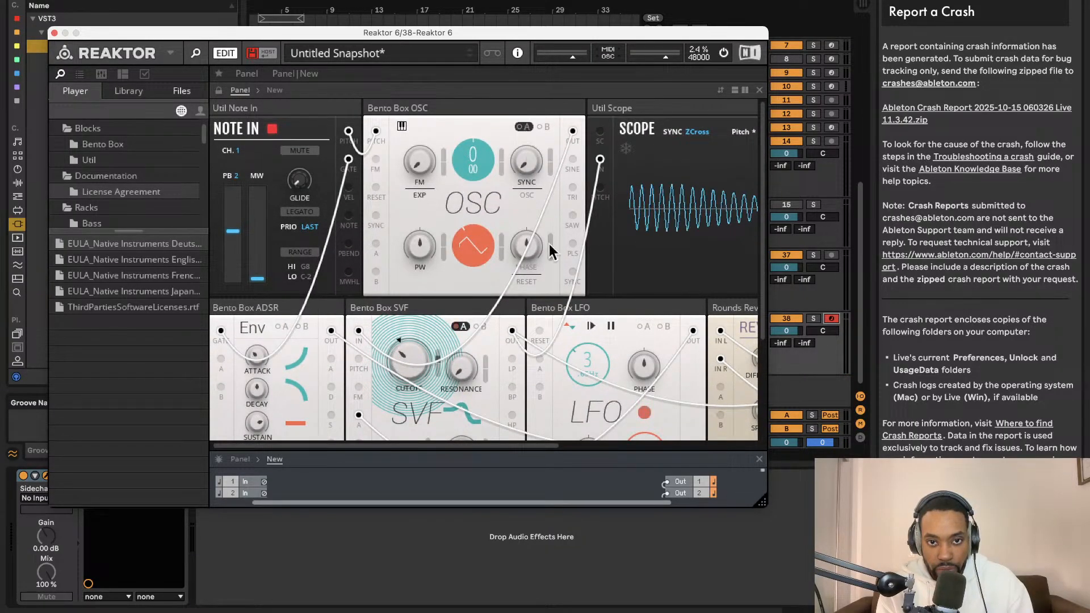
pyautogui.scroll(-10, 440, 340)
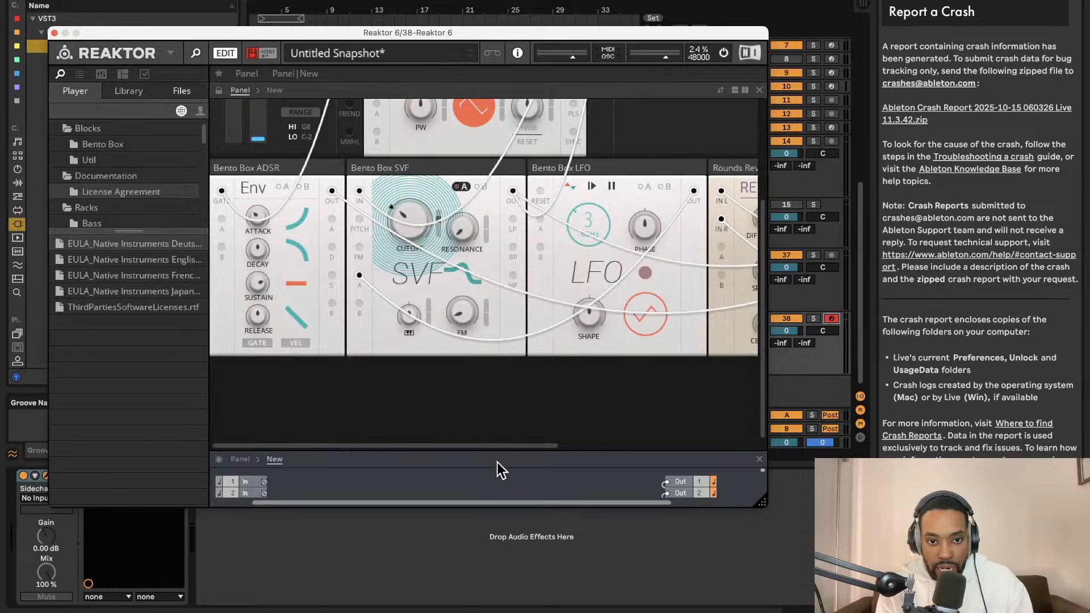
# - Enlarge the structure view and add a second Bento ADSR Envelope block below the OSC
pyautogui.moveTo(496, 452); pyautogui.dragTo(496, 205)
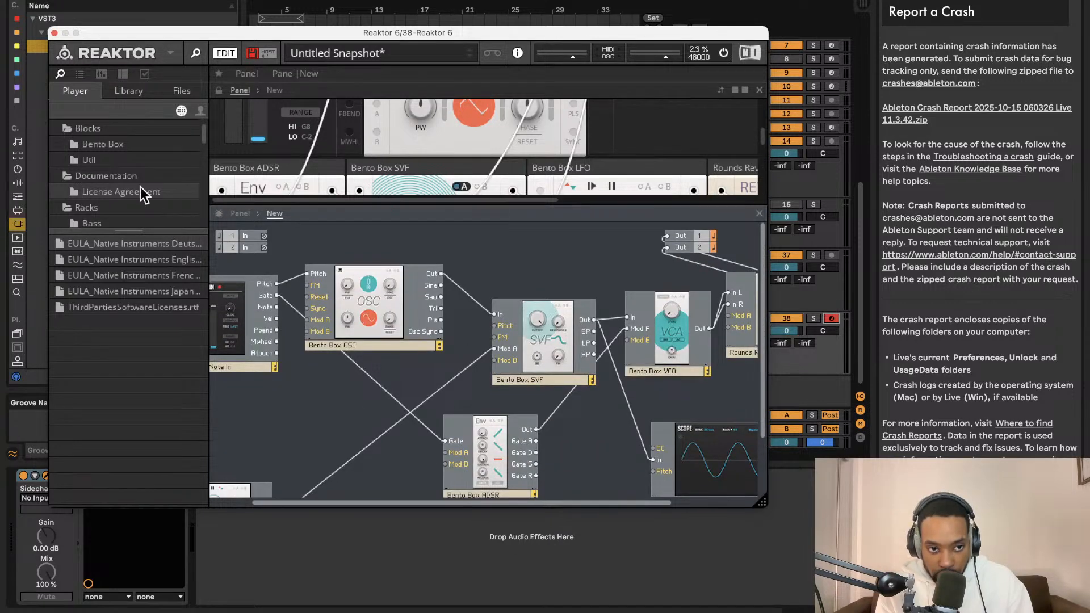
pyautogui.click(92, 159)
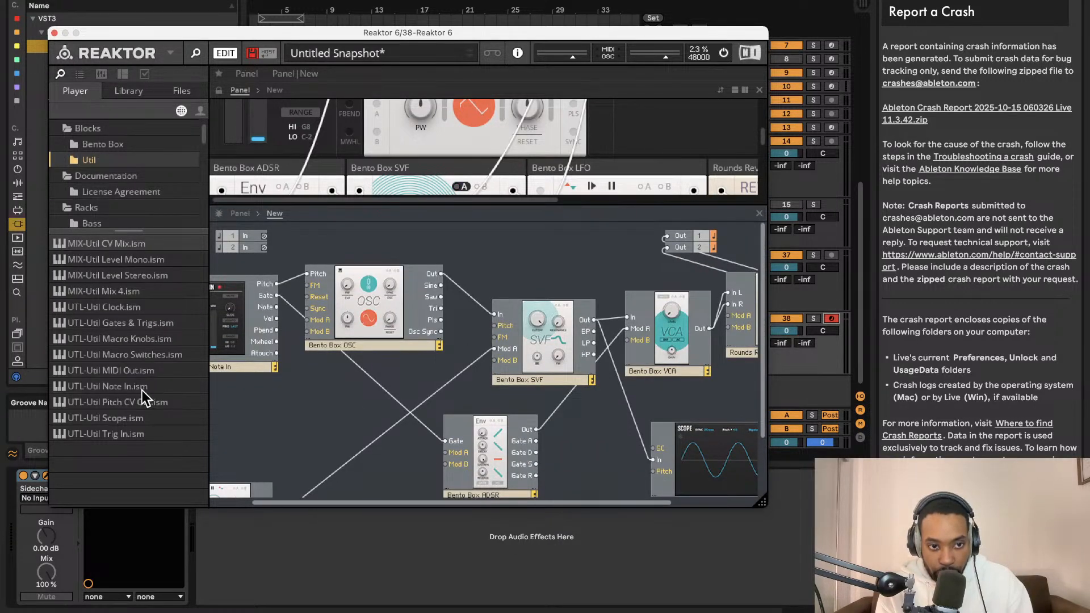
pyautogui.press('Up')
pyautogui.moveTo(149, 306); pyautogui.dragTo(444, 320)
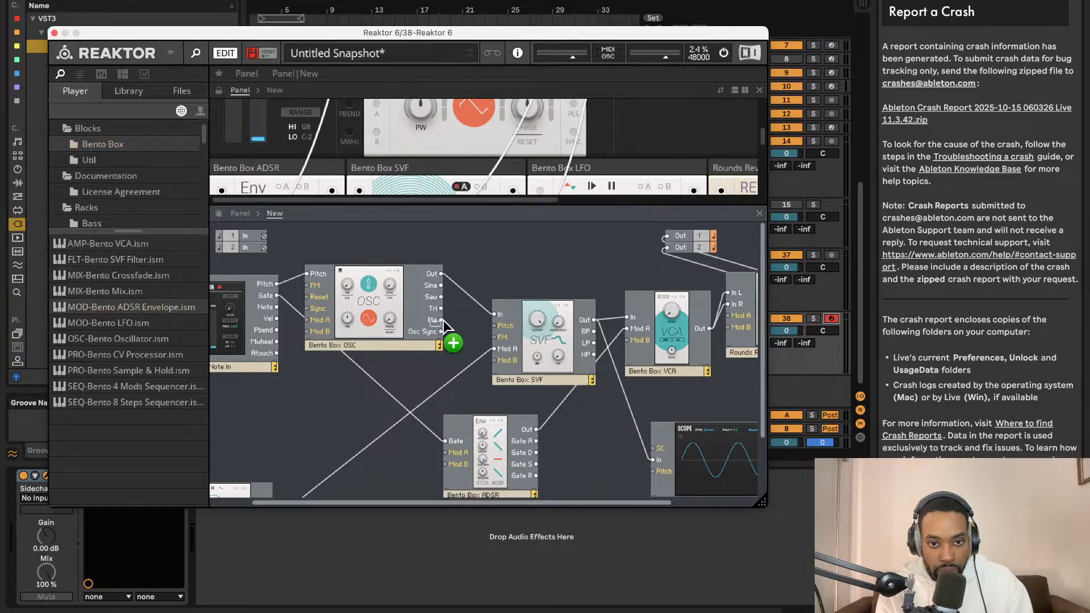
pyautogui.moveTo(366, 363); pyautogui.dragTo(342, 413)
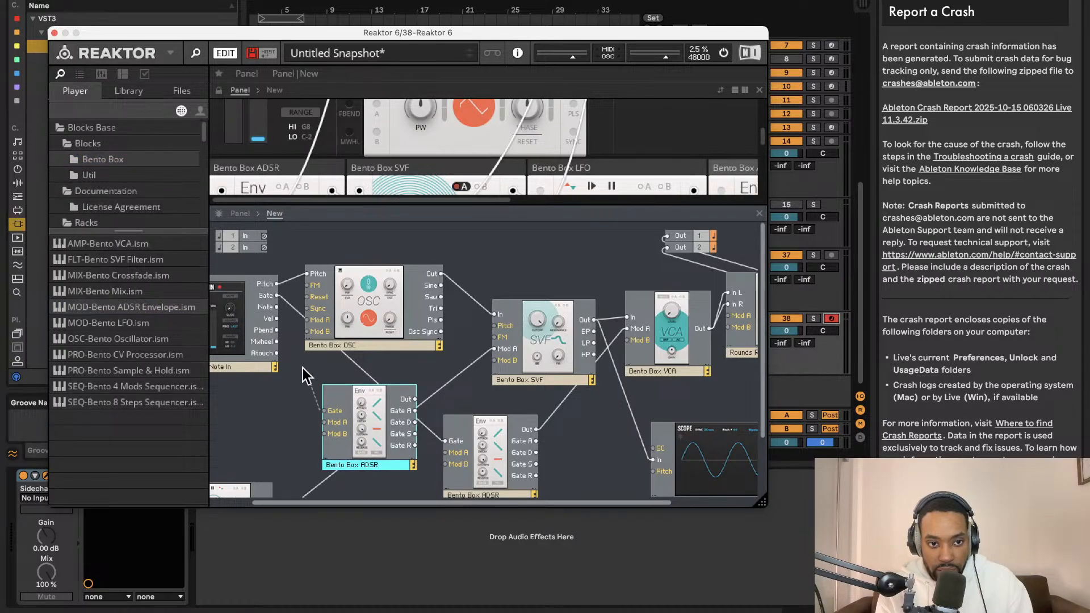
# - Wire the Note In's Gate to the new ADSR, place it below the Note In, and connect its Out to the OSC's Mod A
pyautogui.moveTo(302, 368); pyautogui.dragTo(277, 295)
pyautogui.moveTo(394, 426); pyautogui.dragTo(270, 465)
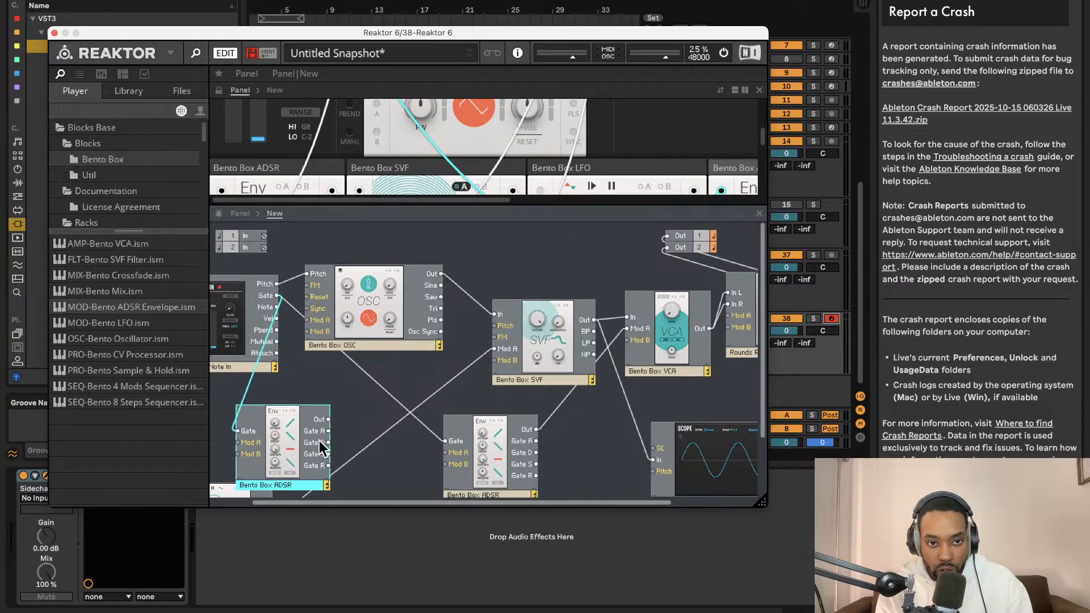
pyautogui.moveTo(328, 430); pyautogui.dragTo(322, 325)
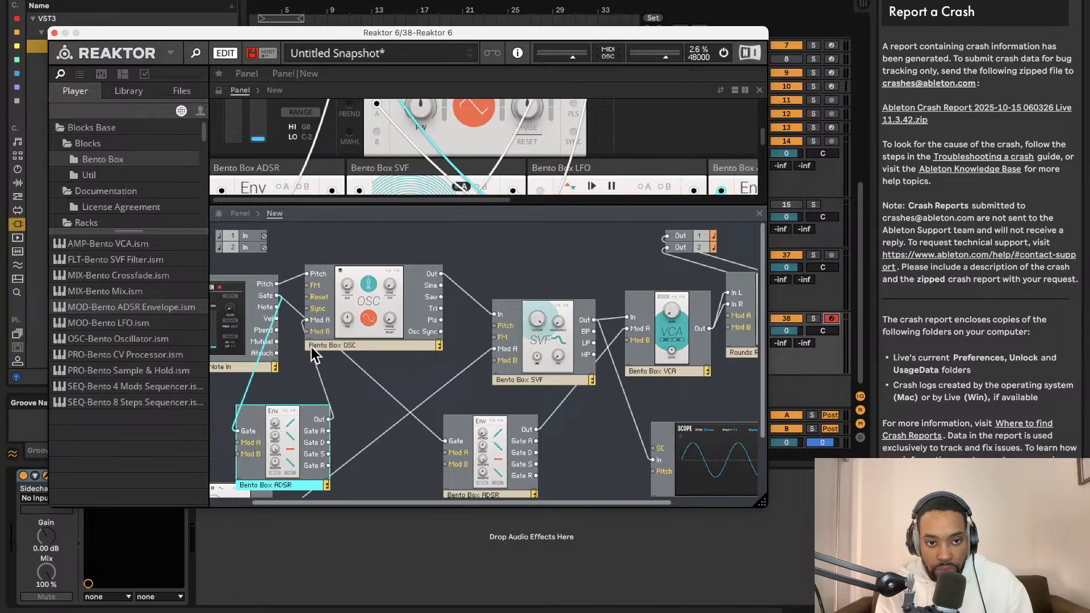
pyautogui.click(324, 392)
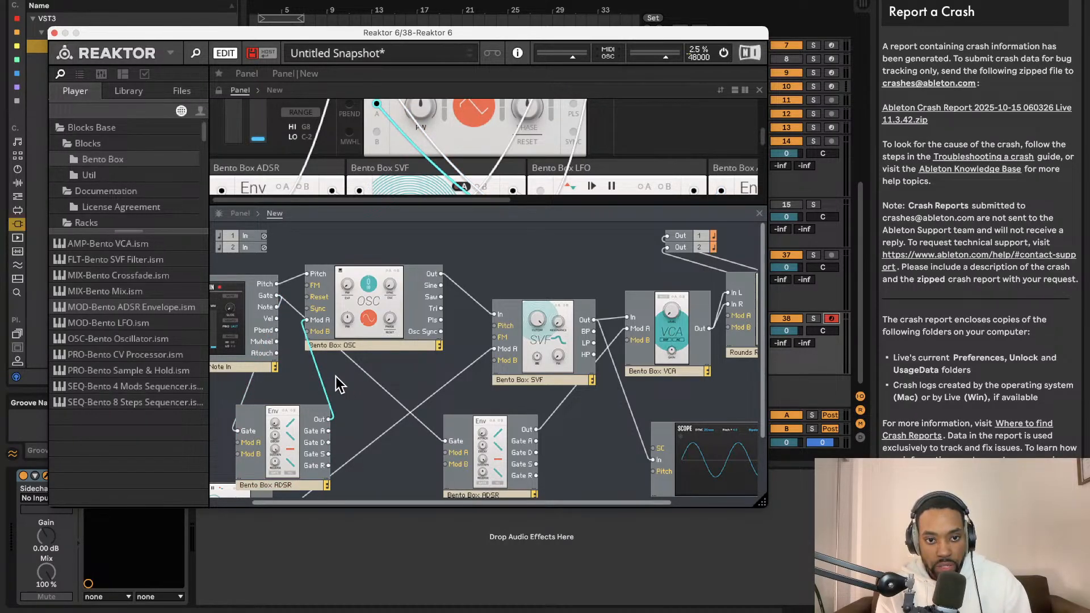
# - Check the OSC's modulation A settings and enlarge the panel view to show the ADSR, SVF and LFO blocks
pyautogui.scroll(3, 506, 126)
pyautogui.scroll(2, 507, 132)
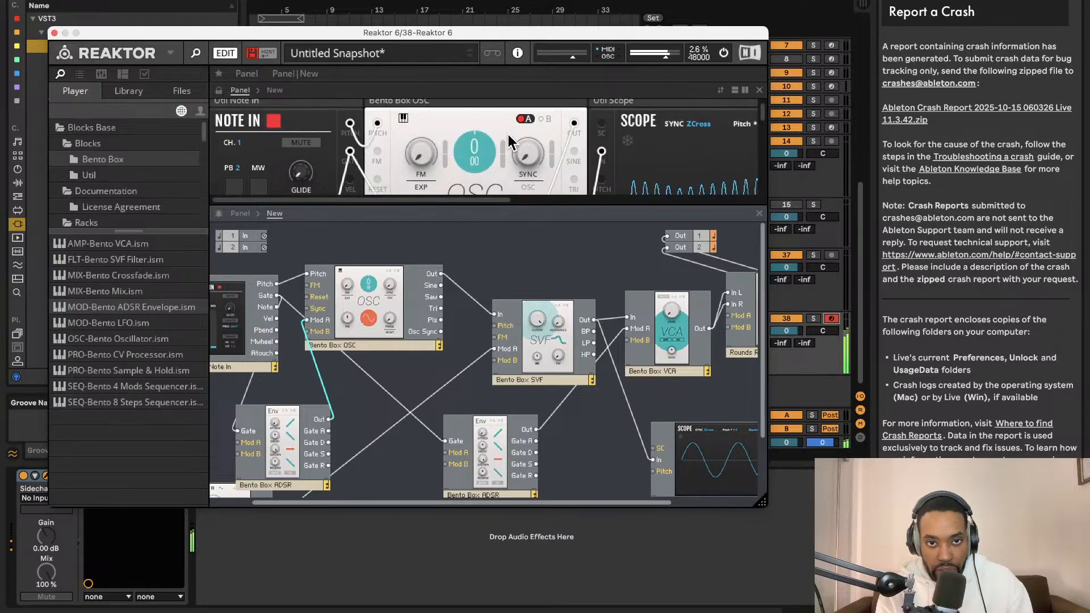
pyautogui.scroll(-5, 506, 131)
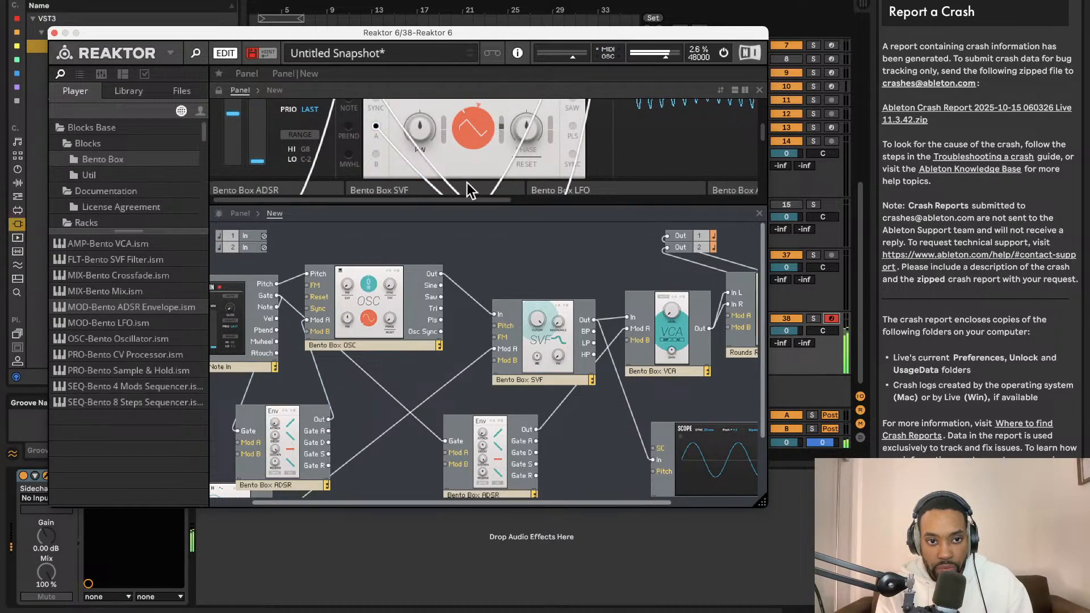
pyautogui.scroll(3, 399, 159)
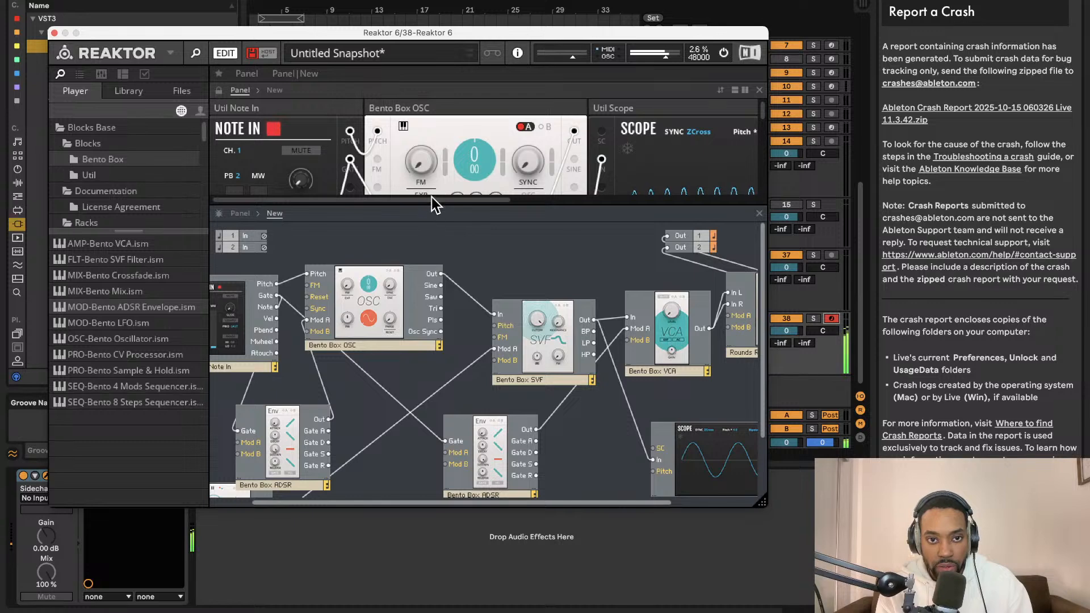
pyautogui.moveTo(431, 198); pyautogui.dragTo(454, 393)
pyautogui.scroll(-3, 486, 243)
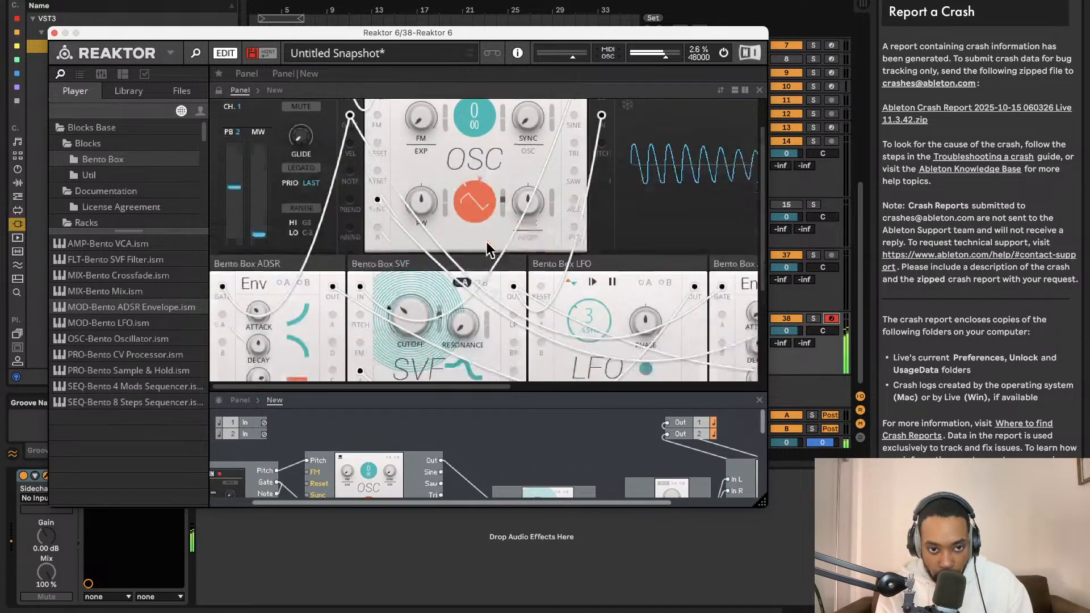
pyautogui.scroll(-2, 410, 292)
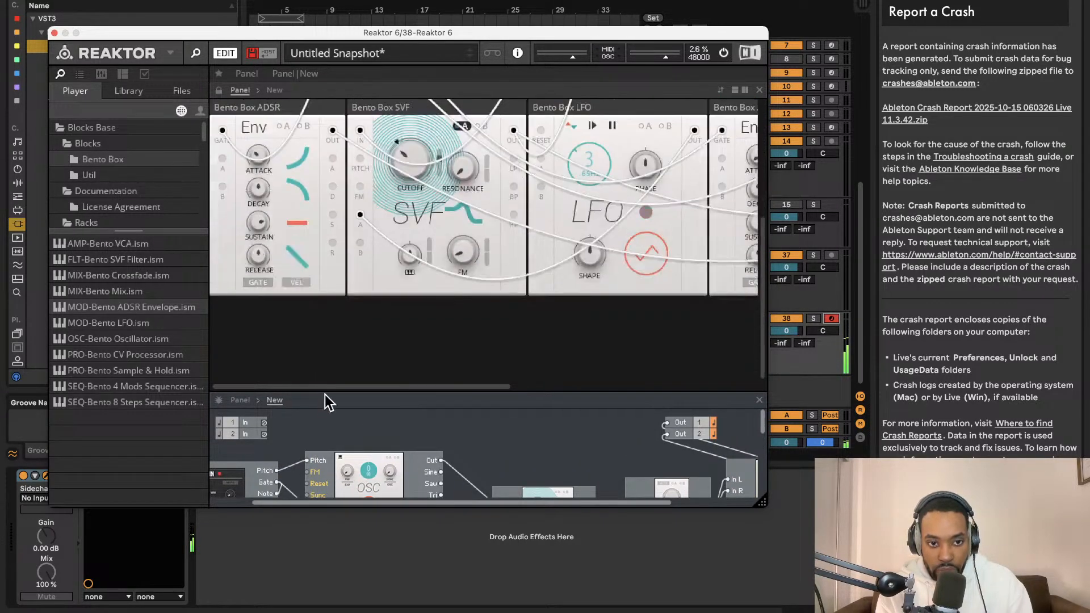
# - Enlarge the structure view and rename the second ADSR block below the Note In as Bento Box ADSR 2
pyautogui.moveTo(323, 394); pyautogui.dragTo(323, 143)
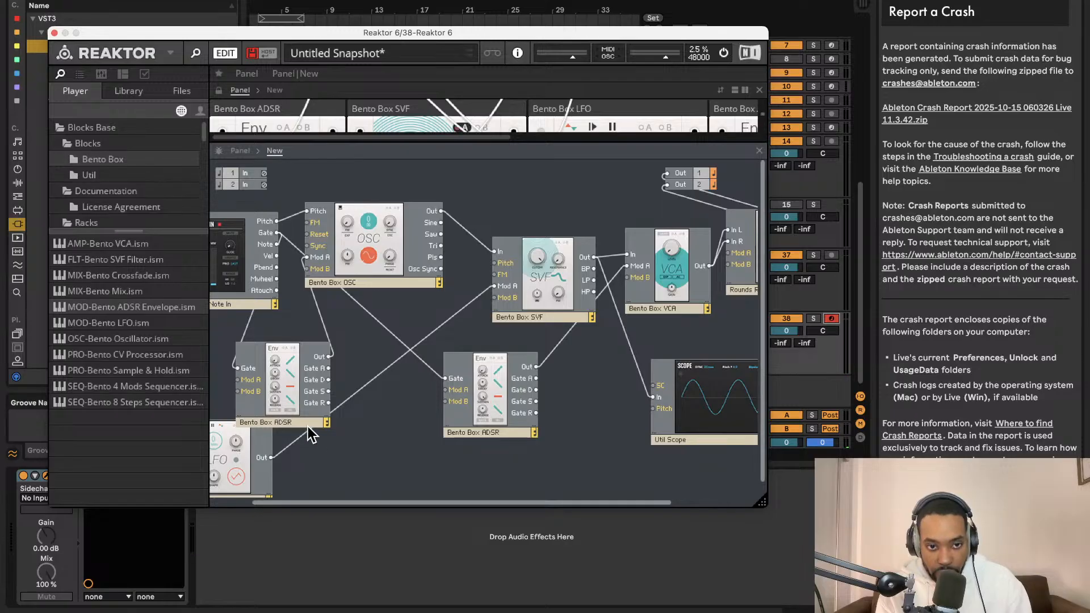
pyautogui.doubleClick(307, 425)
pyautogui.write('v 2')
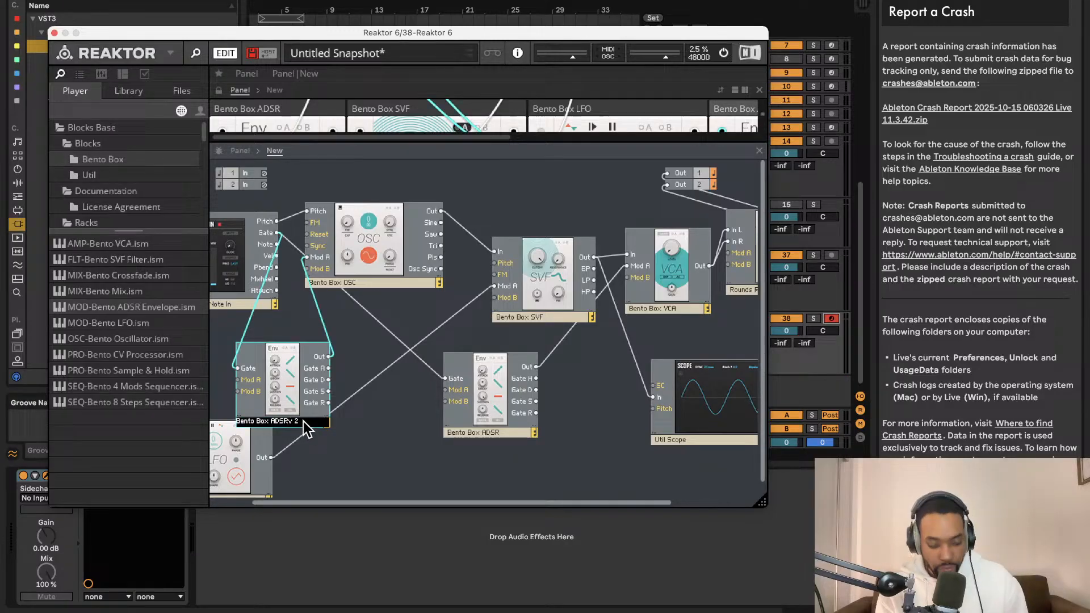
pyautogui.click(388, 411)
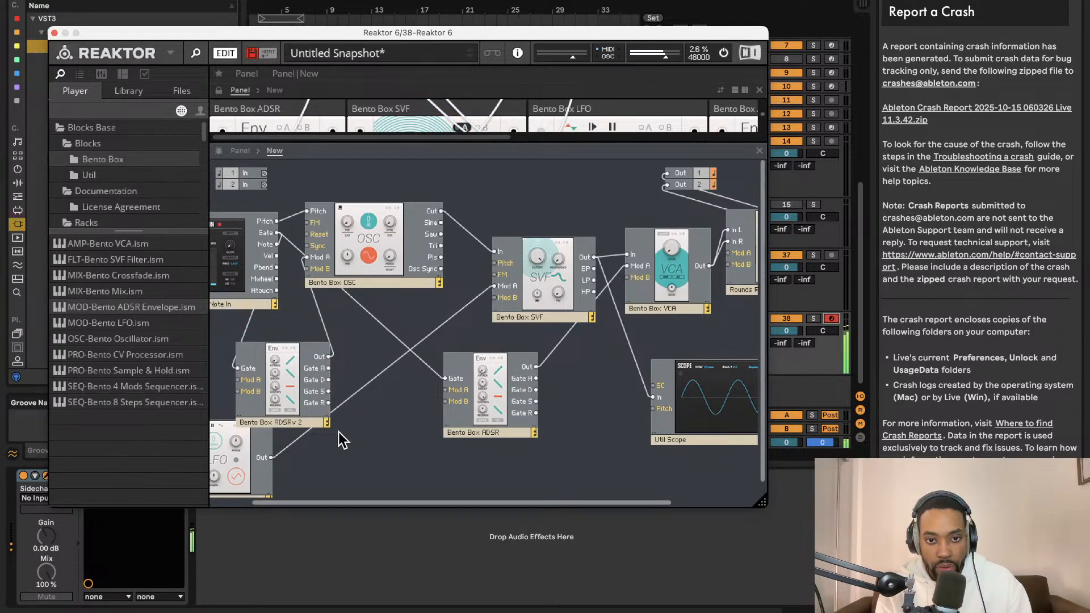
pyautogui.scroll(1, 397, 119)
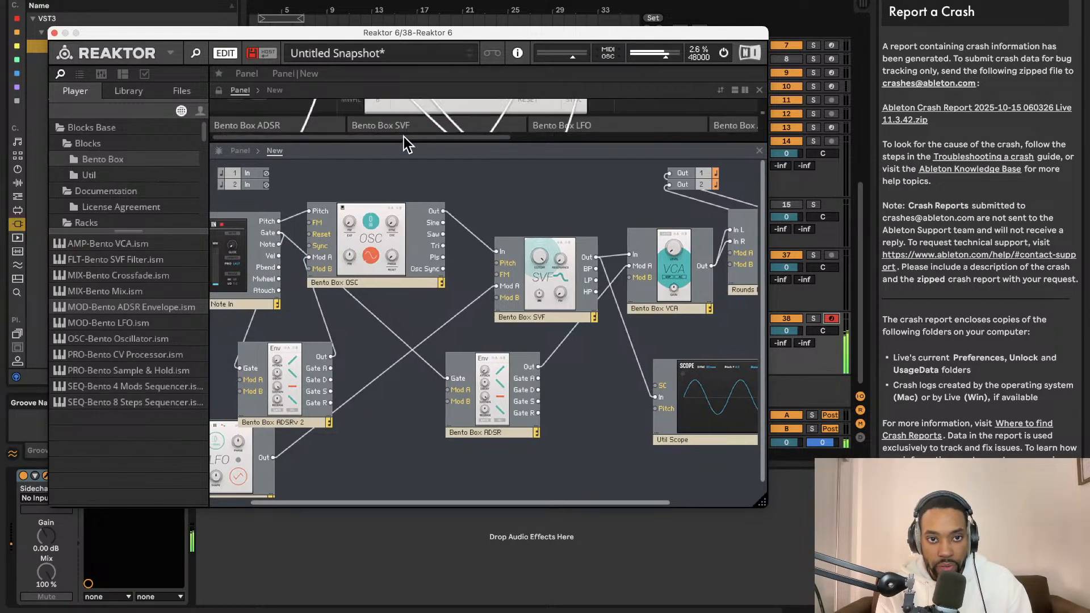
pyautogui.doubleClick(293, 425)
pyautogui.press('BackSpace')
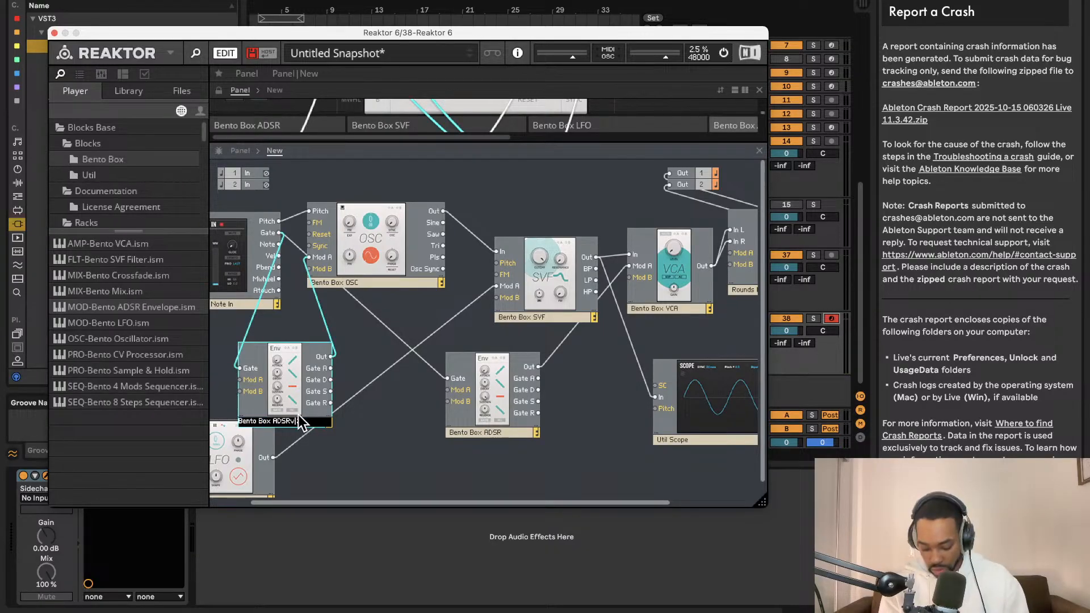
pyautogui.click(407, 420)
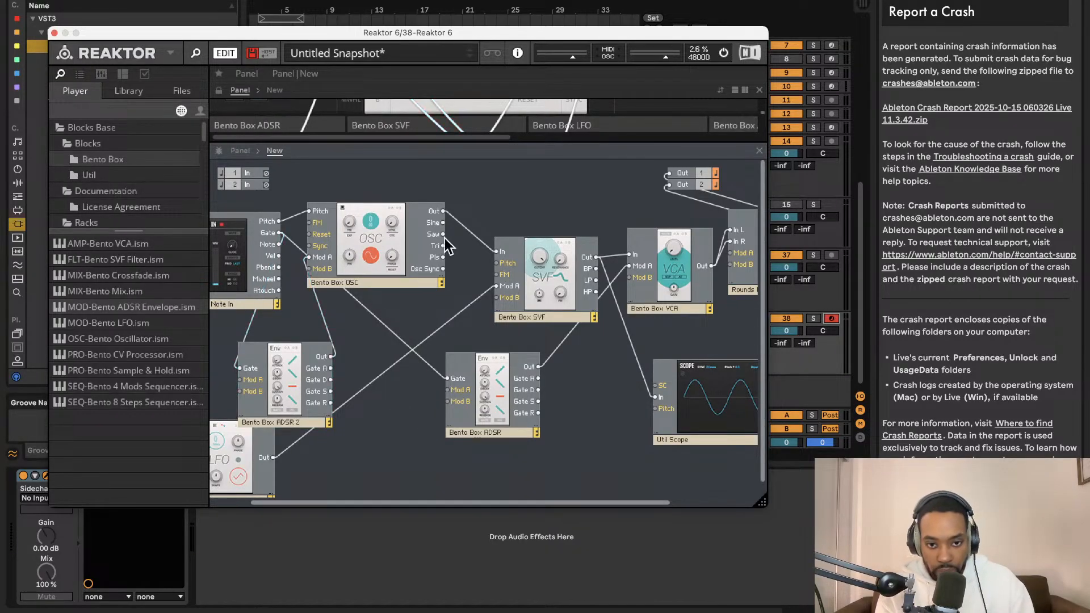
# - Examine the ADSR 2, Reverb and VCA panels, and enlarge the panel view and the Reaktor window to show more blocks
pyautogui.moveTo(436, 137); pyautogui.dragTo(436, 394)
pyautogui.scroll(3, 459, 298)
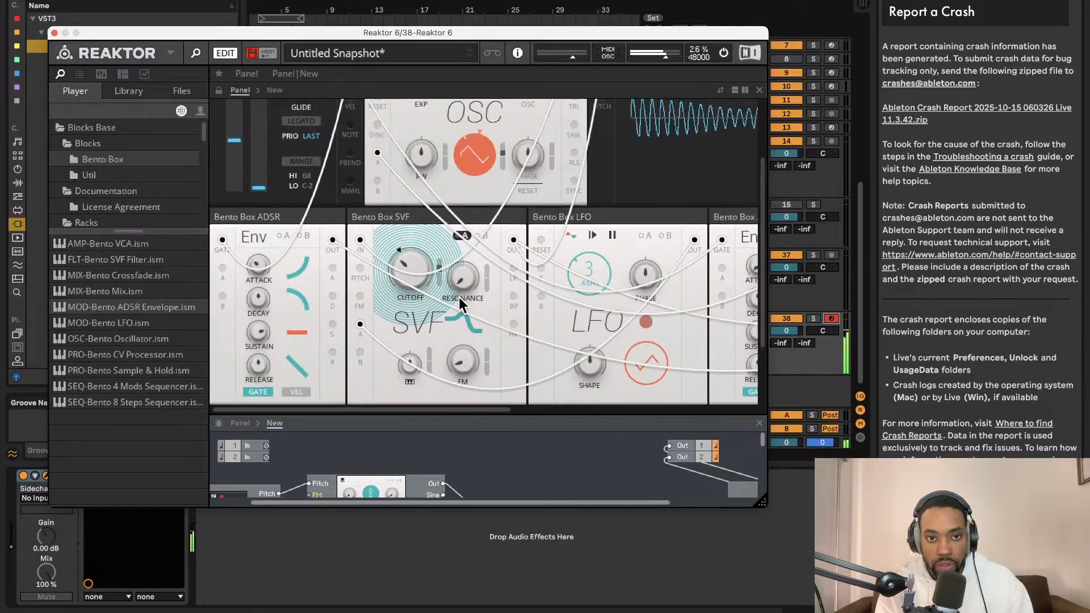
pyautogui.hscroll(5, 410, 281)
pyautogui.hscroll(3, 410, 282)
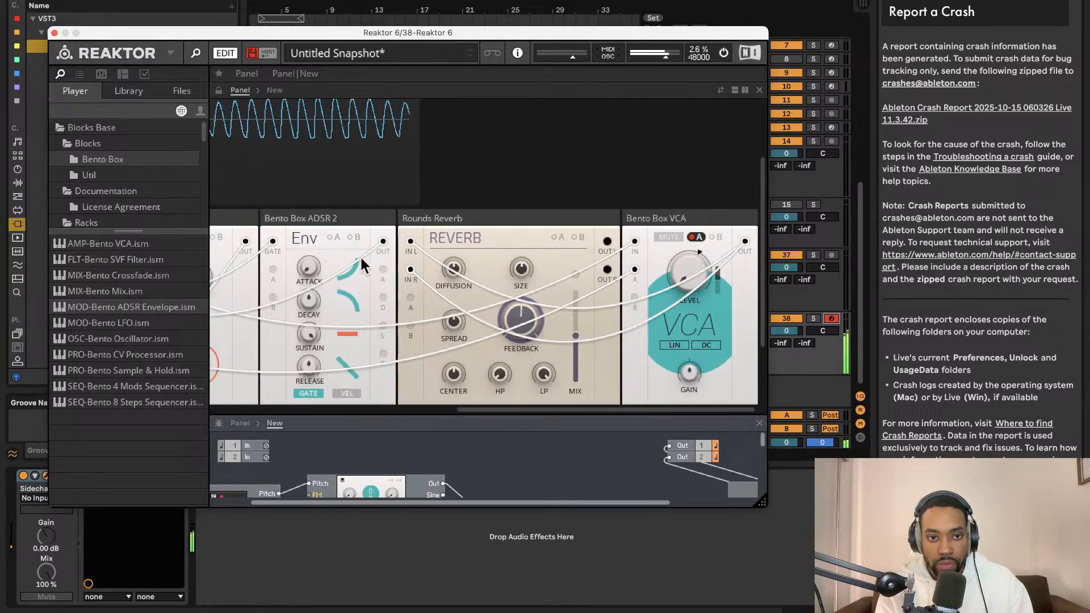
pyautogui.hscroll(-2, 311, 286)
pyautogui.scroll(1, 311, 286)
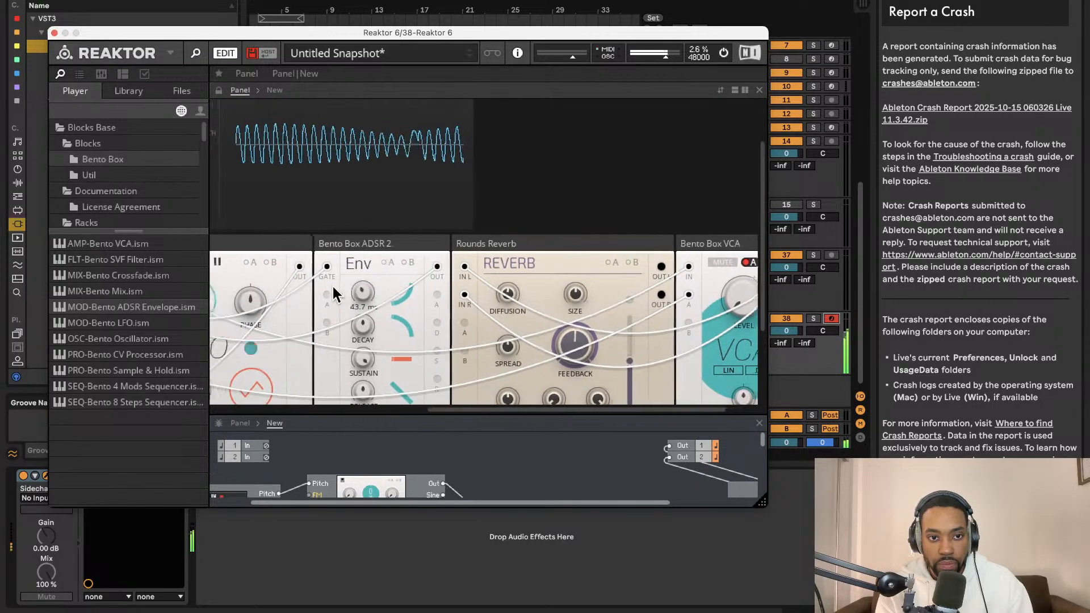
pyautogui.scroll(-4, 365, 336)
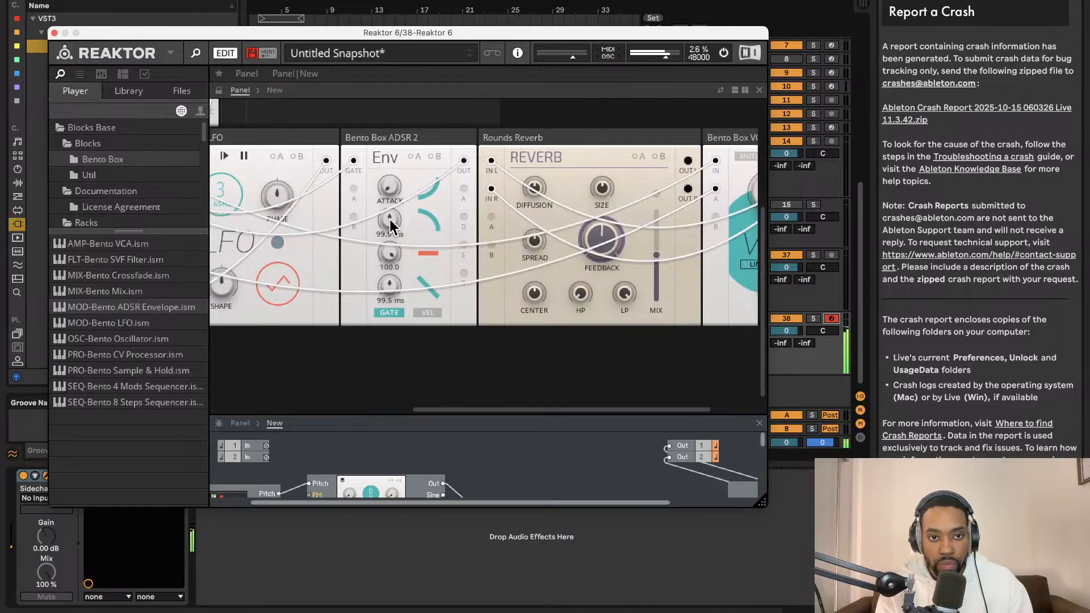
pyautogui.scroll(5, 385, 262)
pyautogui.hscroll(-5, 389, 256)
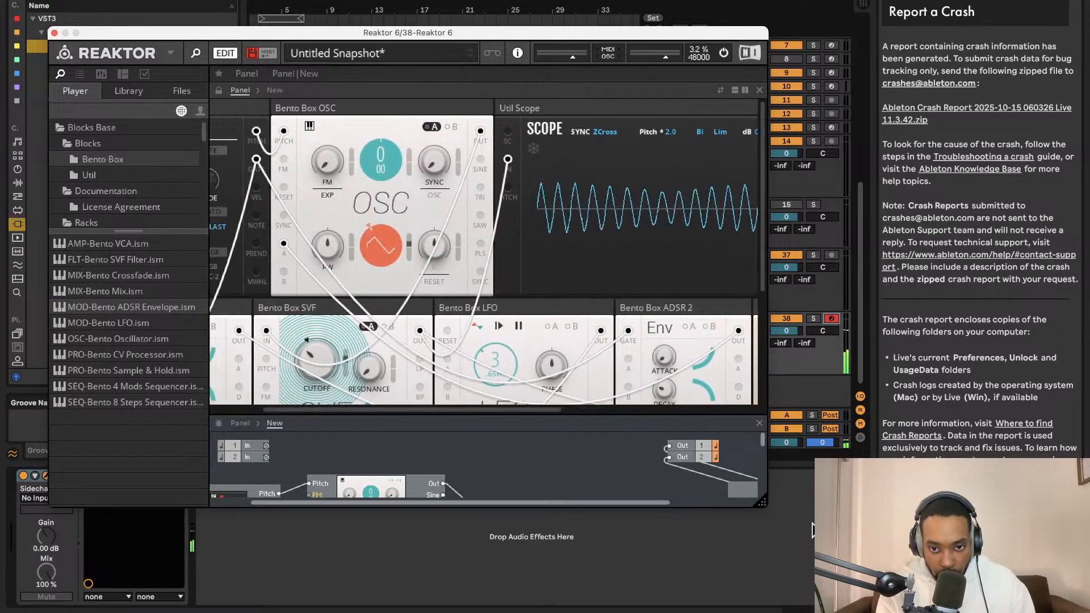
pyautogui.moveTo(748, 496); pyautogui.dragTo(999, 600)
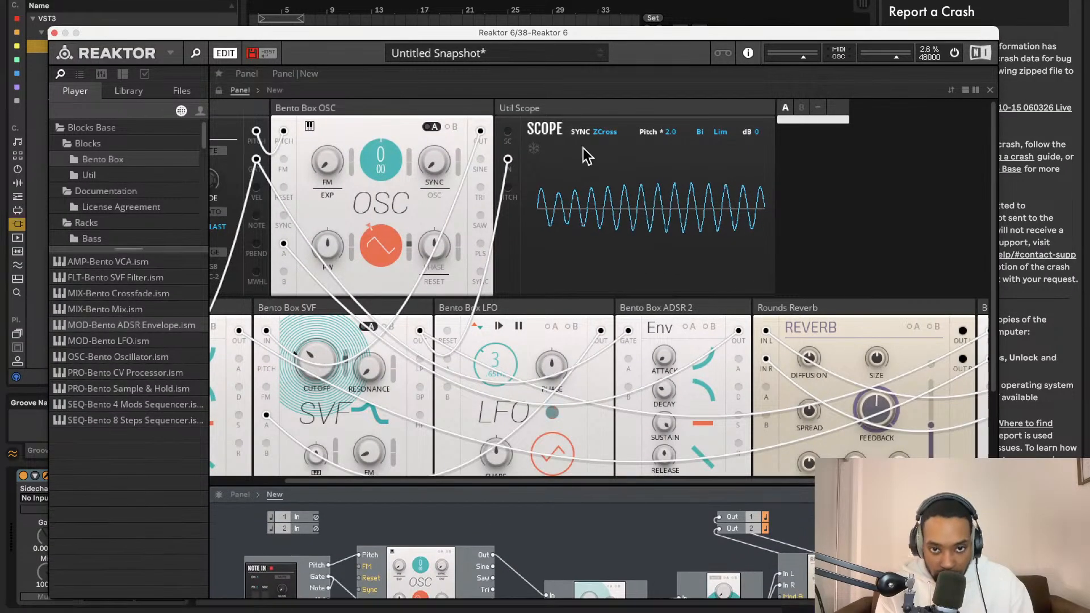
# - Try to save the ensemble as basswobbleLS.ens in the Racks folder without replacing an existing file
pyautogui.click(171, 52)
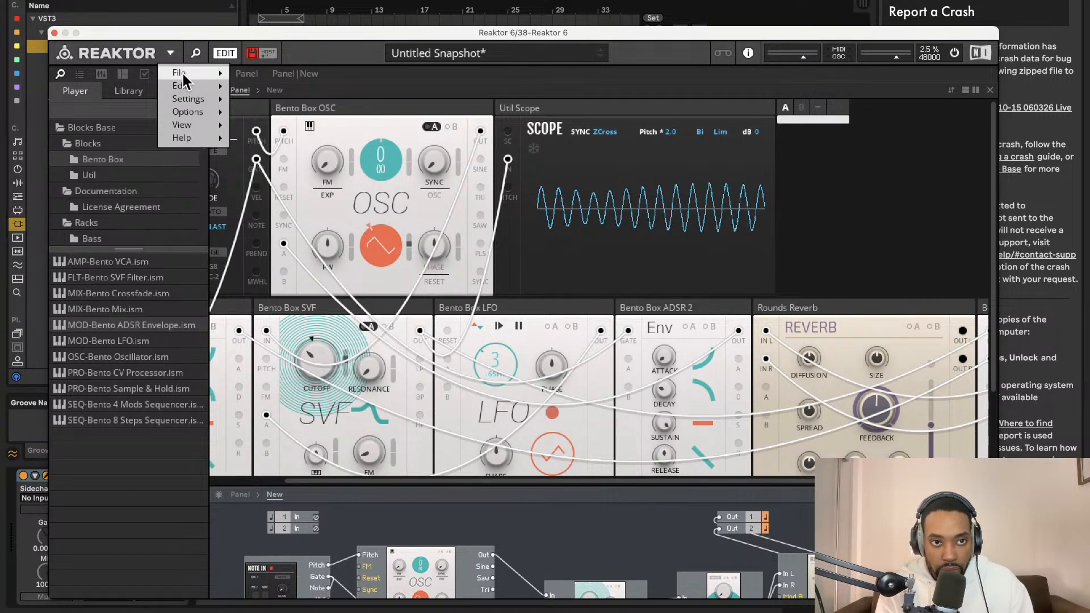
pyautogui.moveTo(222, 80)
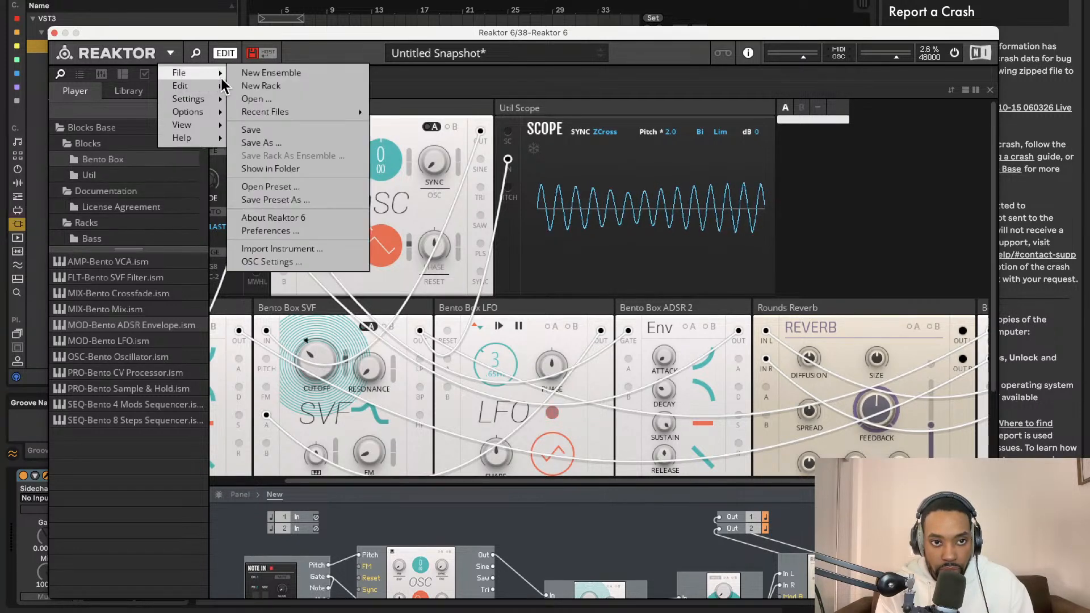
pyautogui.click(281, 136)
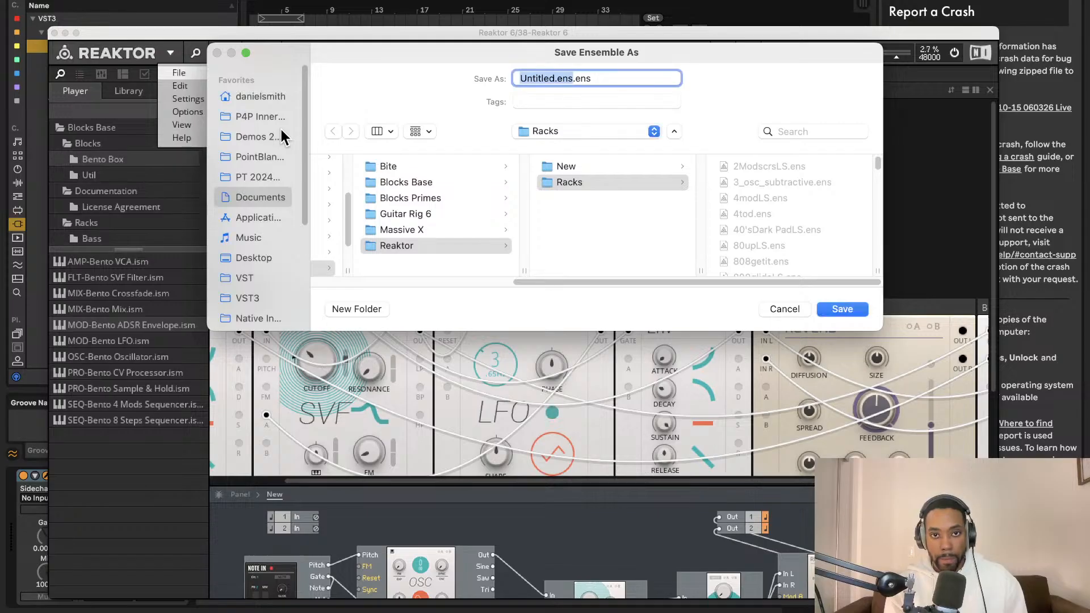
pyautogui.press('BackSpace')
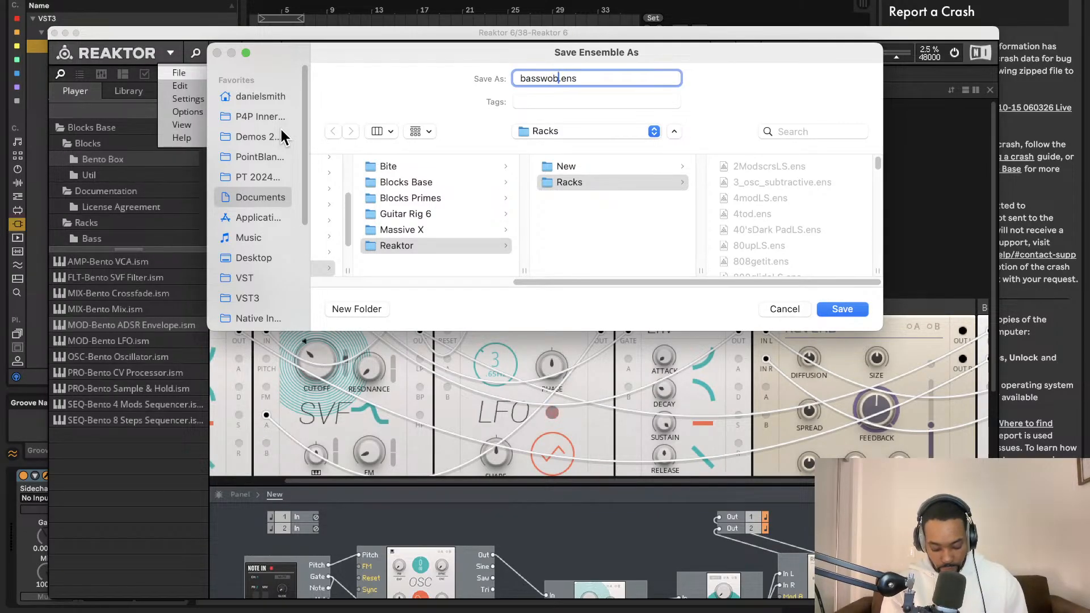
pyautogui.write('basswobbleLS')
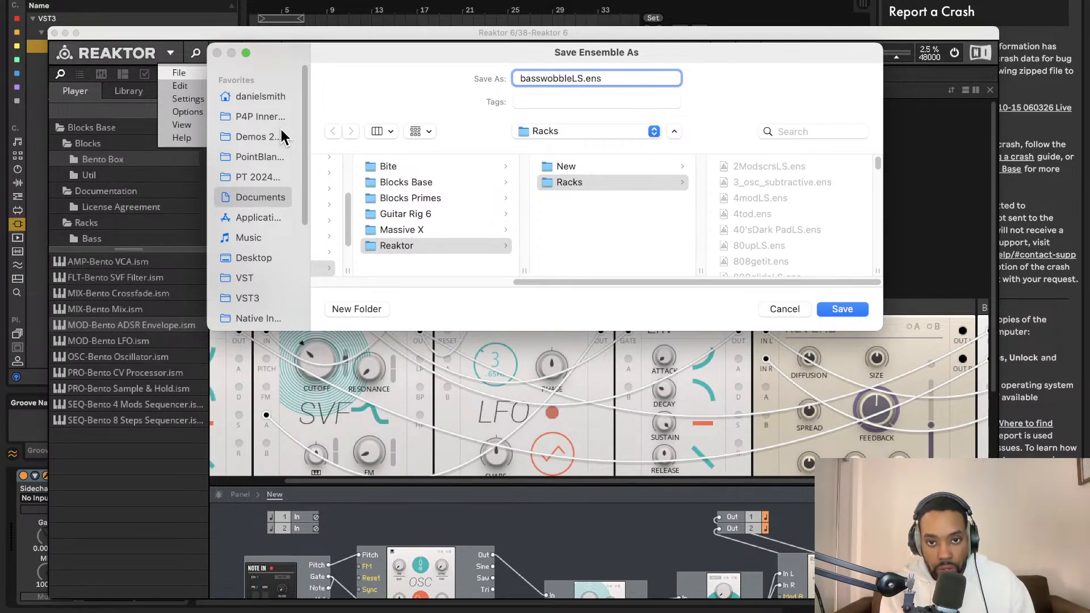
pyautogui.press('Return')
pyautogui.click(500, 260)
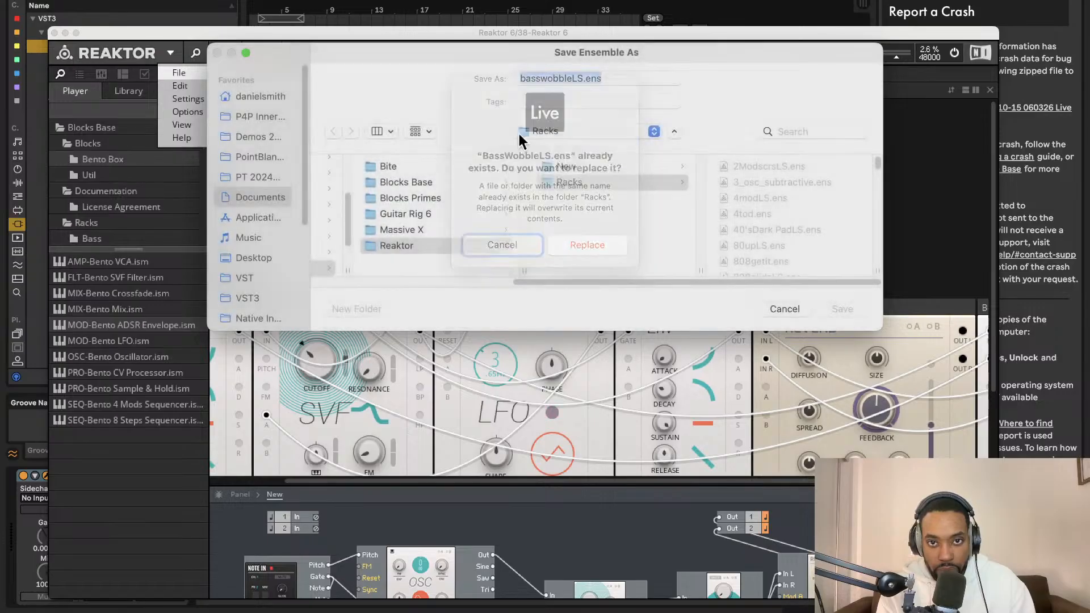
# - Change the ensemble's file name to toppleLS.ens and save it in the Racks folder
pyautogui.click(565, 78)
pyautogui.doubleClick(580, 78)
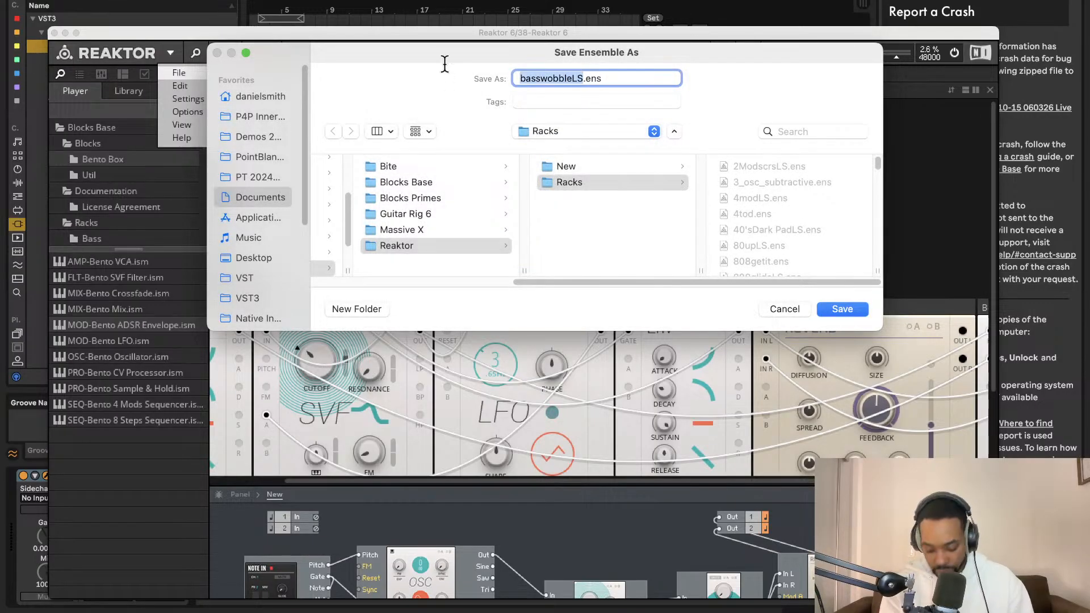
pyautogui.press('BackSpace')
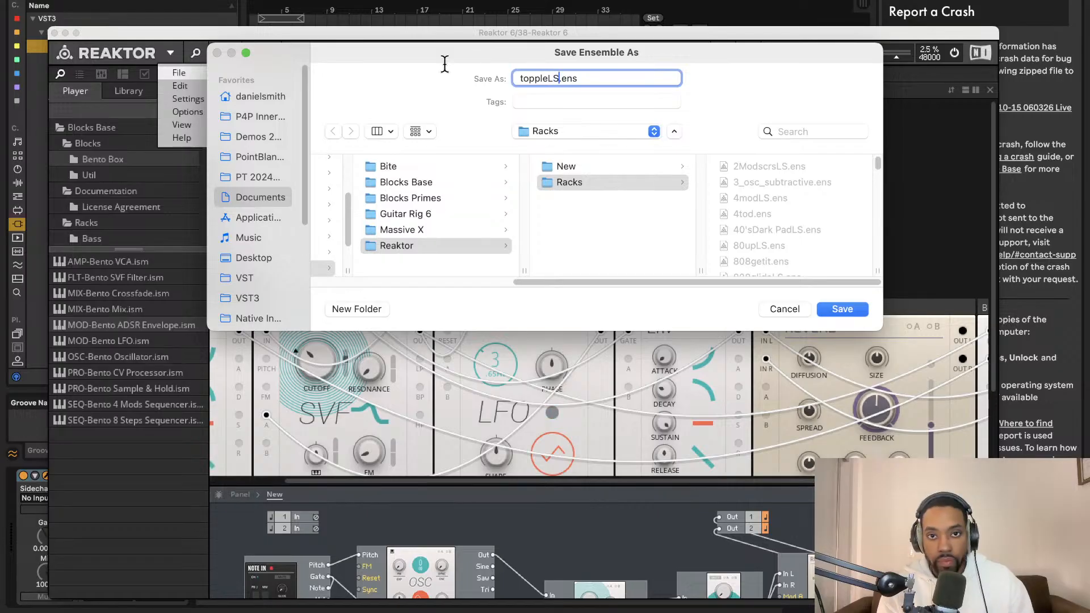
pyautogui.click(832, 315)
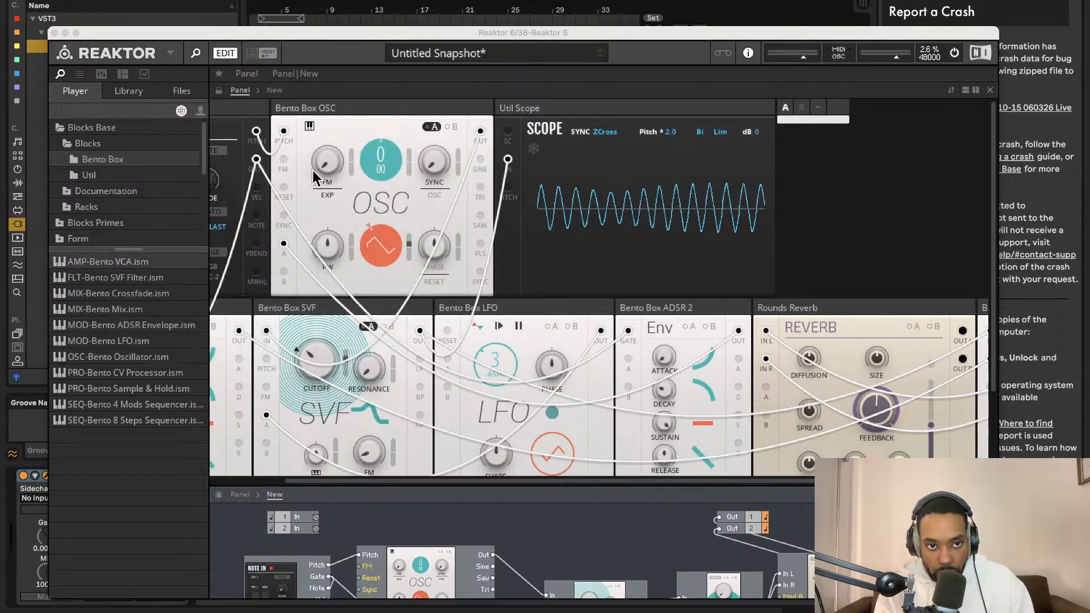
# - Move the Reaktor window up and slightly to the left, and bring it into focus
pyautogui.moveTo(453, 35); pyautogui.dragTo(412, 0)
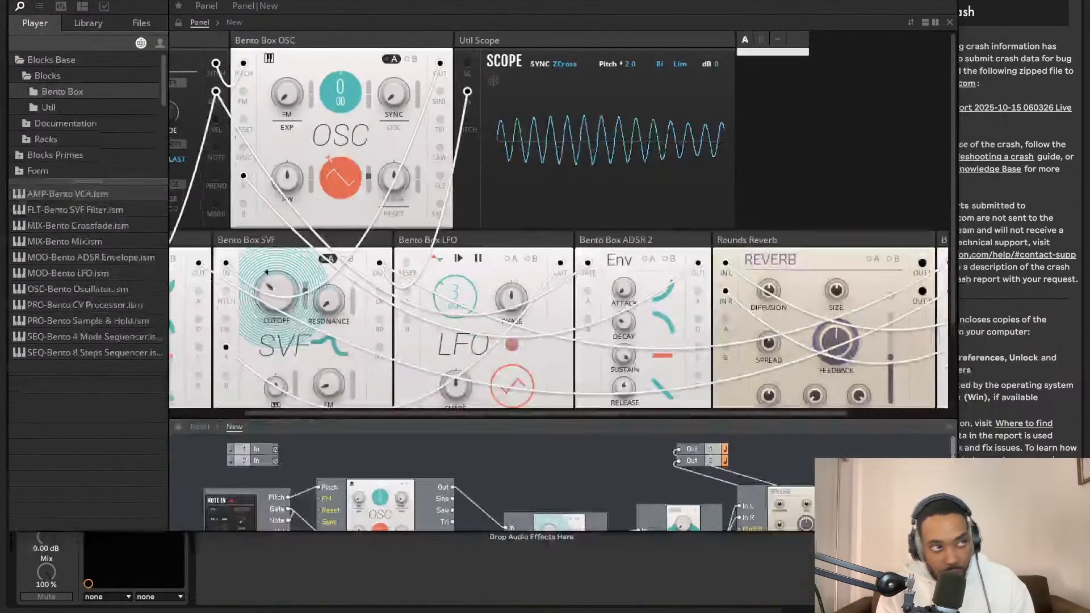
pyautogui.click(533, 66)
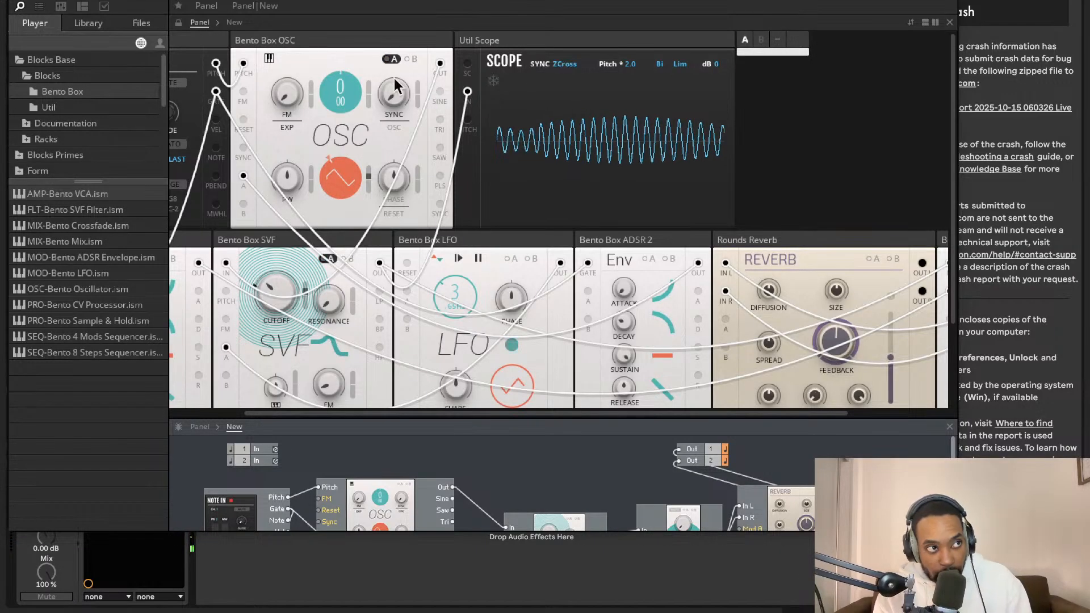